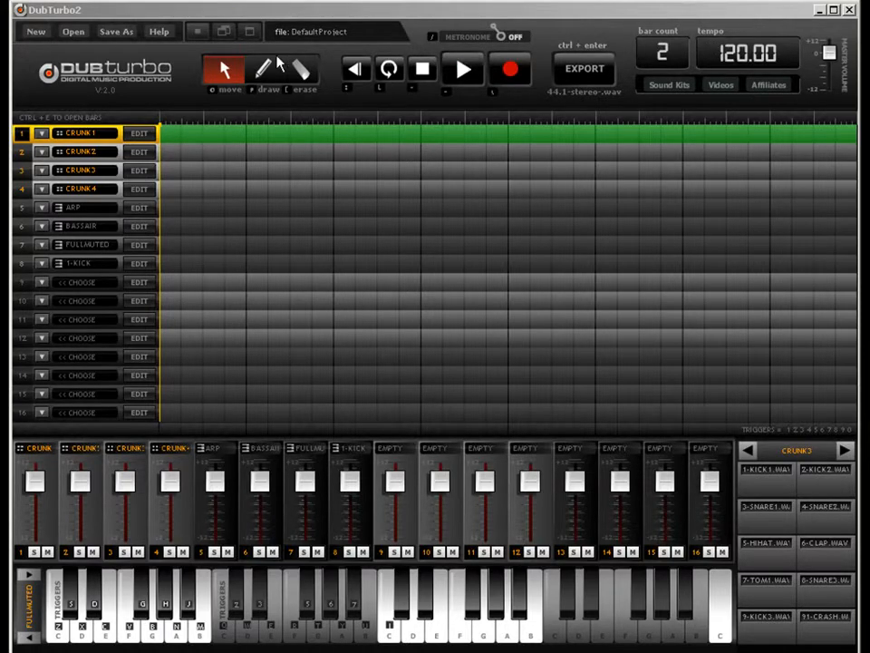
Turn the metronome on, play the project, and set the tempo to 101.
click(28, 33)
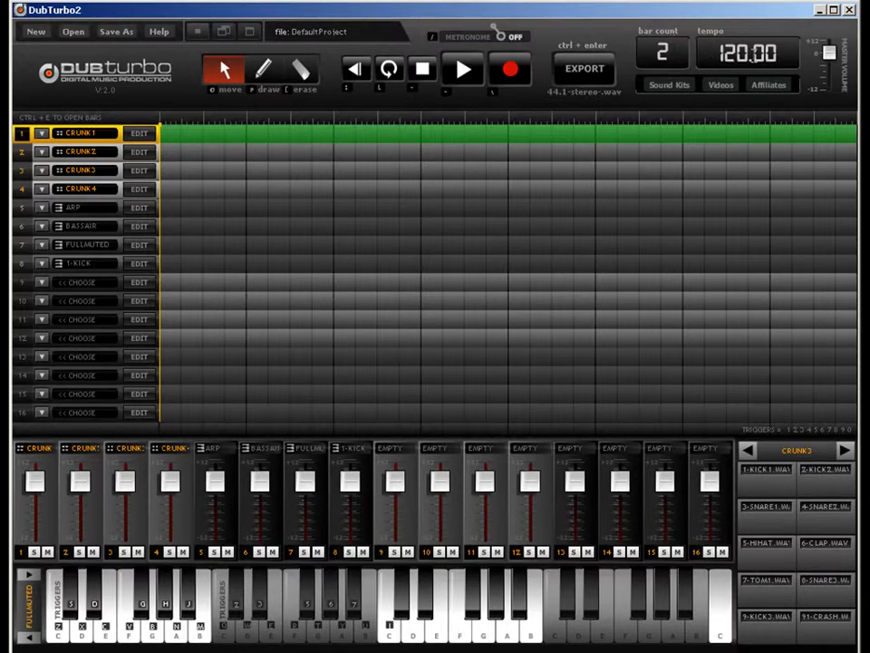
click(502, 39)
key(space)
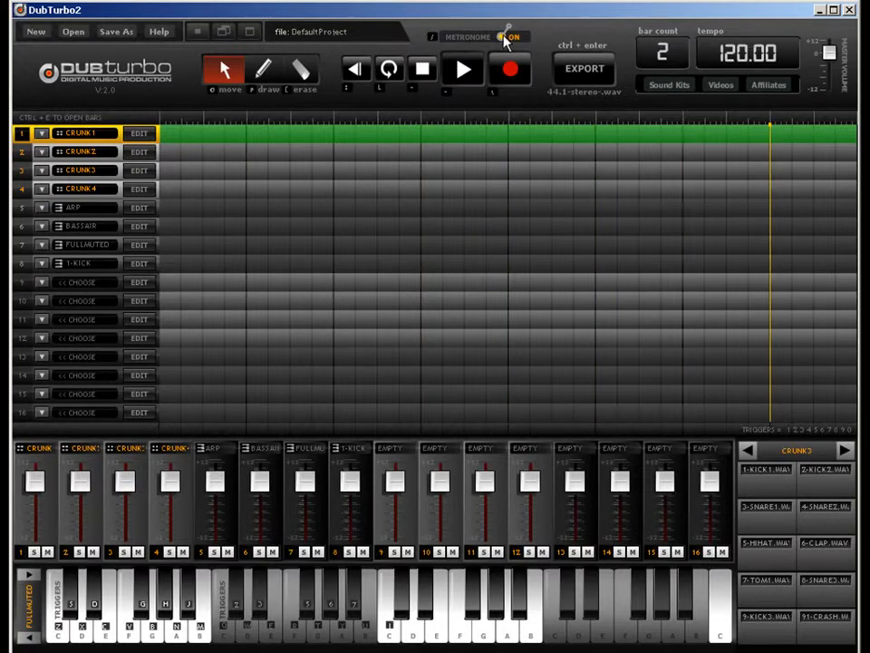
click(722, 52)
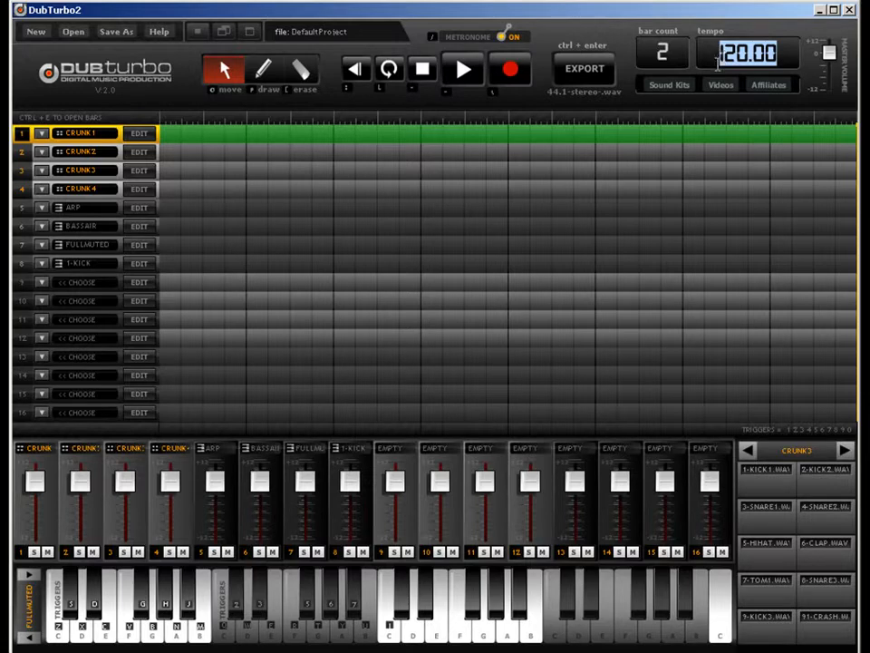
text(101)
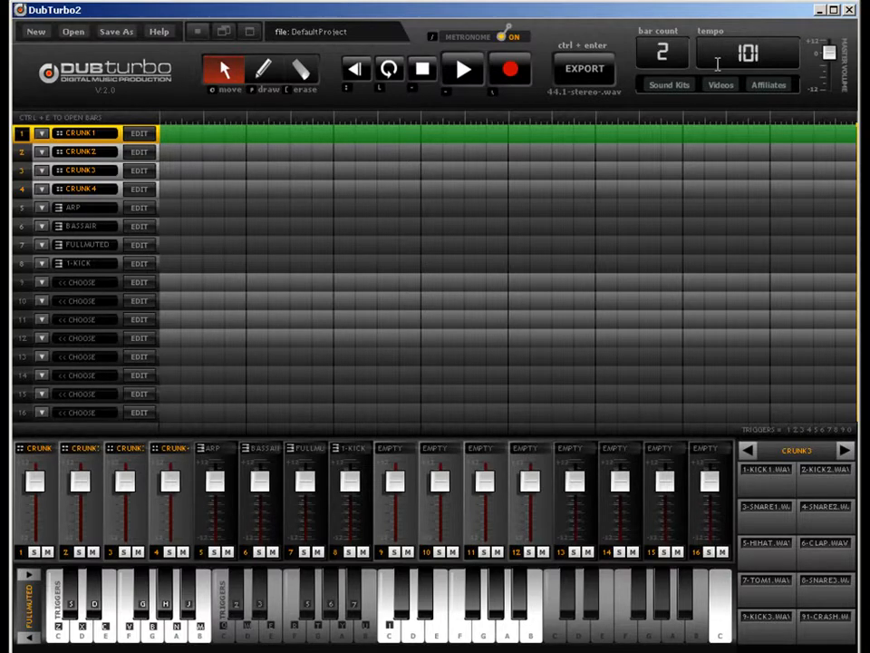
key(Return)
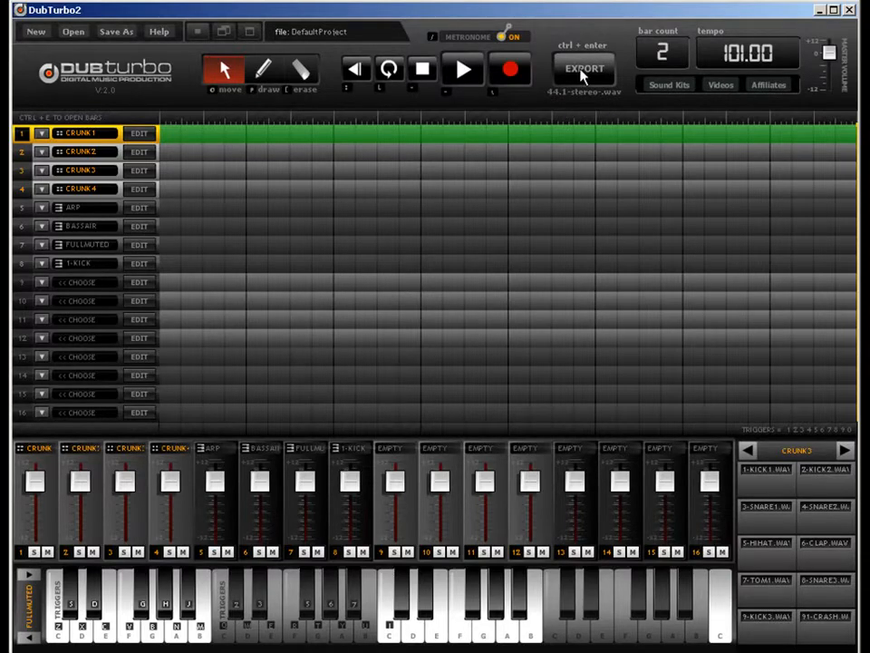
Try a bar count of 199 and set it back to 2.
click(663, 51)
text(199)
key(Return)
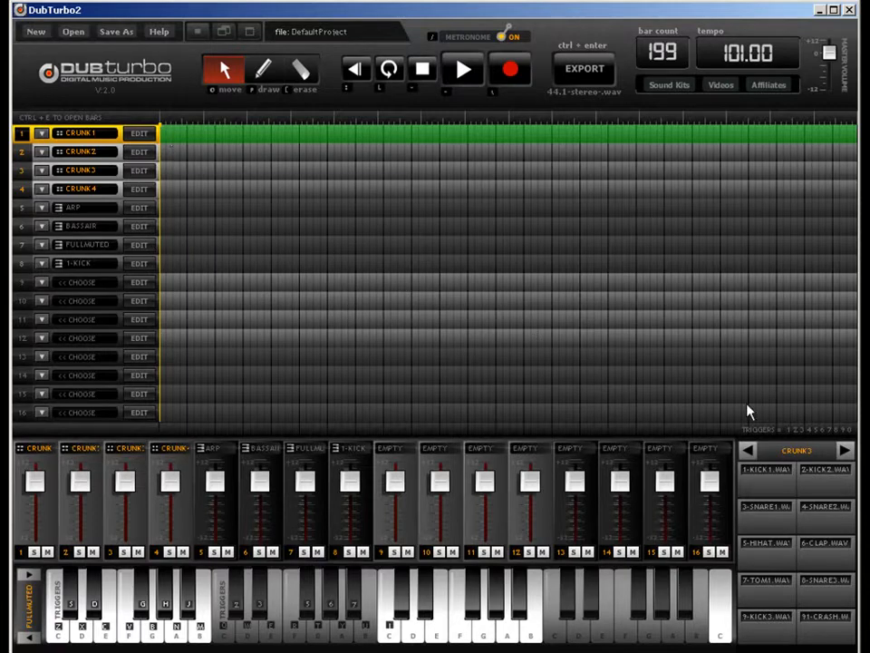
click(676, 54)
text(2)
key(Return)
key(BackSpace)
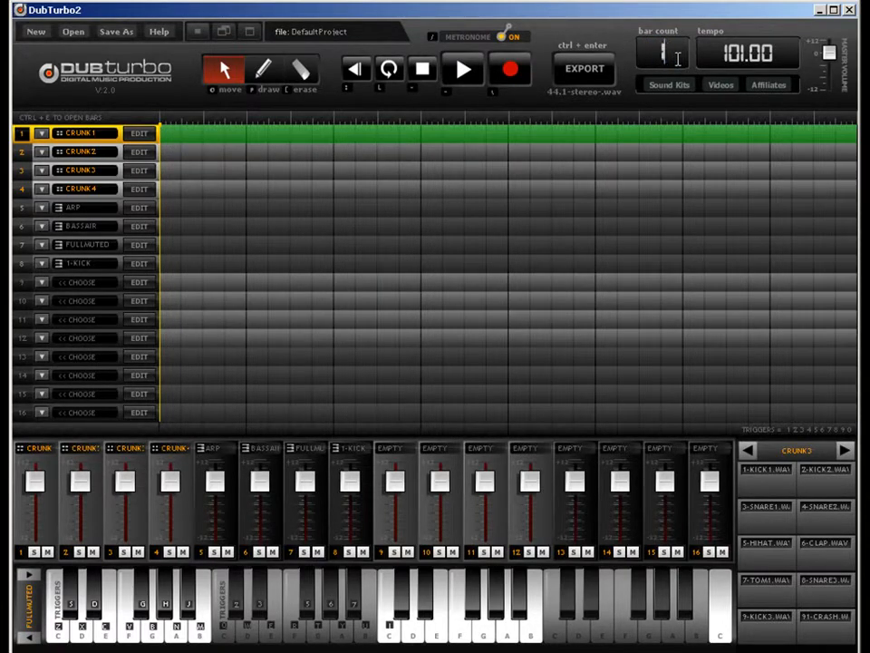
Try bar counts of 100 and 63 for the project timeline.
text(199)
key(BackSpace)
key(BackSpace)
key(BackSpace)
text(100)
key(Return)
double_click(678, 58)
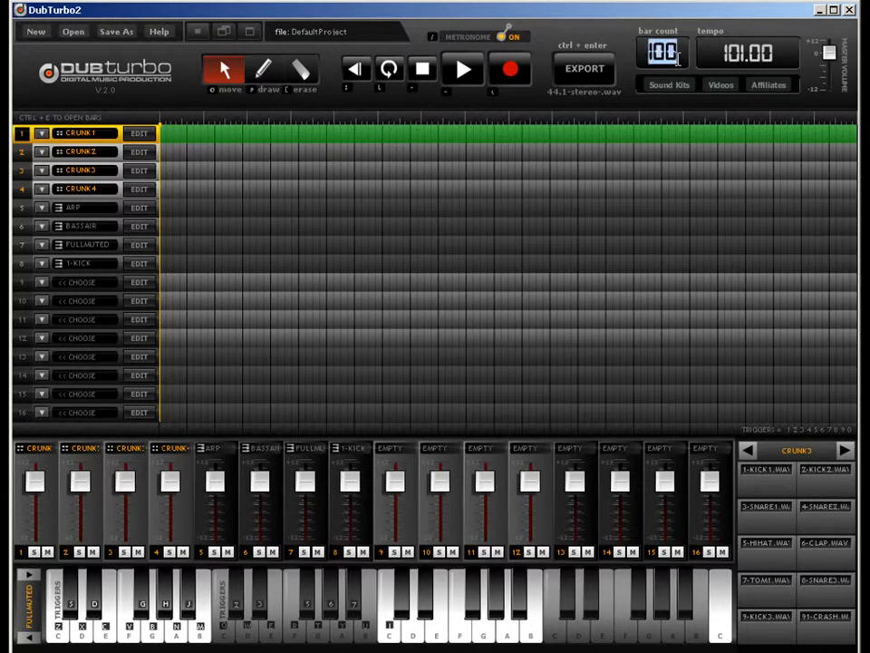
text(63)
key(Return)
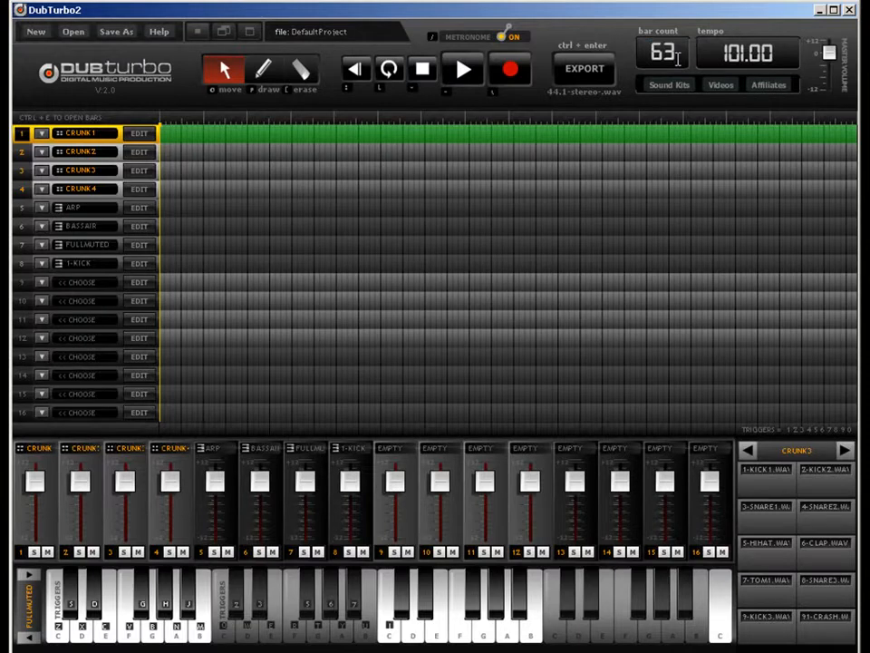
double_click(678, 58)
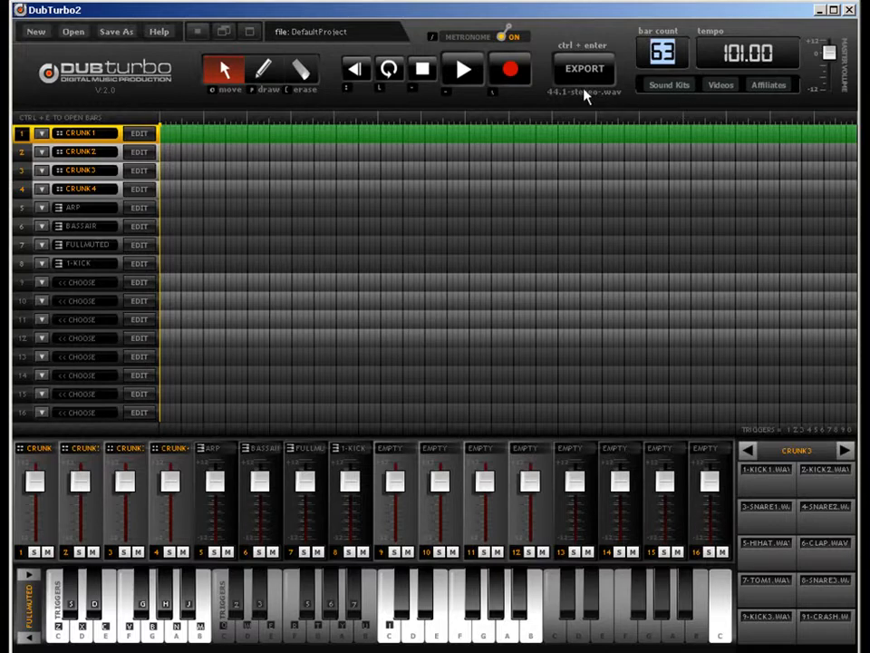
click(608, 157)
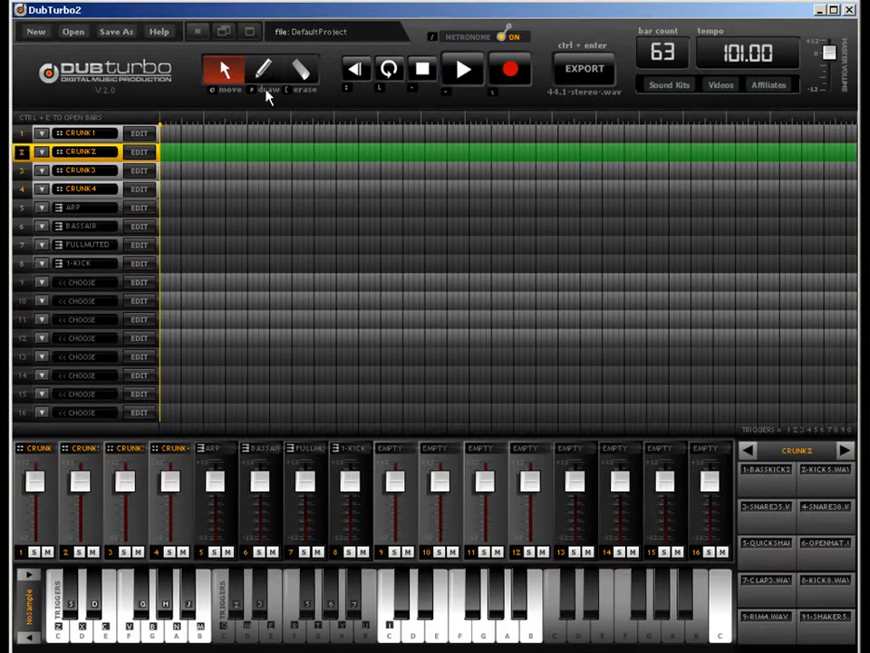
Try switching between the draw, move and erase tools.
key(p)
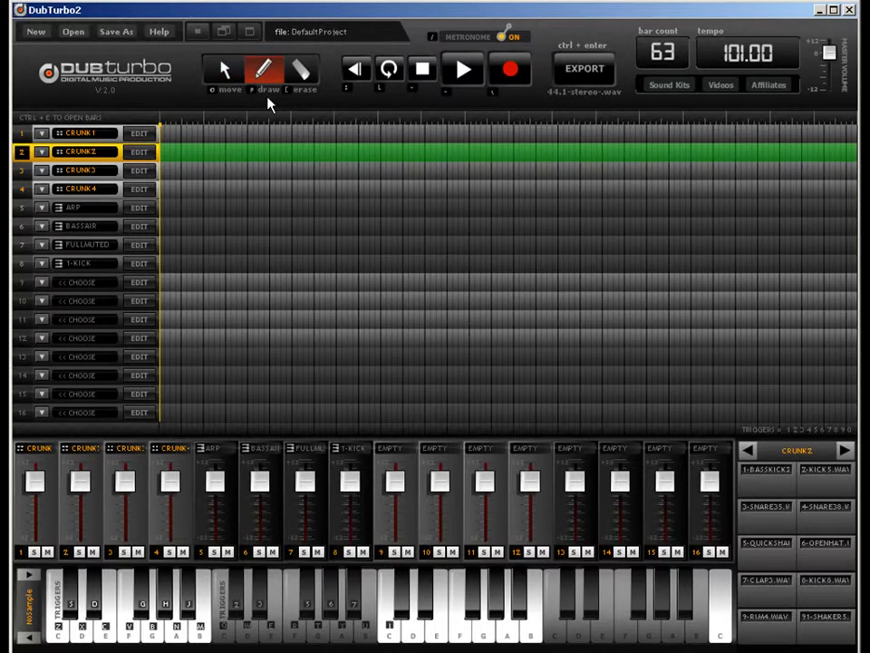
key(o)
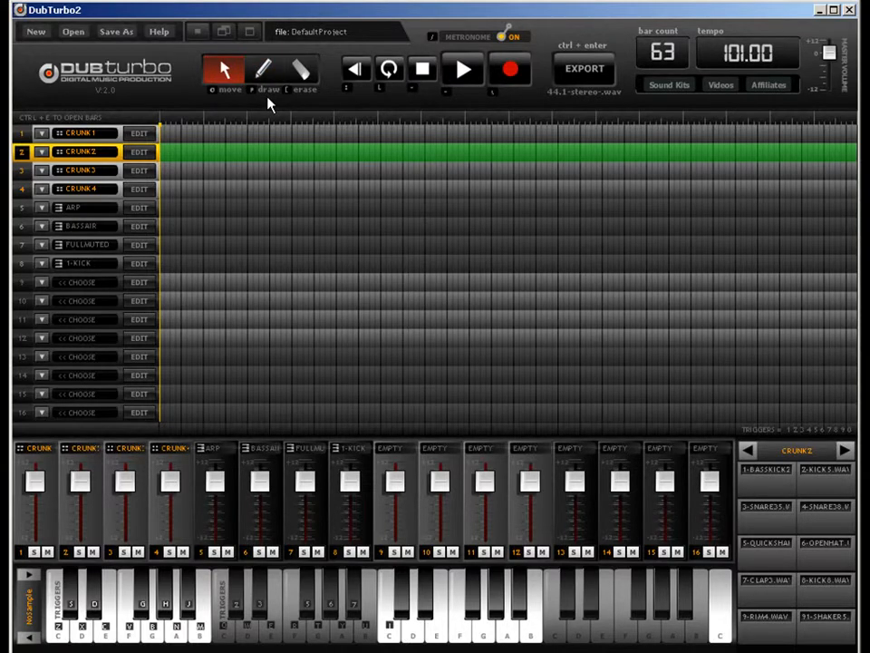
key(bracketleft)
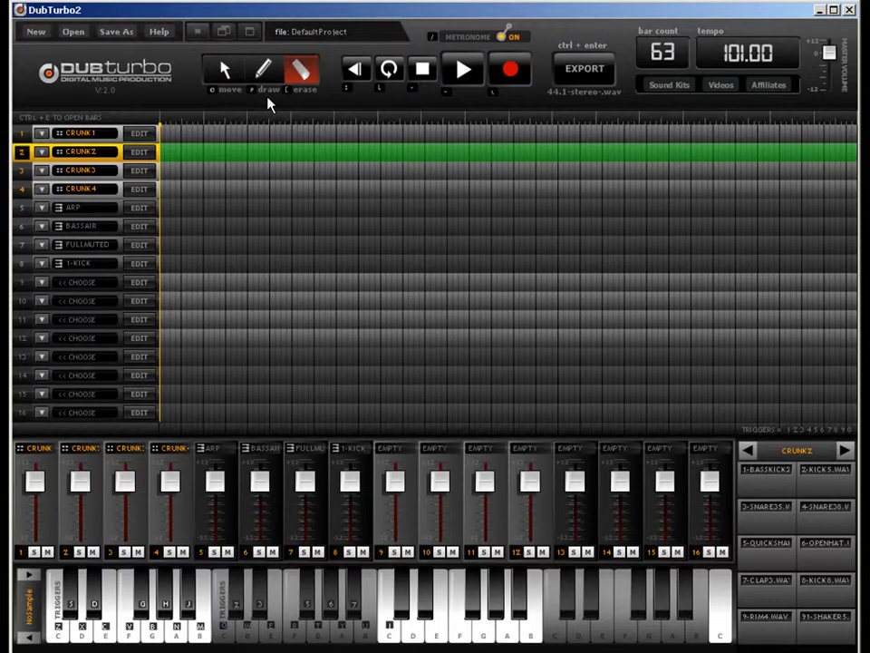
key(o)
key(bracketleft)
key(o)
key(bracketleft)
key(o)
key(bracketleft)
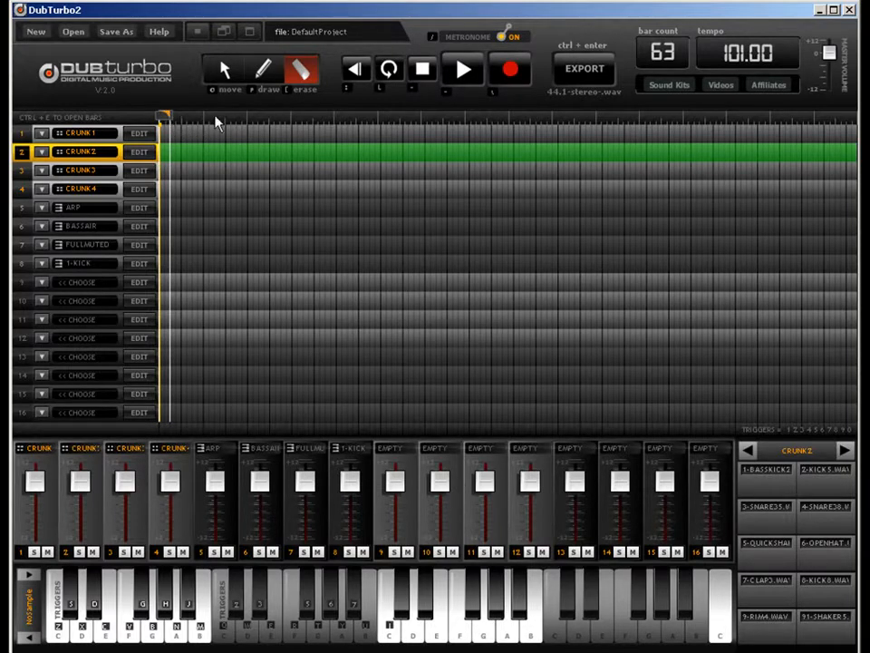
Mark a loop region over about the first nine bars and draw a clip in the second bar of CRUNK1.
mouse_move(164, 115)
mouse_down()
mouse_move(284, 117)
mouse_move(247, 116)
mouse_up()
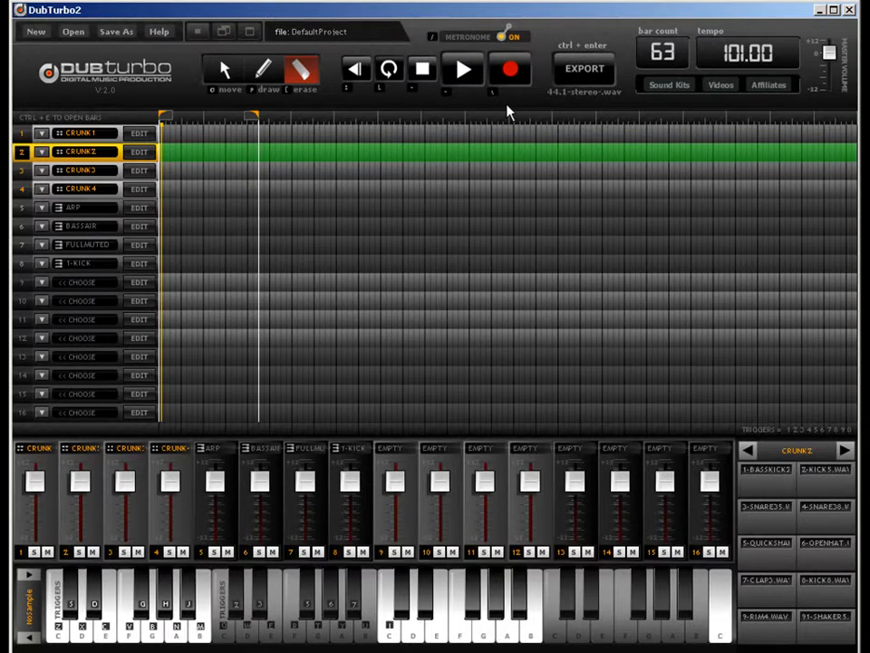
key(o)
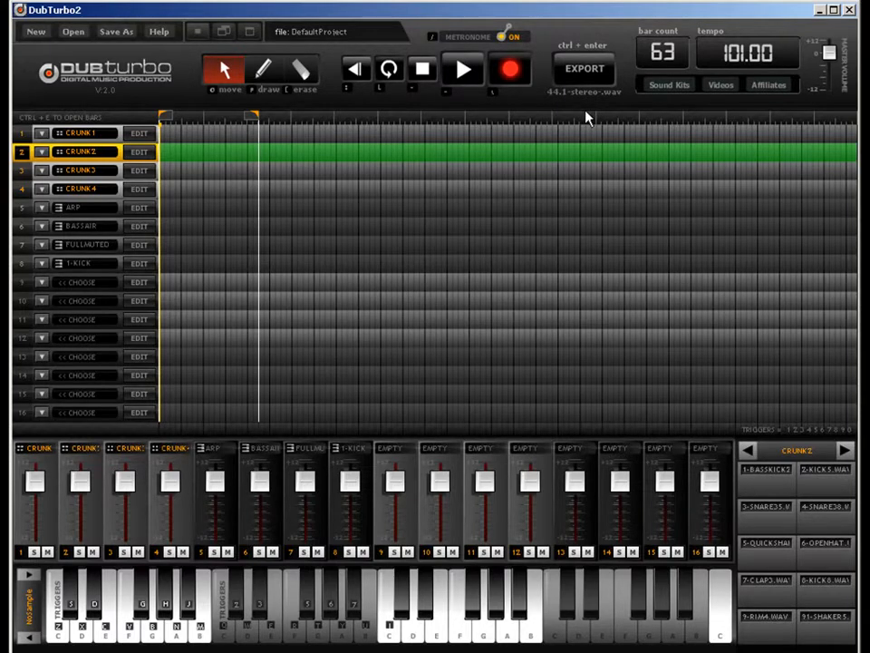
click(267, 76)
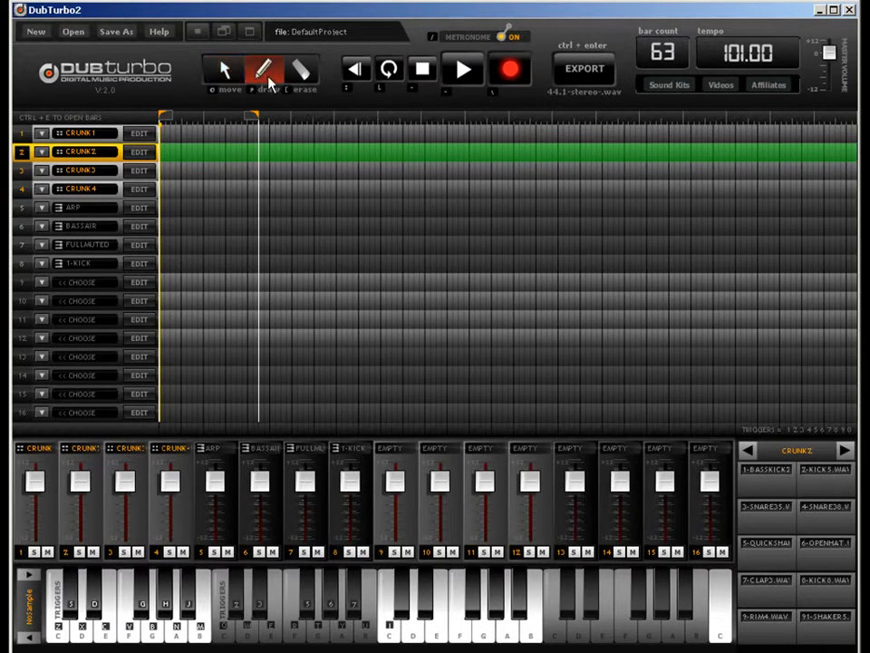
click(175, 134)
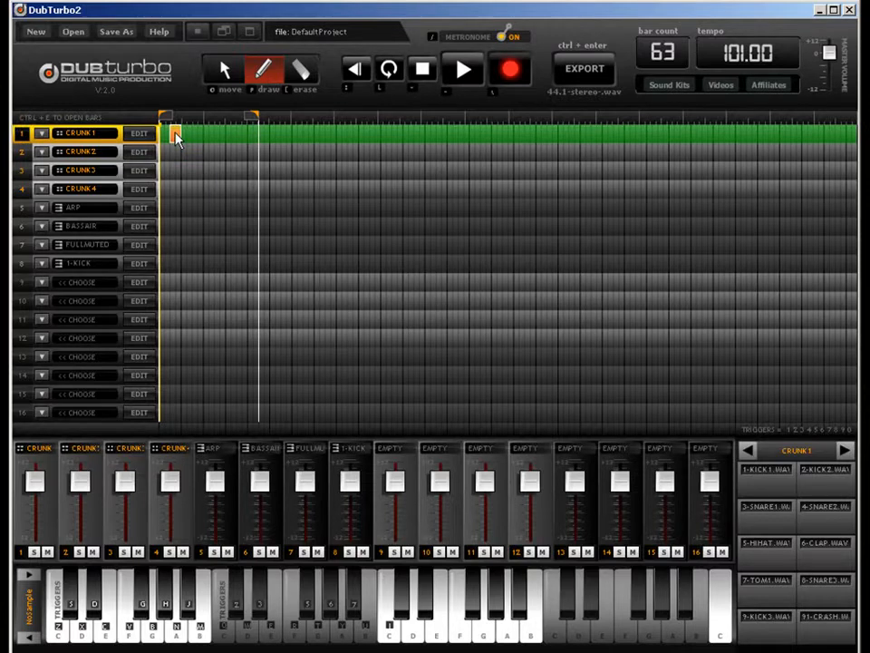
Set the bar count to 2 and erase the clip in the second bar of CRUNK1.
click(662, 52)
text(2)
key(Return)
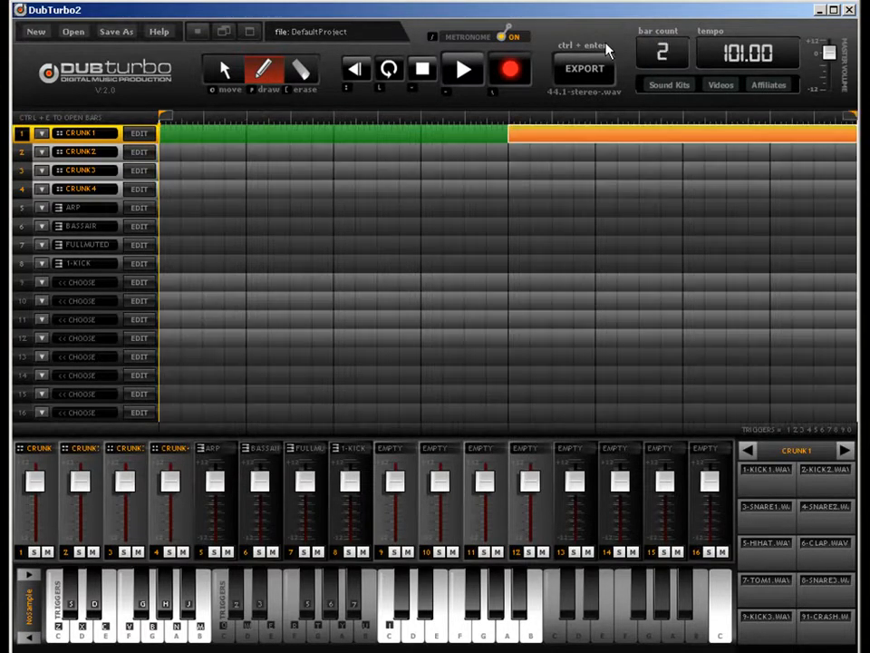
click(309, 76)
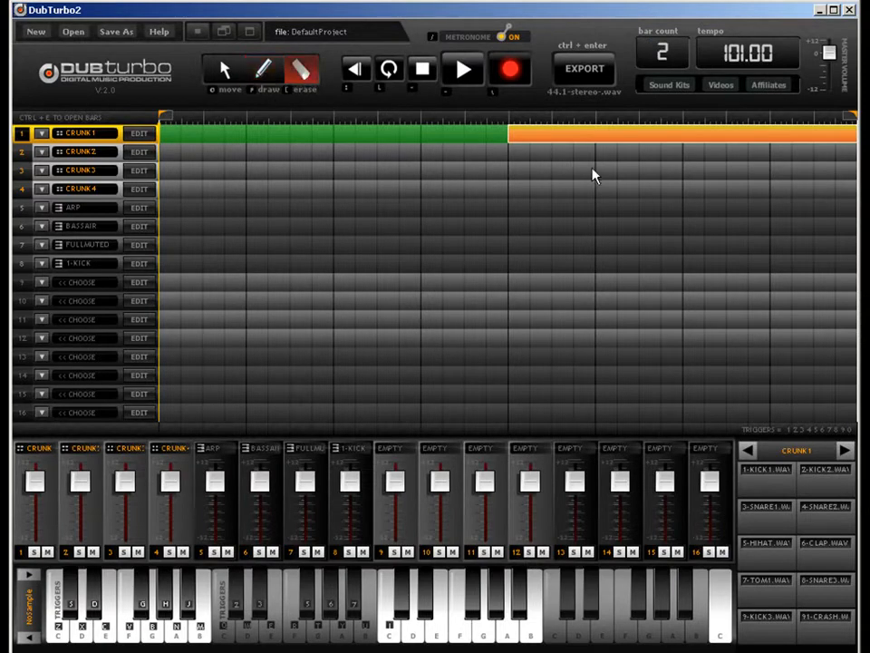
click(603, 136)
Draw clips across both bars of the CRUNK1 and CRUNK2 tracks.
click(262, 73)
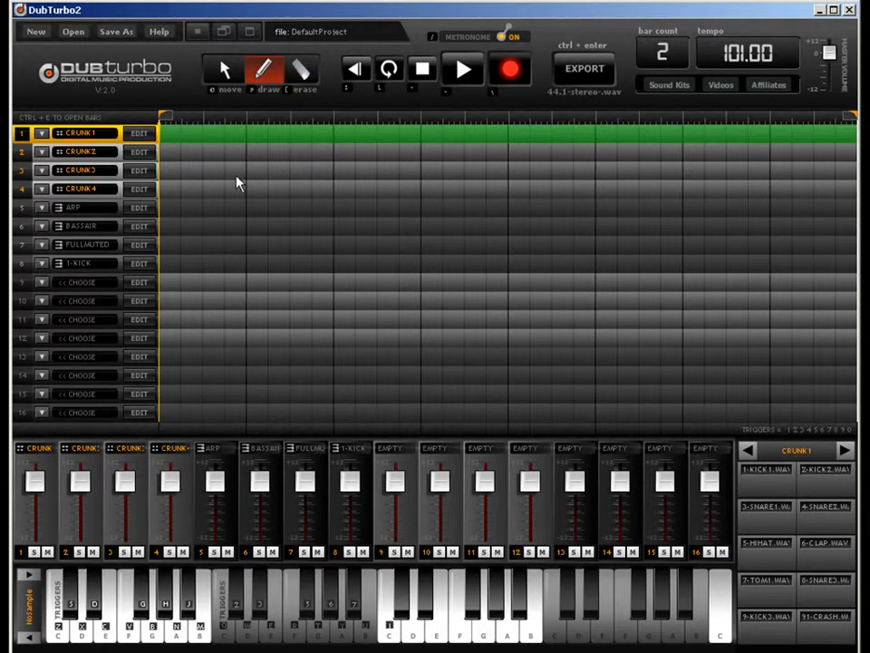
click(203, 138)
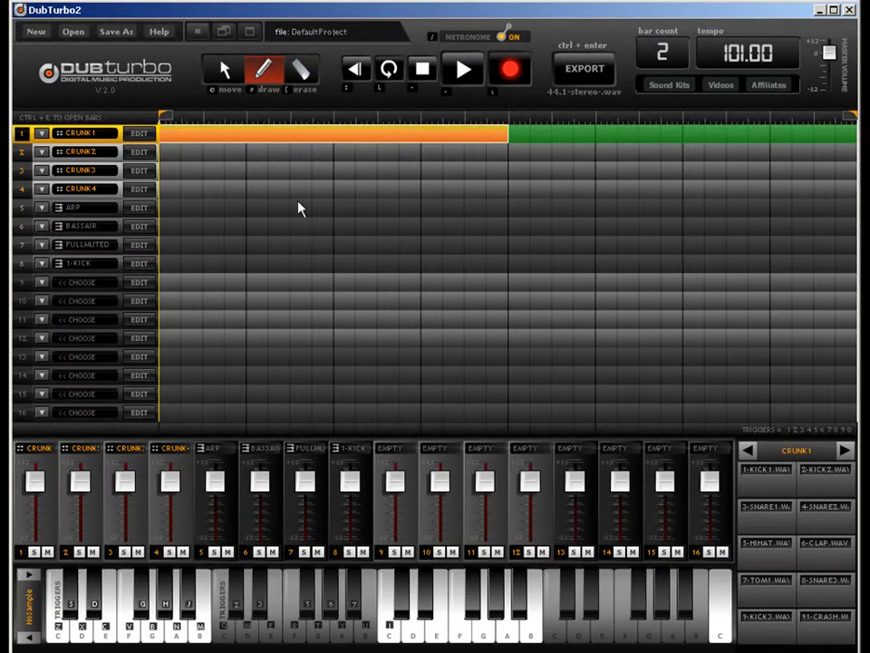
click(307, 154)
click(824, 154)
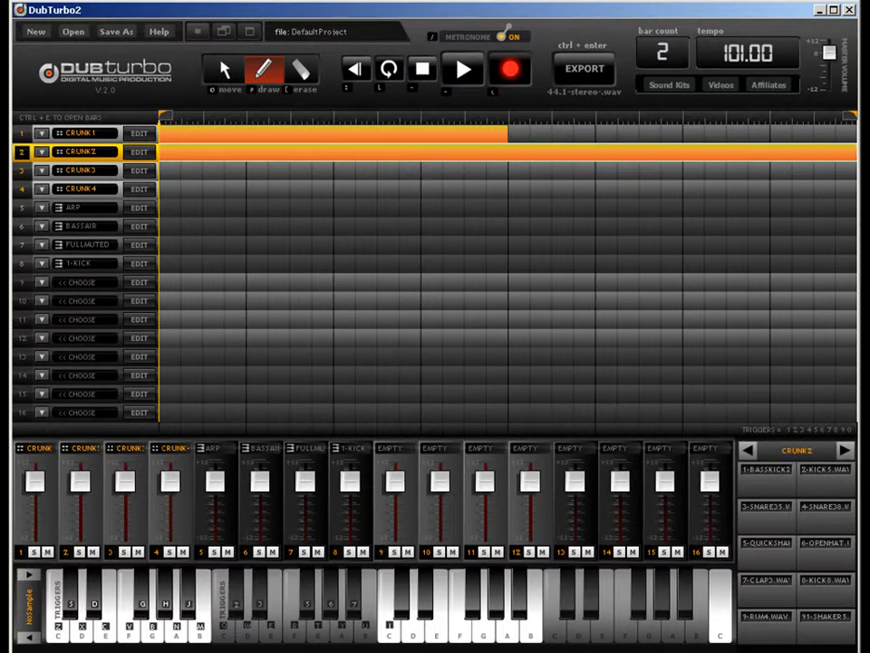
click(253, 139)
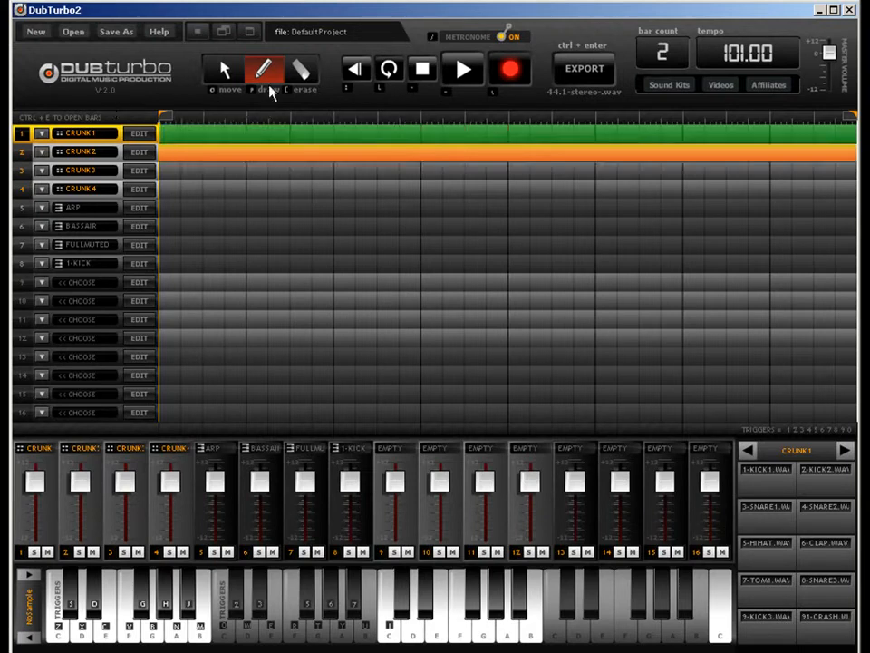
click(709, 130)
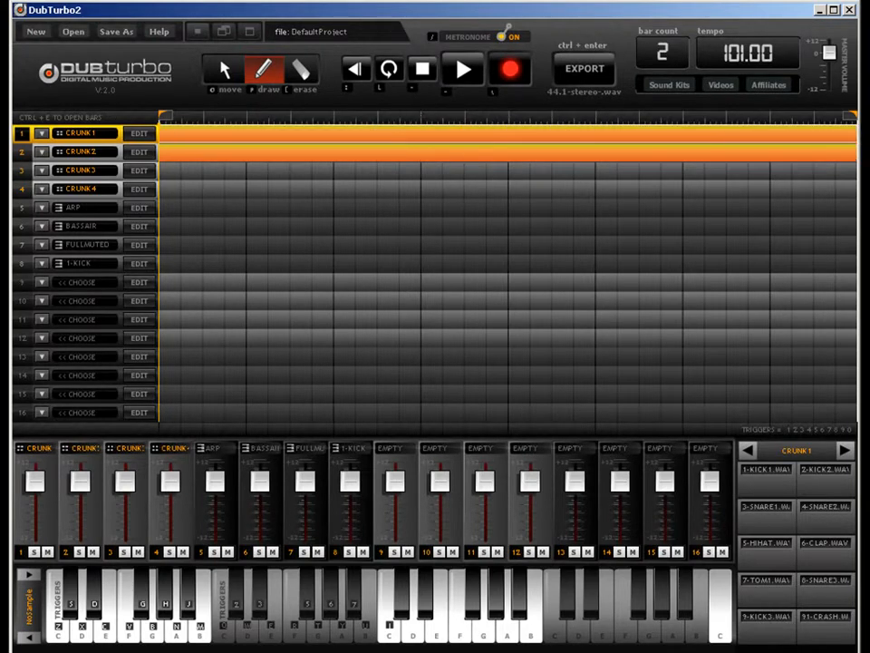
Open the CRUNK1 track in the drum editor and load the HIPHOP4 kit.
click(226, 71)
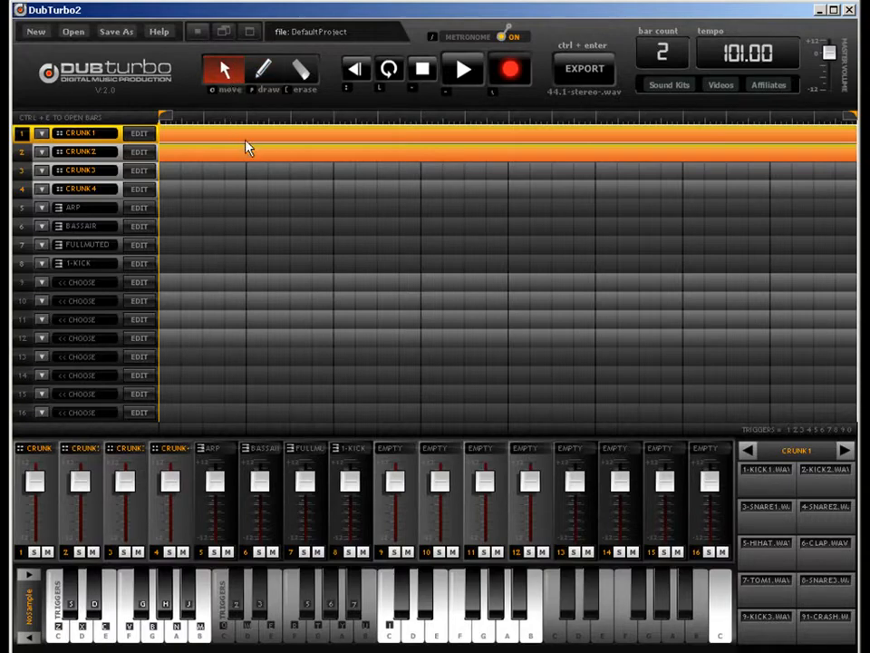
double_click(250, 148)
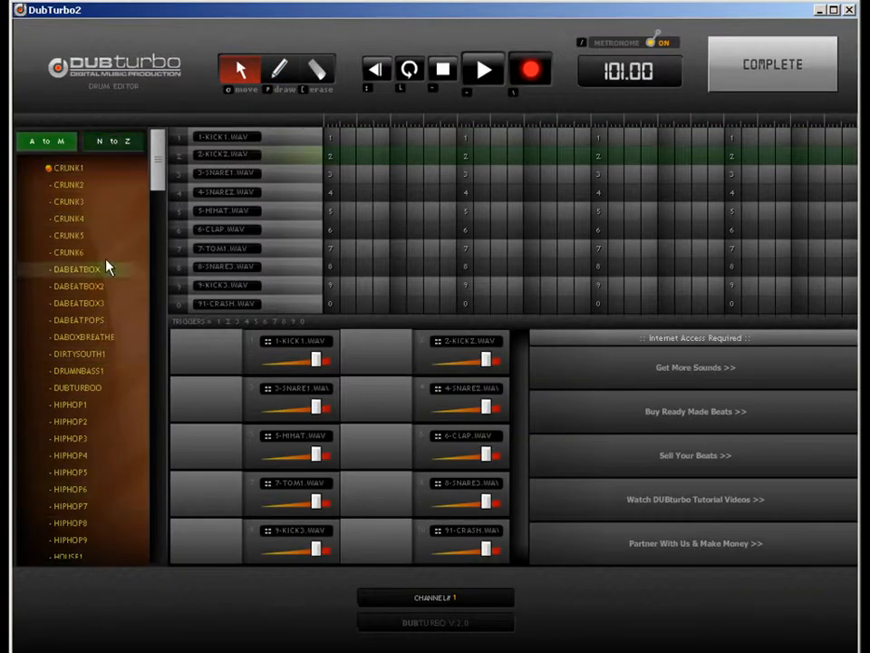
click(111, 145)
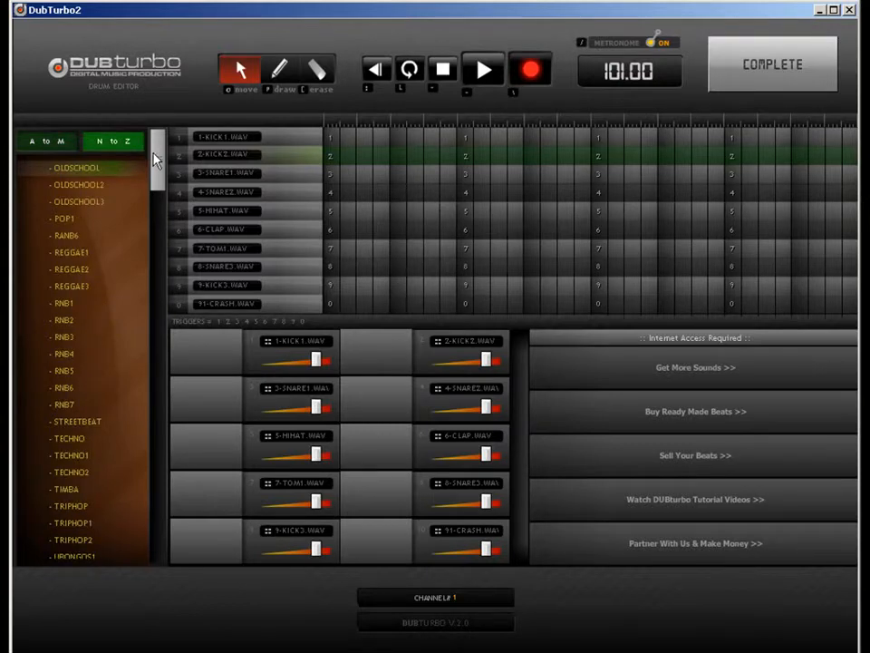
mouse_move(154, 162)
mouse_down()
mouse_move(161, 409)
mouse_move(150, 143)
mouse_up()
click(43, 141)
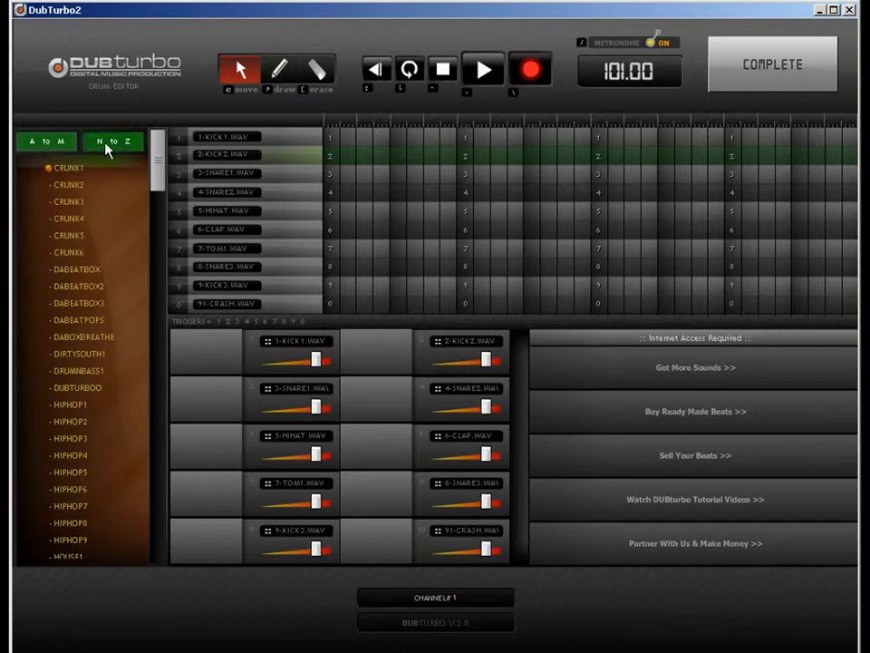
click(104, 144)
click(63, 142)
drag(163, 160, 163, 107)
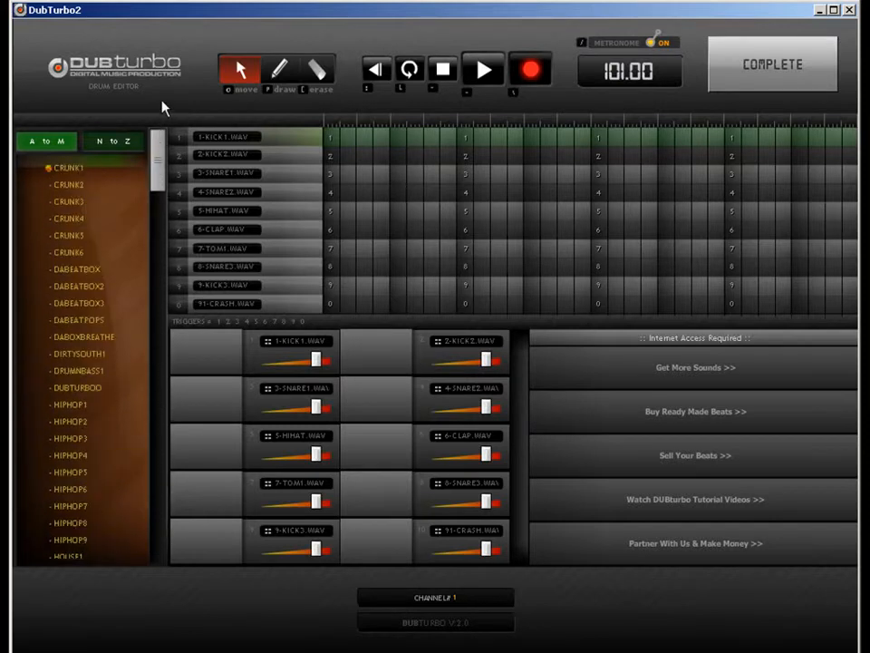
click(122, 140)
click(47, 146)
click(81, 461)
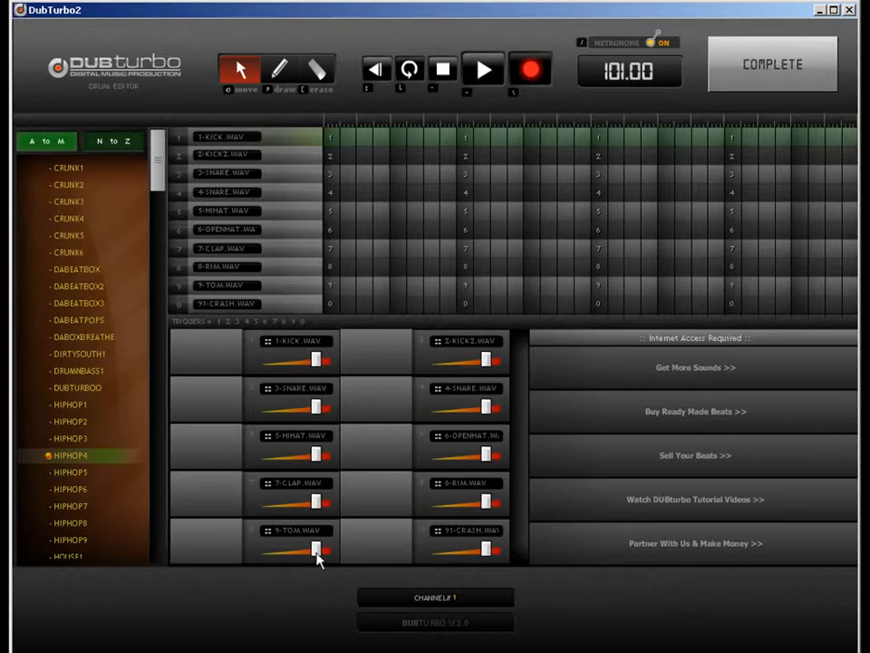
Lower the volume of 9-TOM.WAV slightly and audition drum sounds 2, 3 and 5 of the kit.
mouse_move(316, 555)
mouse_down()
mouse_move(297, 558)
mouse_move(306, 559)
mouse_up()
key(2)
key(3)
key(5)
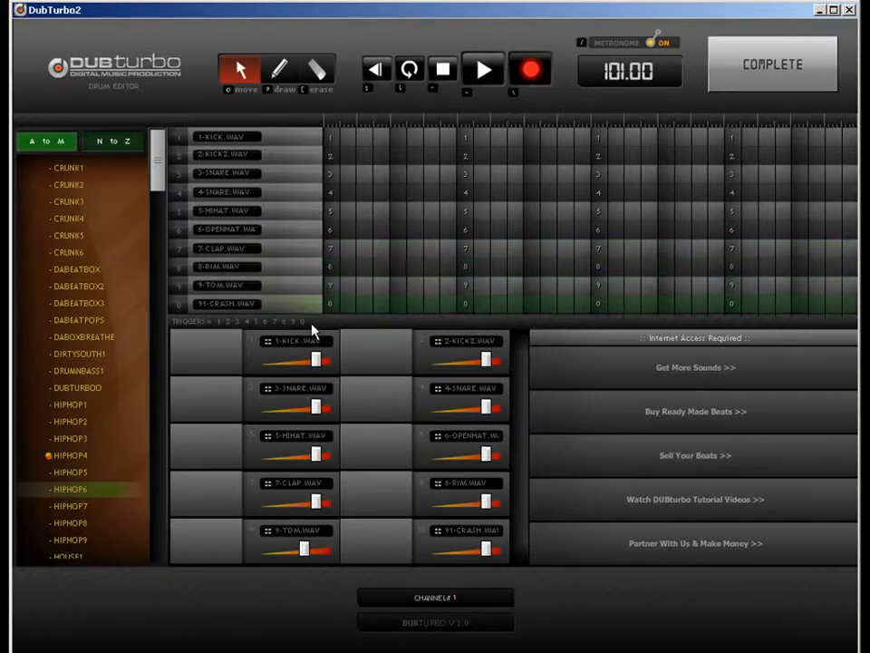
Draw 1-KICK.WAV hits on steps 1, 7, 16, 17, 19 and 23, and 3-SNARE.WAV hits on steps 5, 13, 21 and 29.
key(p)
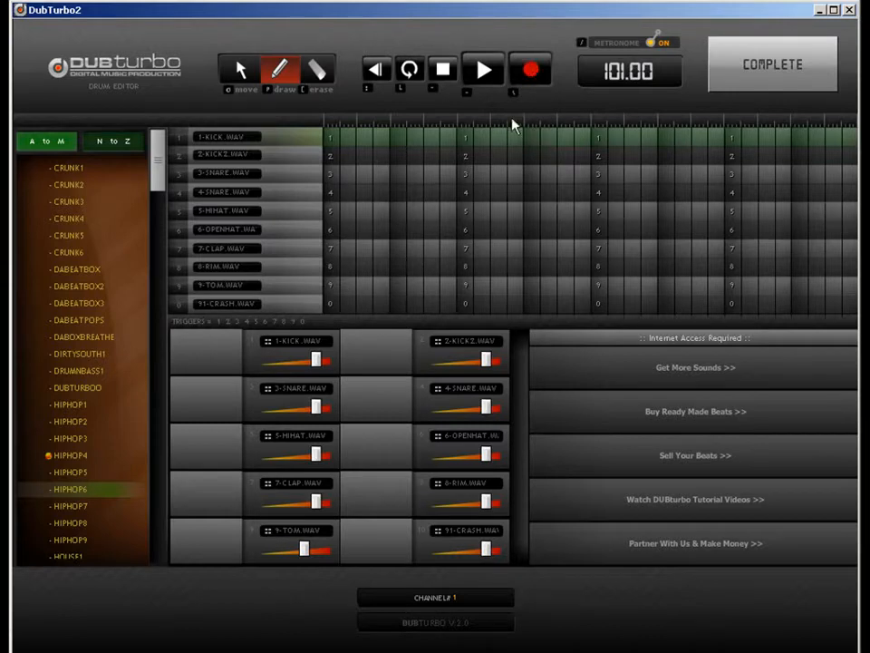
click(332, 141)
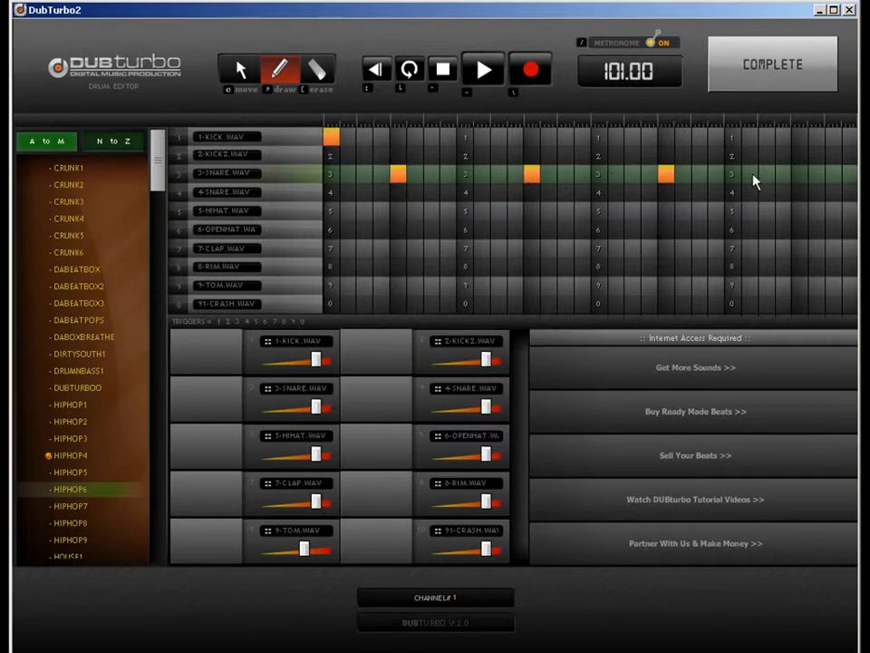
click(804, 177)
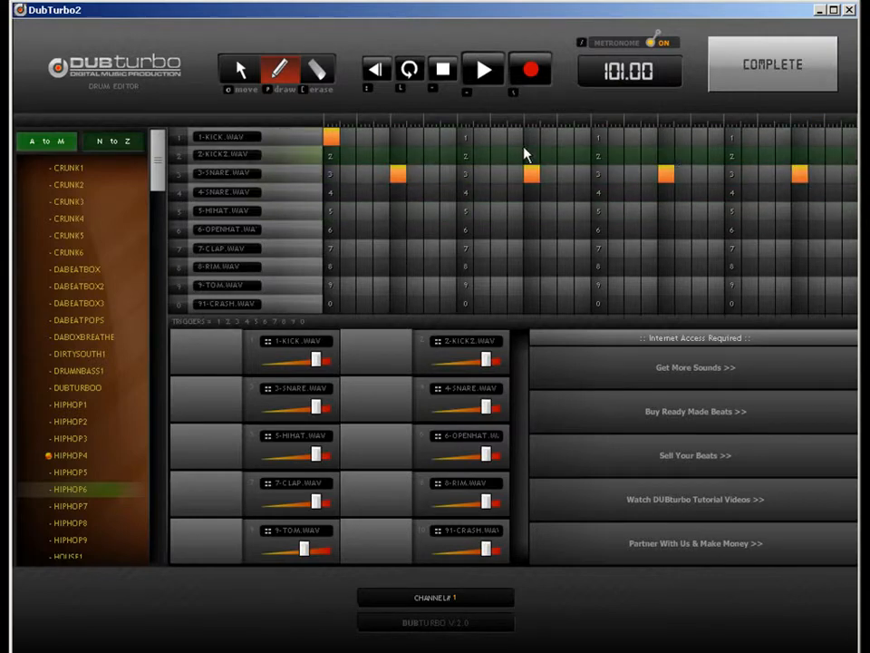
click(434, 139)
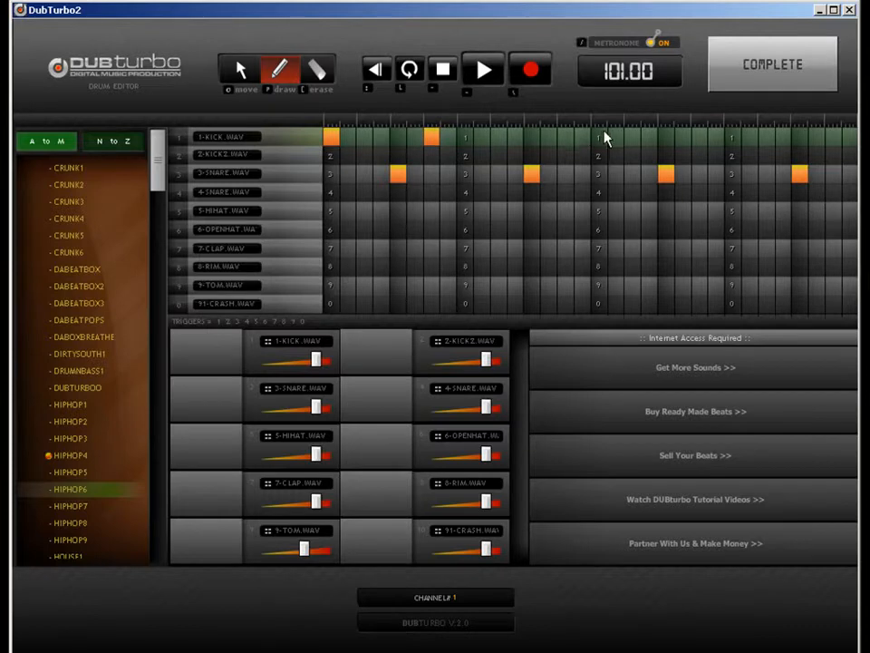
click(700, 138)
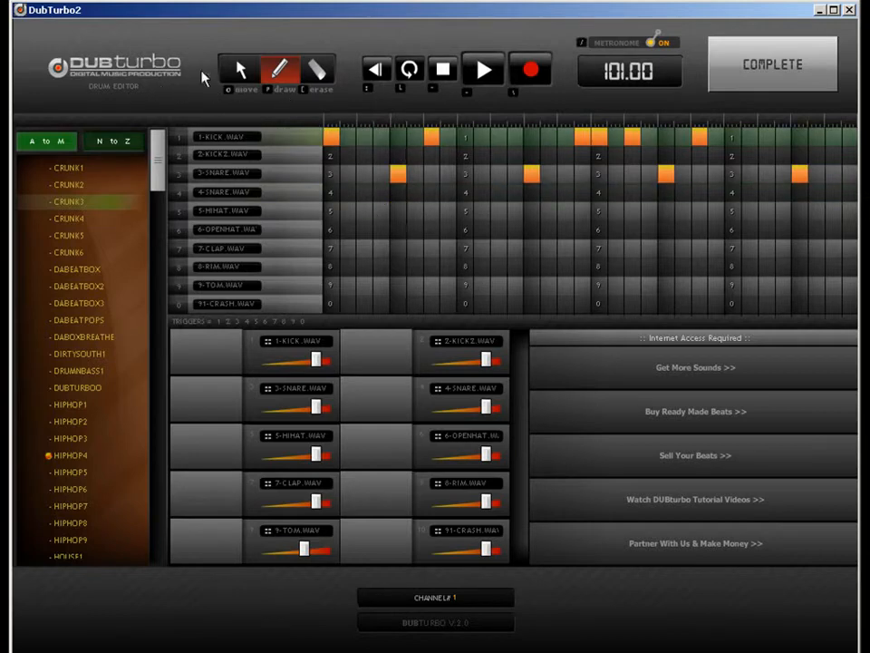
Clear the project tempo in the main view and re-enter it as 101 in track 1's drum editor.
click(745, 72)
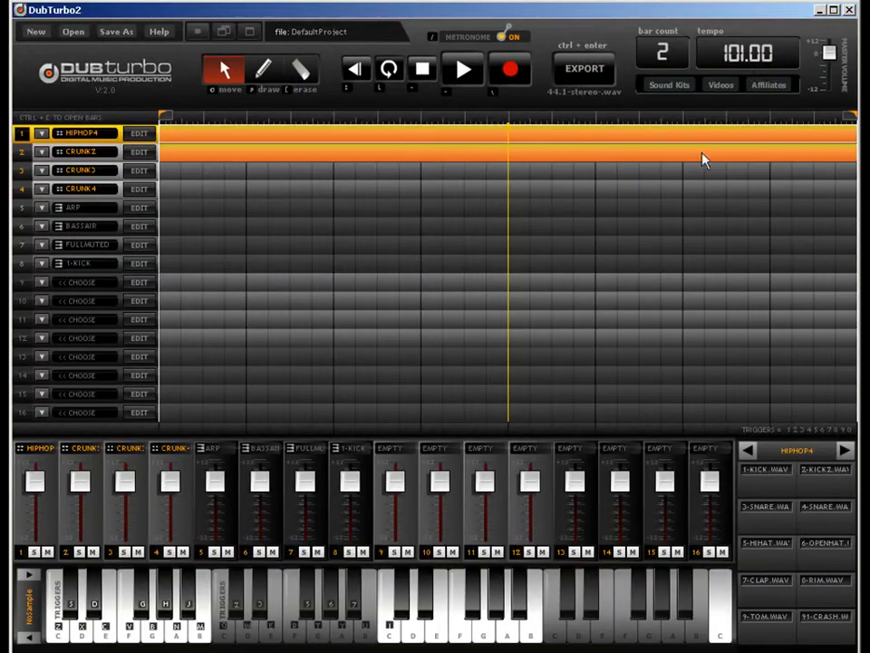
click(699, 51)
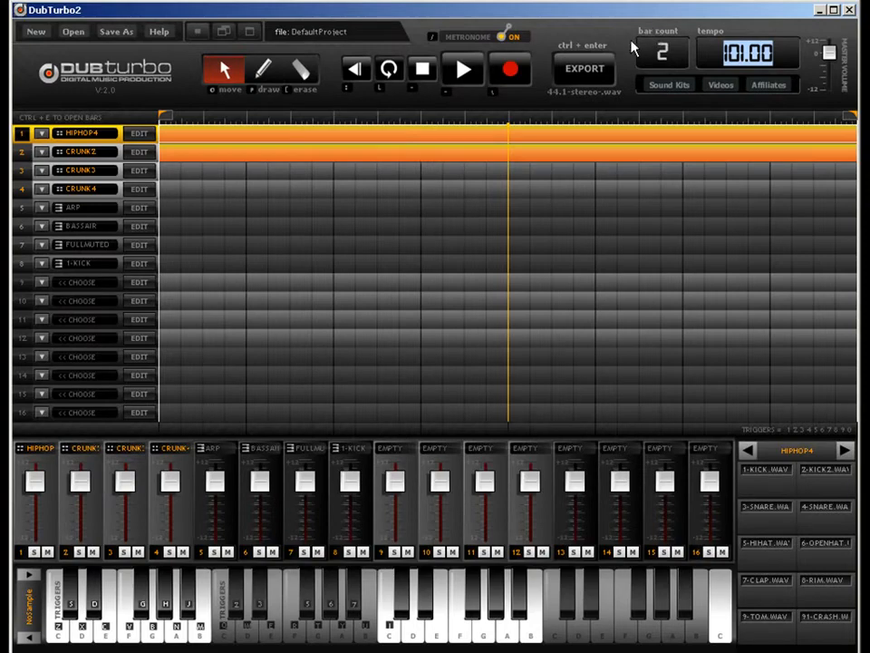
key(BackSpace)
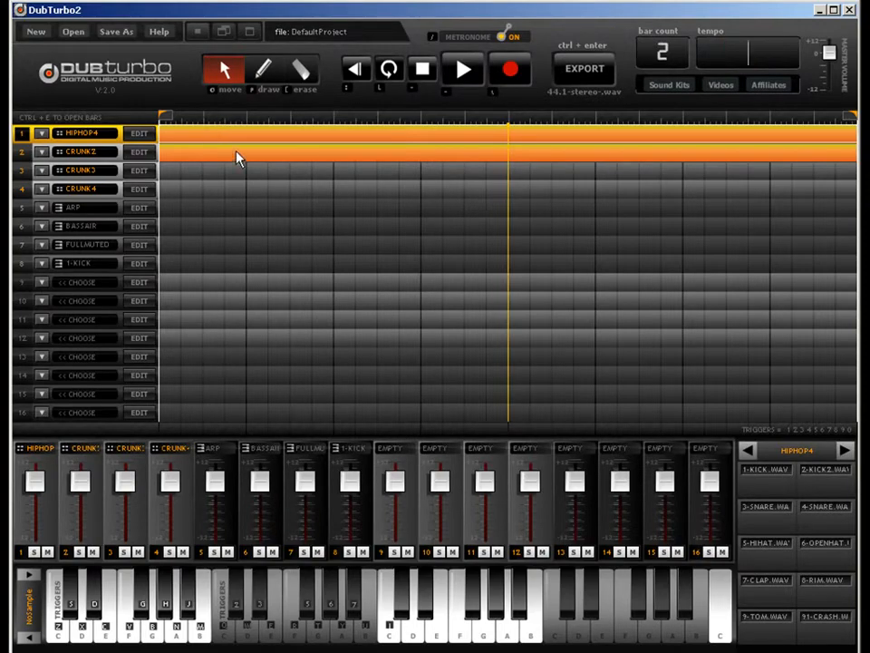
double_click(241, 130)
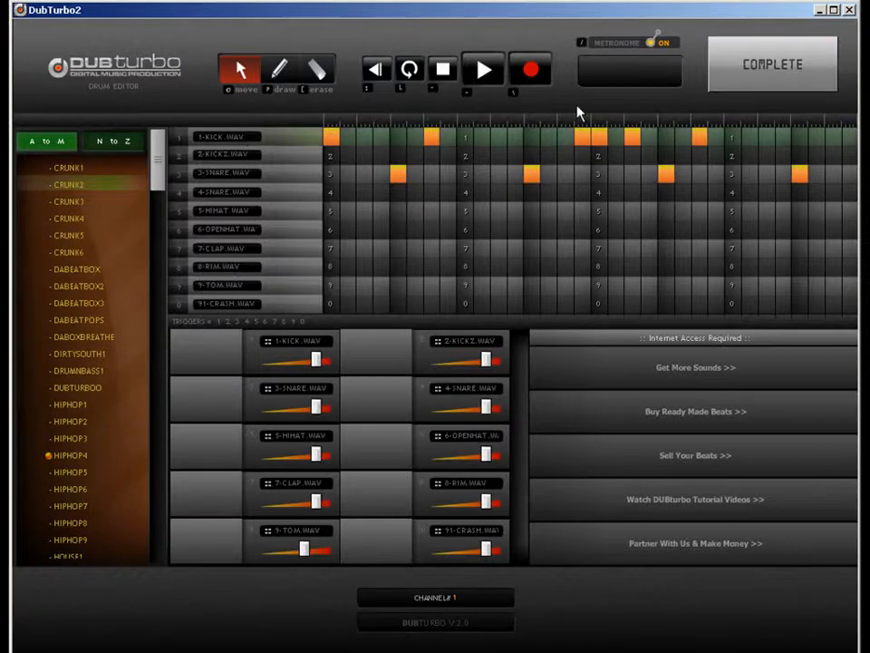
click(614, 80)
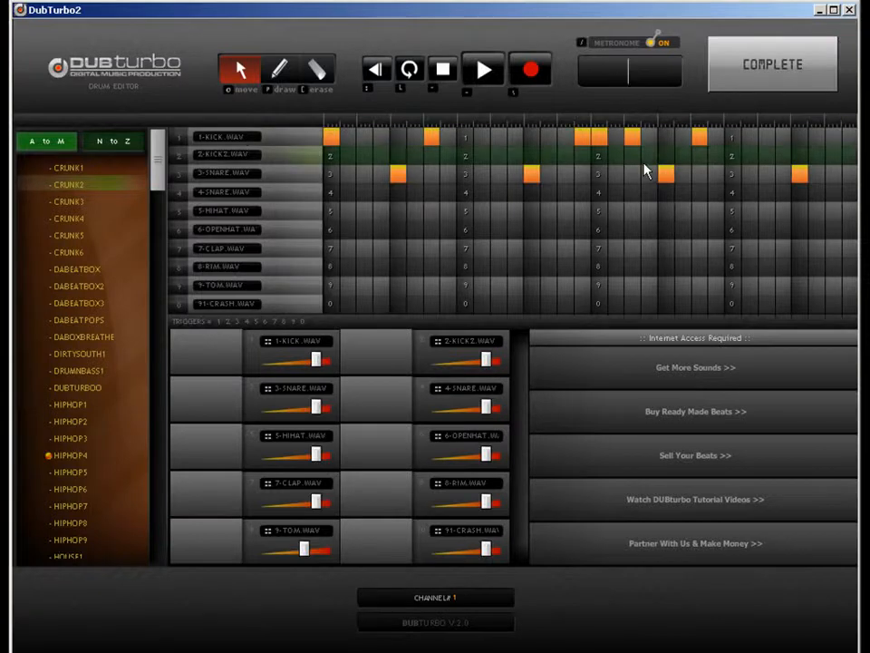
text(101)
key(Return)
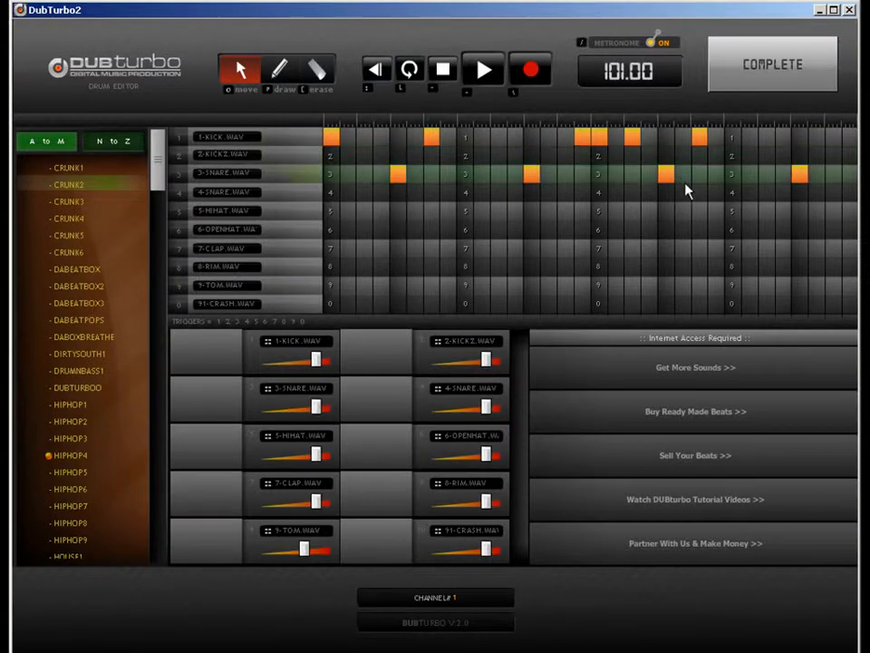
Look through the N to Z drum kits and draw 5-HIHAT.WAV hits on steps 3, 7, 11, 15, 16, 17, 19, 23, 27 and 31.
click(279, 70)
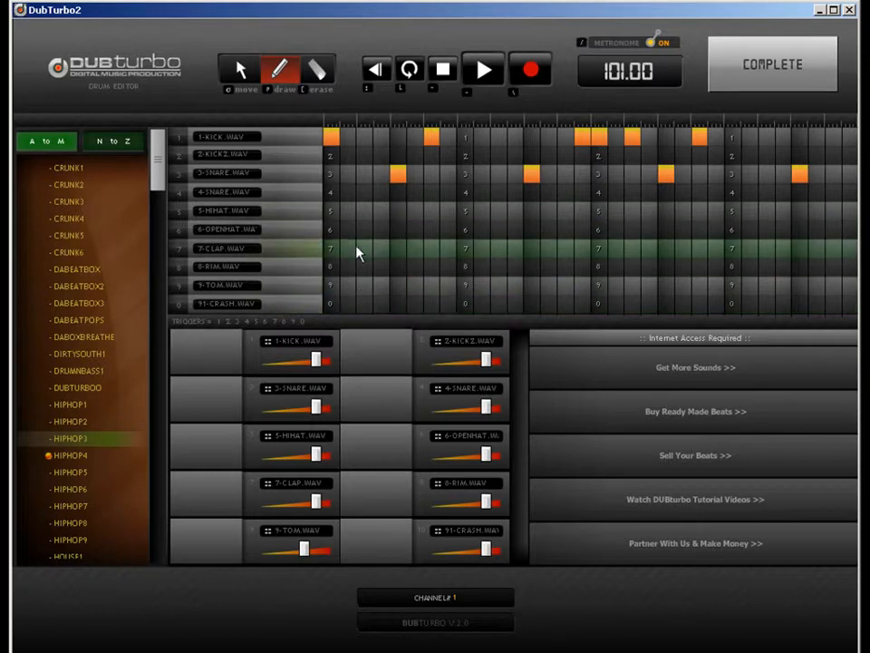
click(120, 145)
mouse_move(155, 160)
mouse_down()
mouse_move(155, 521)
mouse_move(155, 161)
mouse_up()
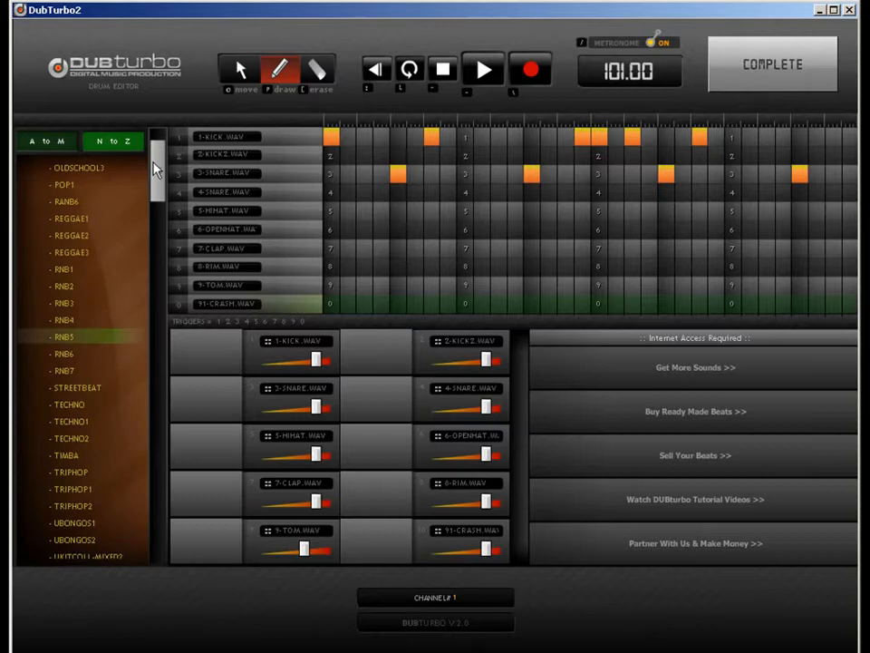
click(57, 148)
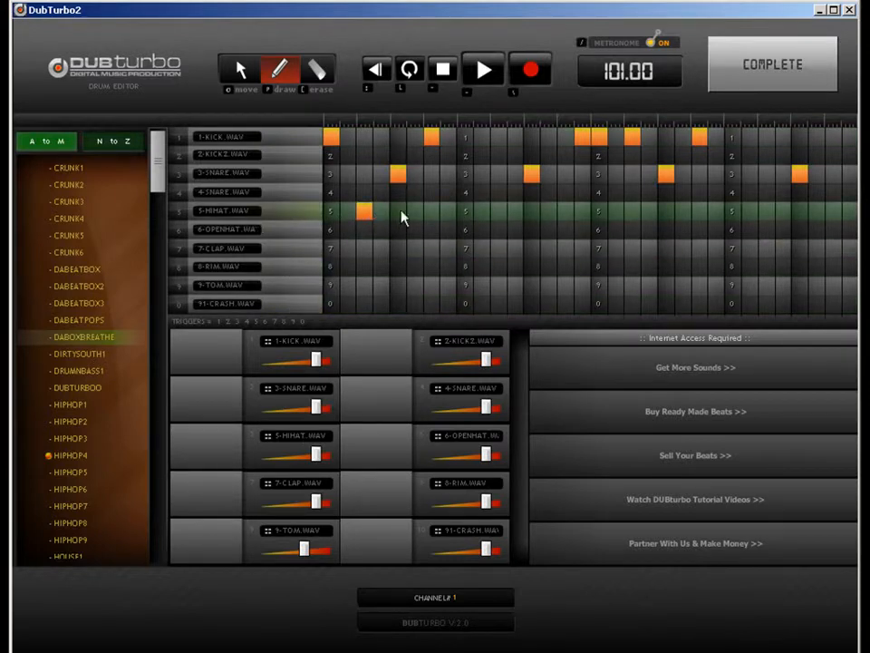
click(566, 214)
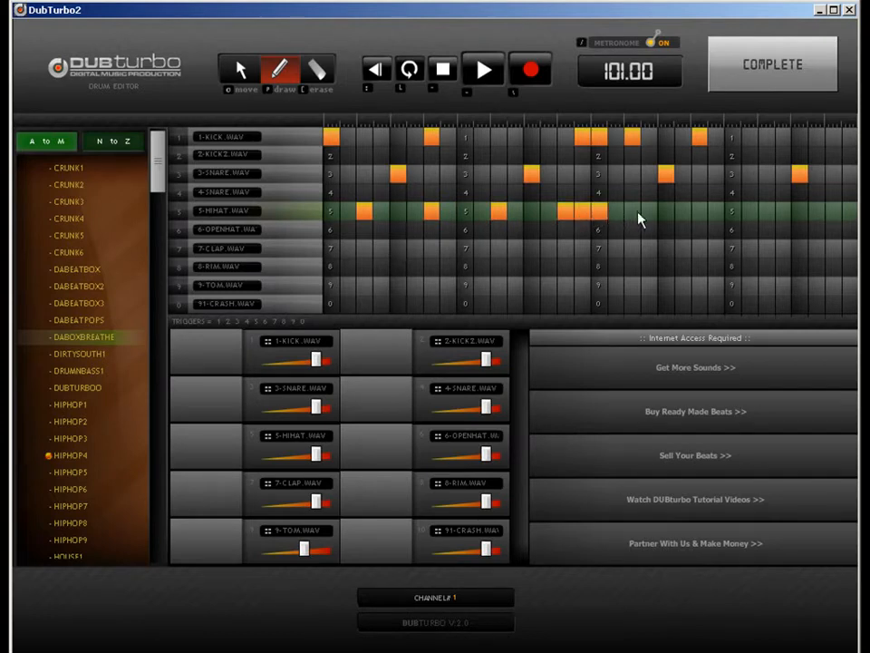
click(769, 212)
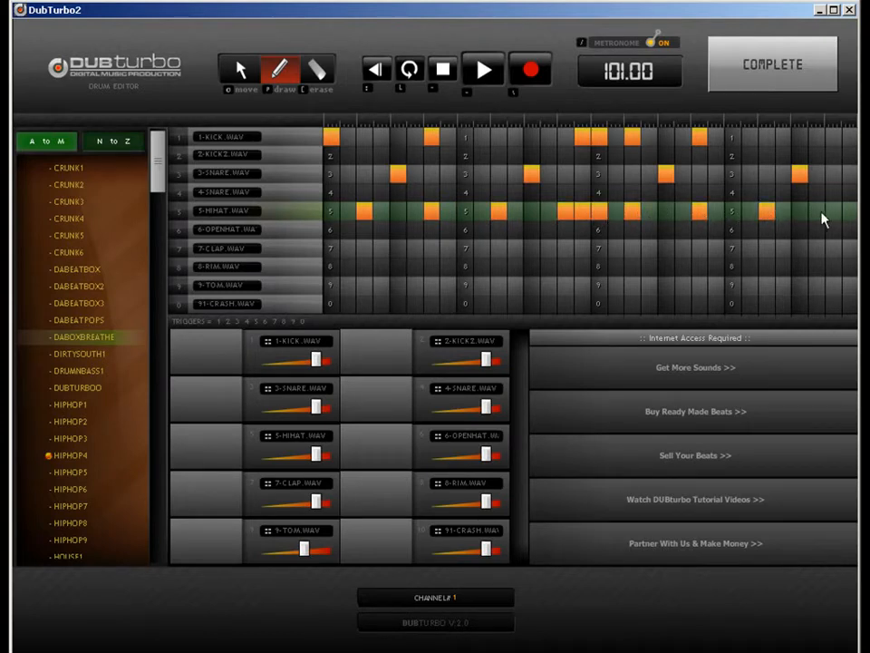
click(834, 213)
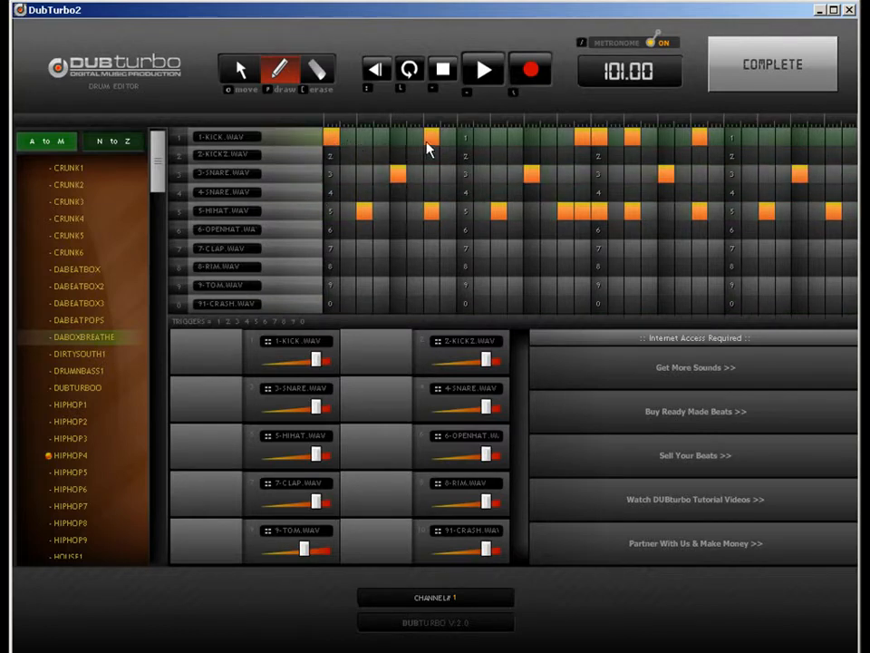
Play the completed drum pattern in the arrangement and turn the metronome off.
click(767, 81)
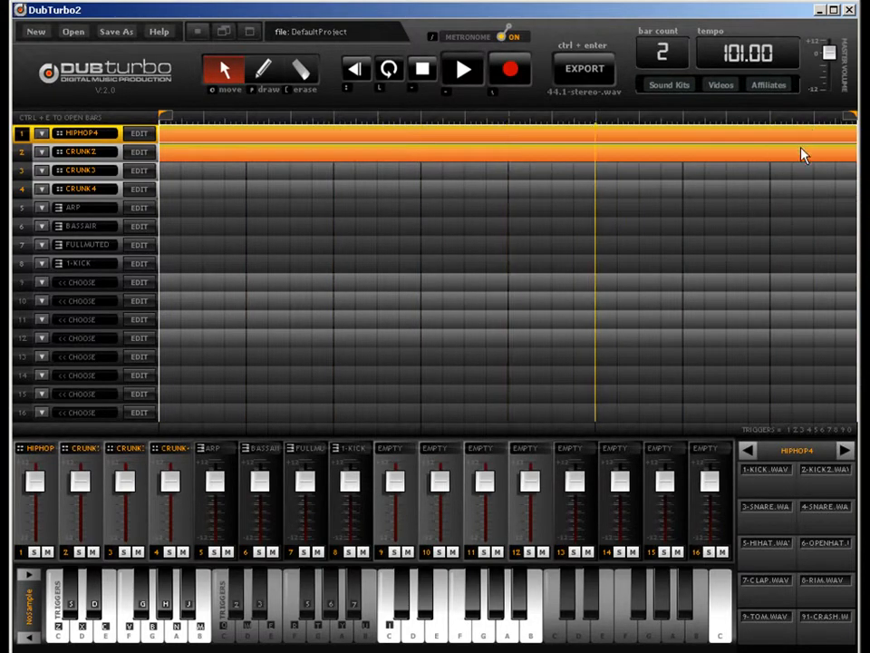
click(463, 69)
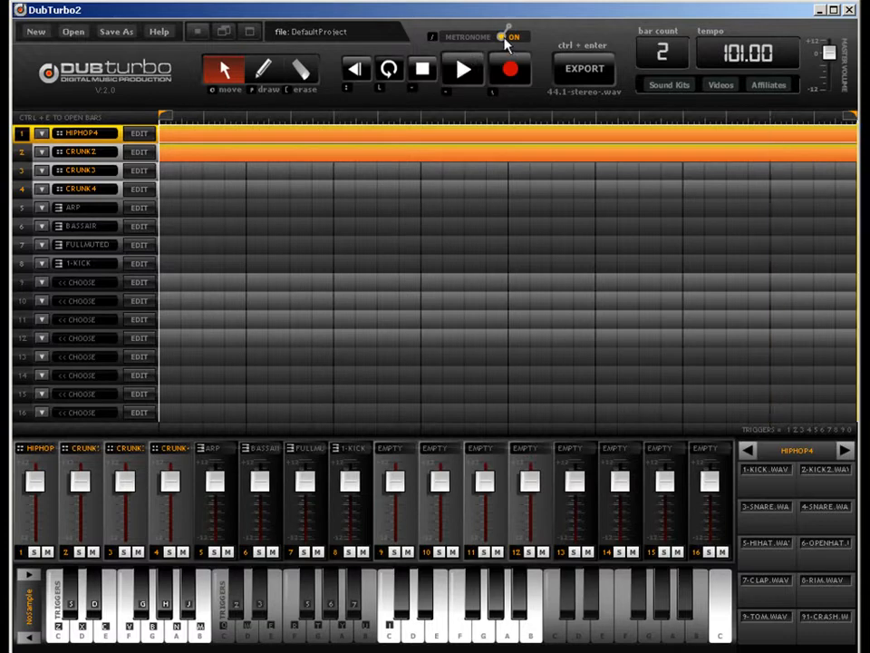
click(504, 38)
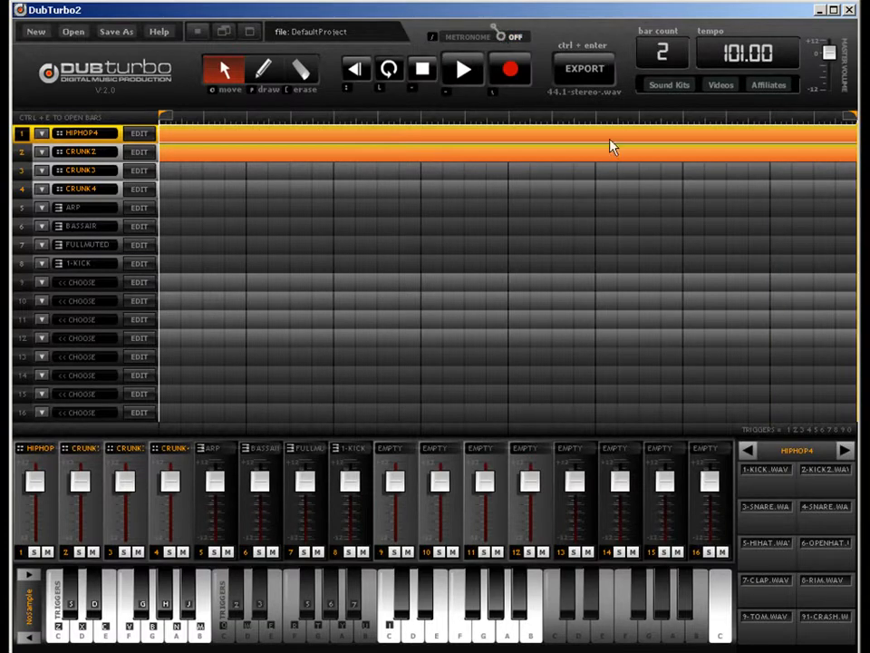
Erase the clip on the CRUNK2 track.
click(298, 70)
click(295, 154)
click(222, 61)
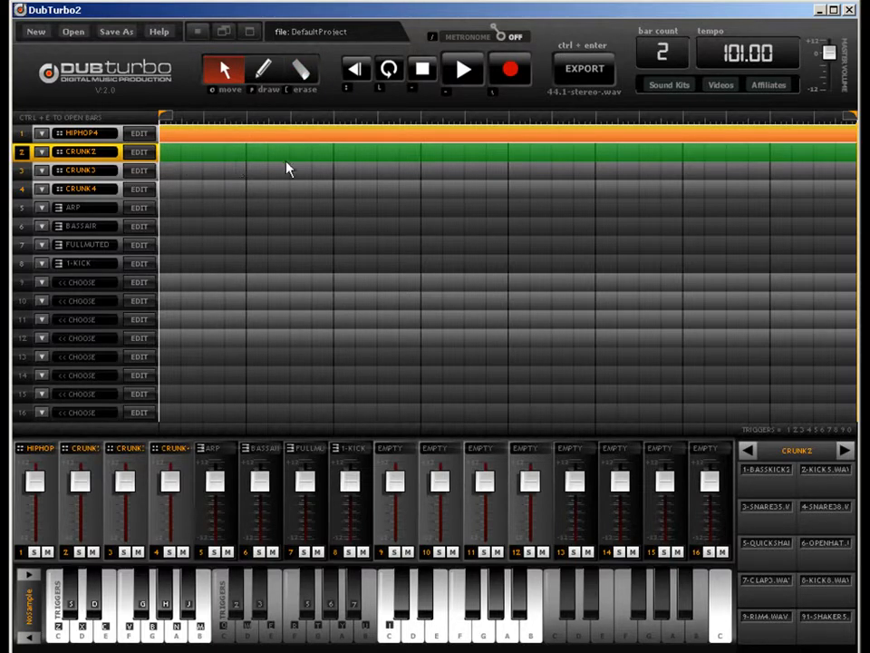
Copy the HIPHOP4 clip from track 1 and paste it across both bars of the CRUNK2 track.
click(82, 133)
click(84, 151)
click(229, 138)
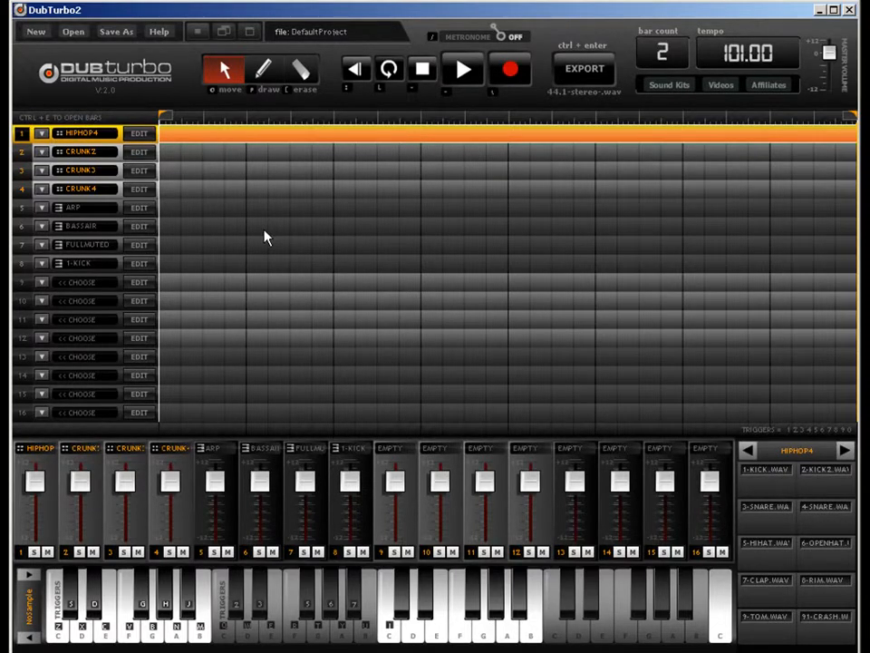
click(285, 169)
click(284, 155)
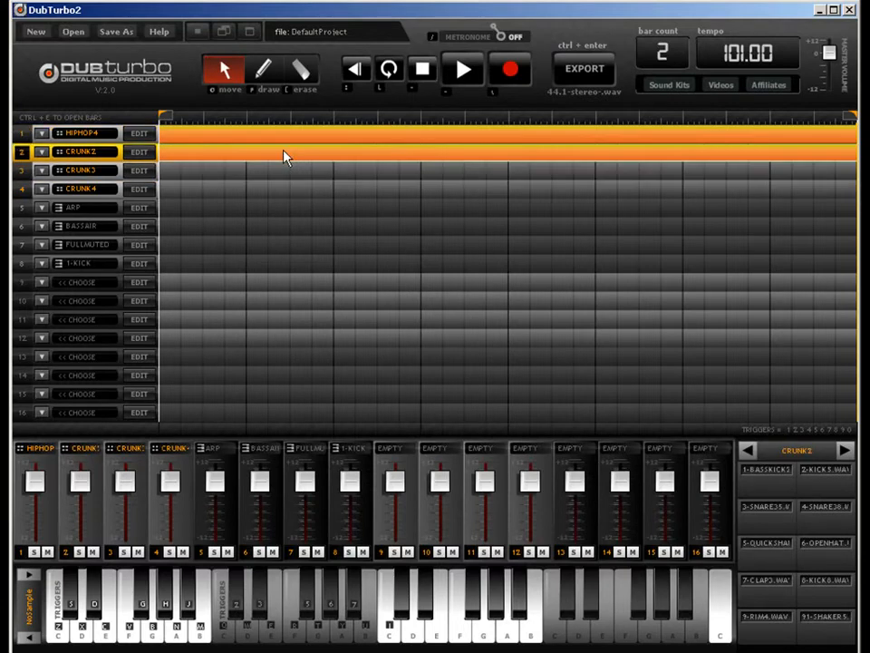
Check the copied pattern in the CRUNK2 track's drum editor and lower the CRUNK2 channel volume in the mixer.
double_click(204, 159)
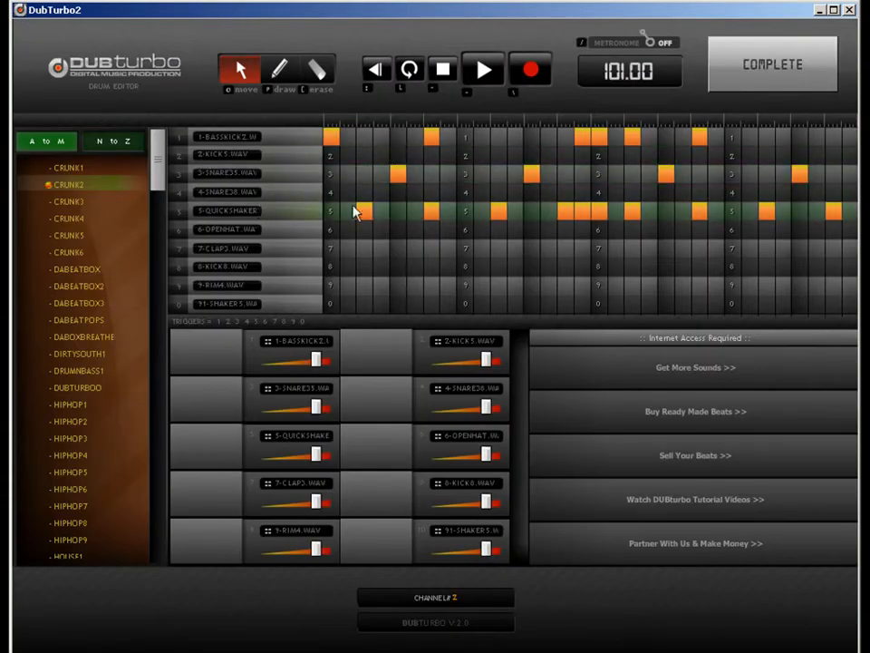
click(749, 69)
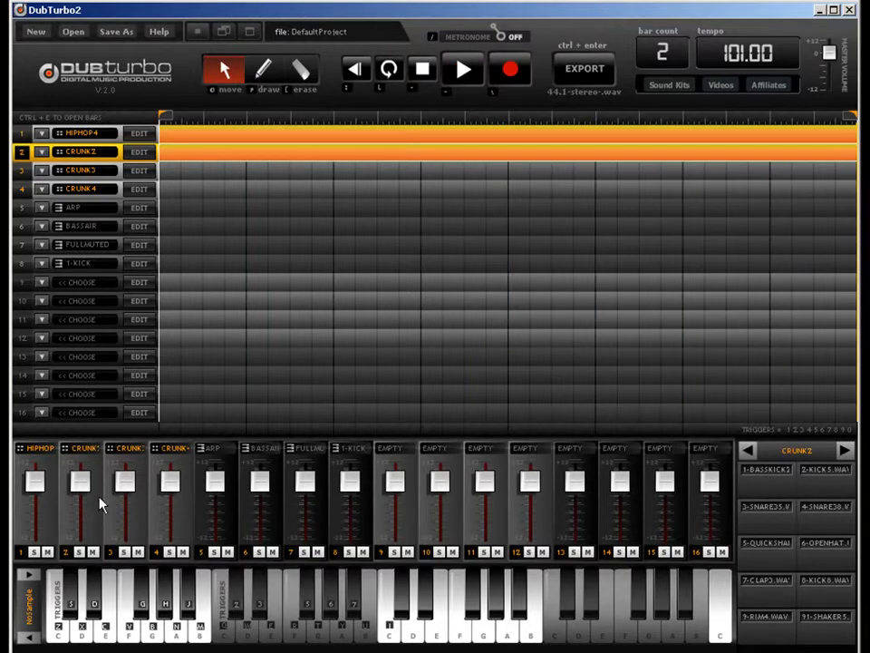
drag(80, 481, 83, 513)
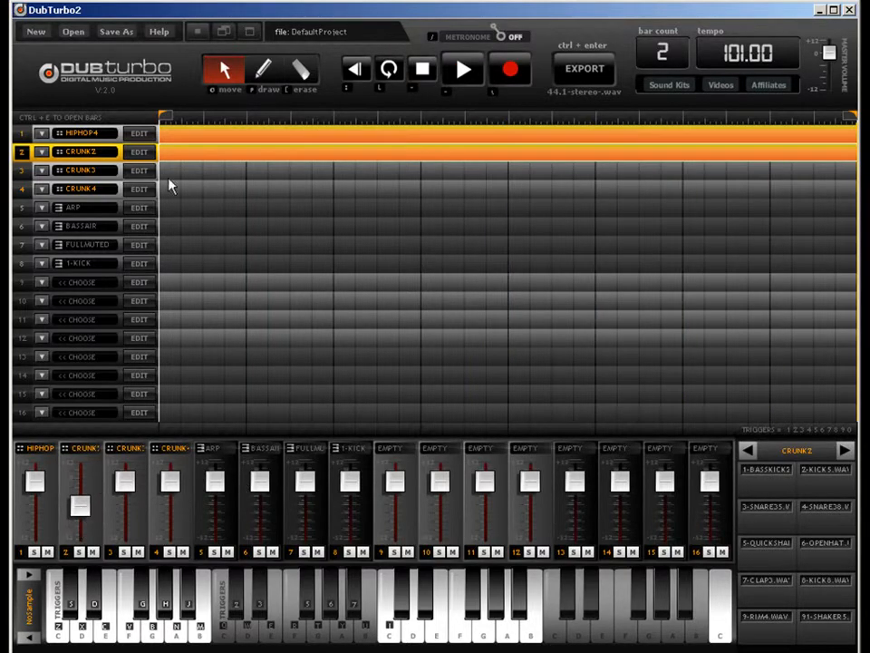
Open the CRUNK2 clip in the drum editor and reduce the volumes of the 5-QUICKSHAKER and 1-BASSKICK2 sounds.
double_click(193, 156)
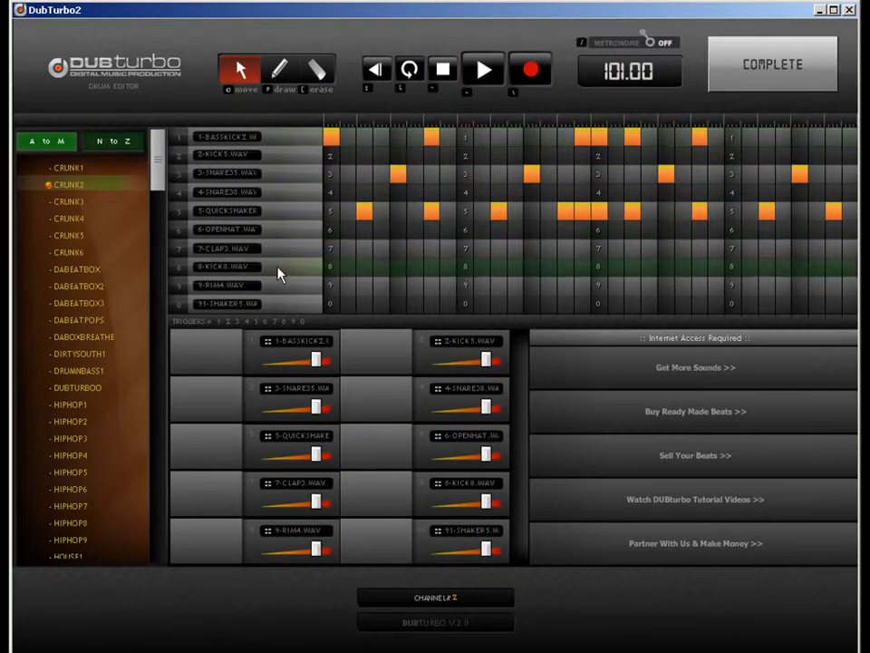
drag(316, 453, 275, 460)
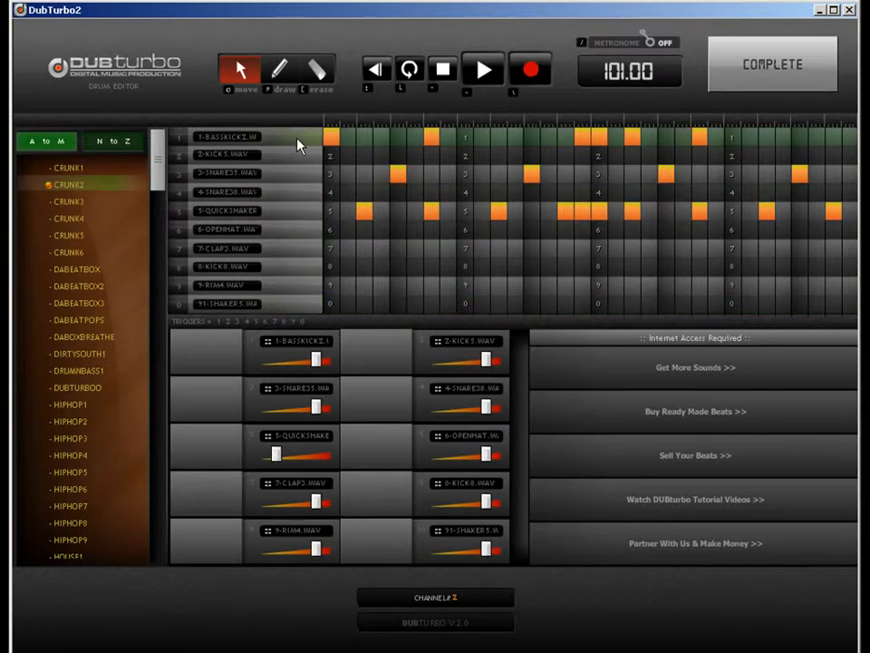
drag(302, 365, 287, 363)
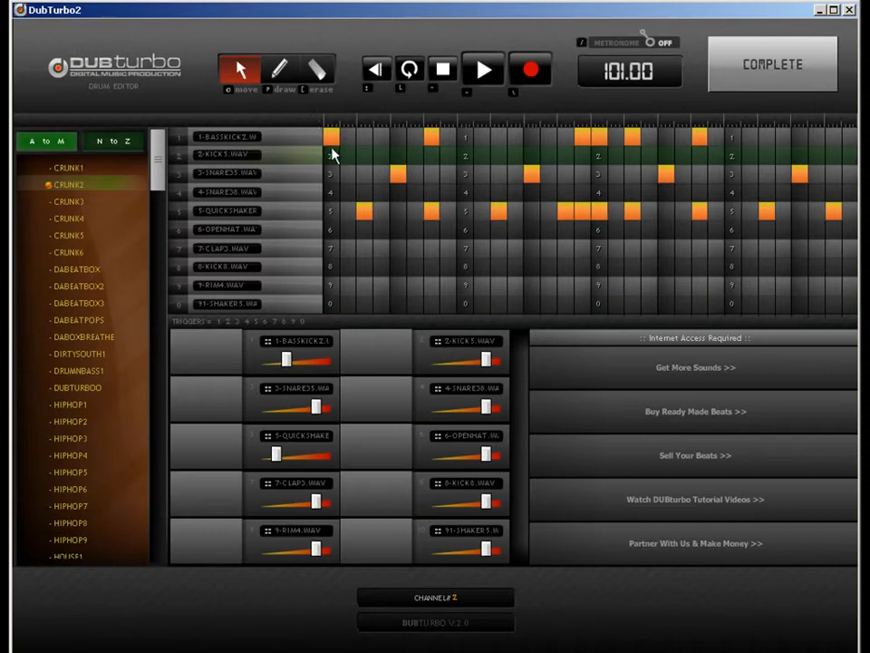
Move the 1-BASSKICK2 hits on steps 1, 7, 16 and 23 to steps 3, 11, 15 and 29.
drag(332, 143, 364, 136)
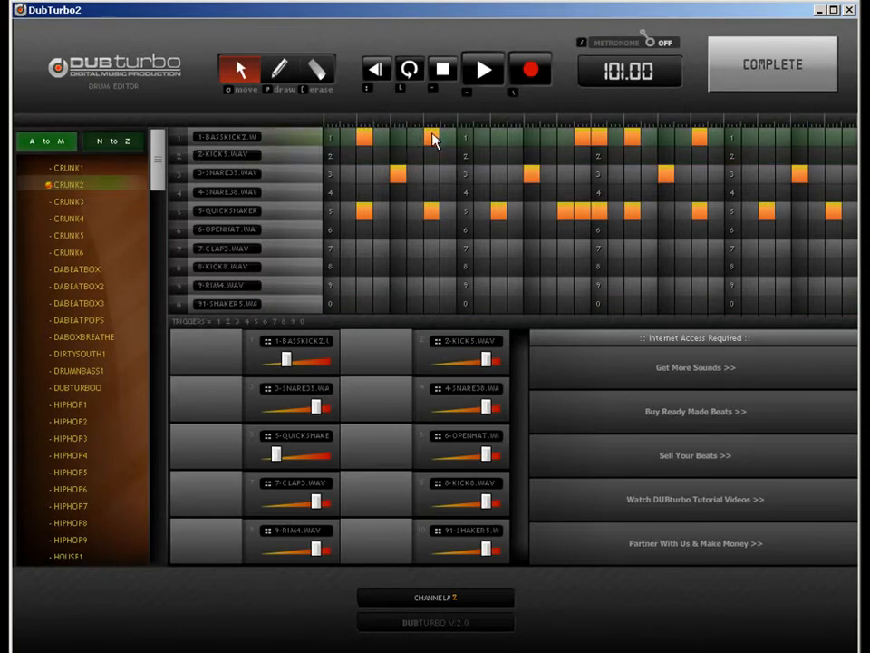
drag(433, 139, 505, 143)
drag(590, 138, 594, 138)
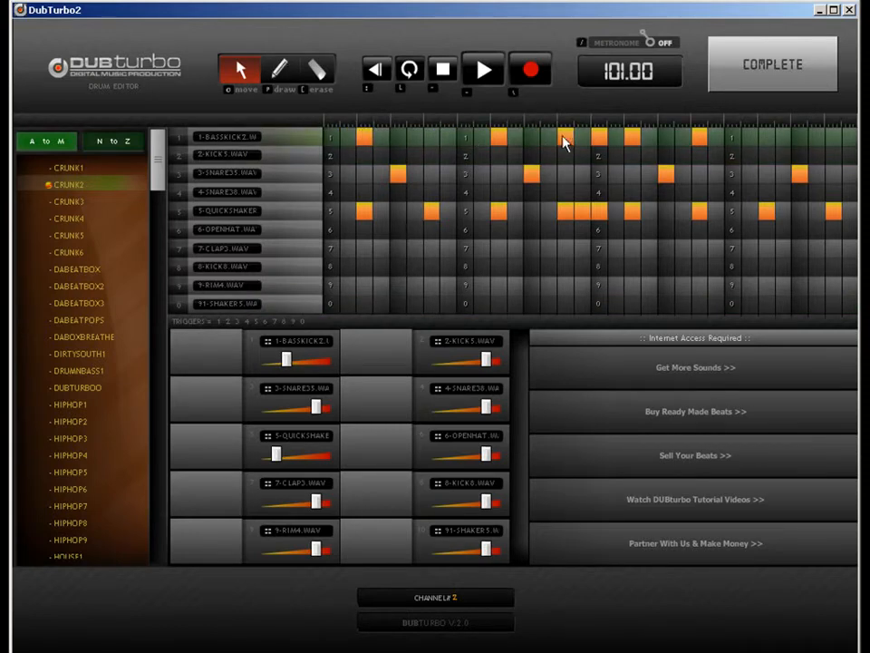
drag(772, 138, 805, 140)
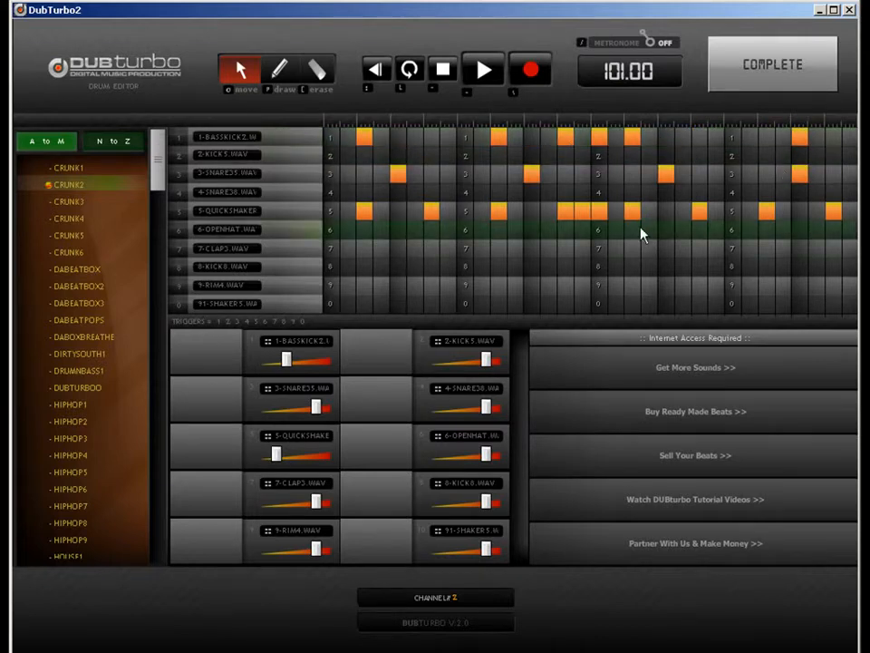
Move the 5-QUICKSHAKER hits on steps 7, 11, 15 and 23 to steps 5, 9, 13 and 24.
drag(576, 211, 558, 222)
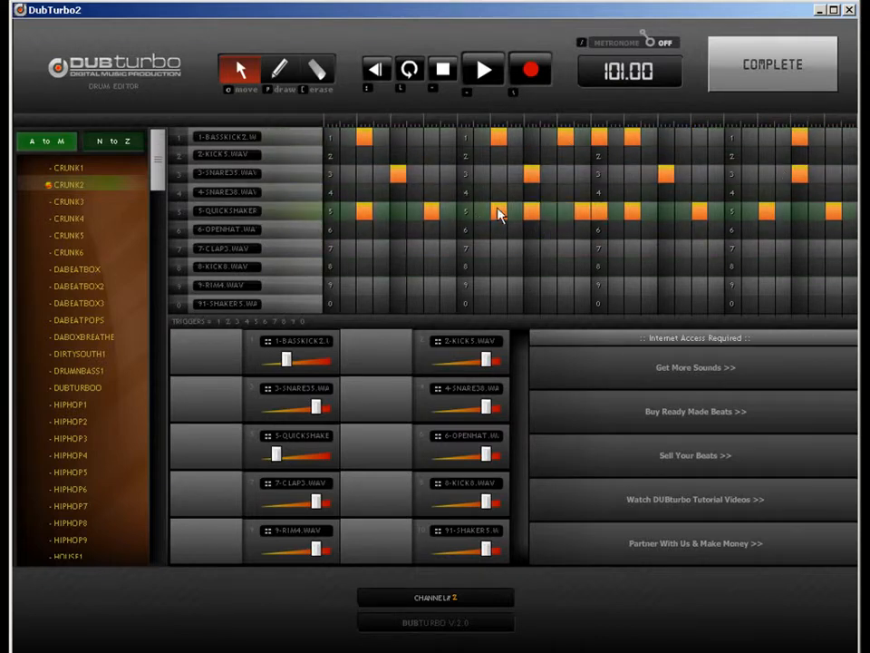
drag(499, 213, 401, 216)
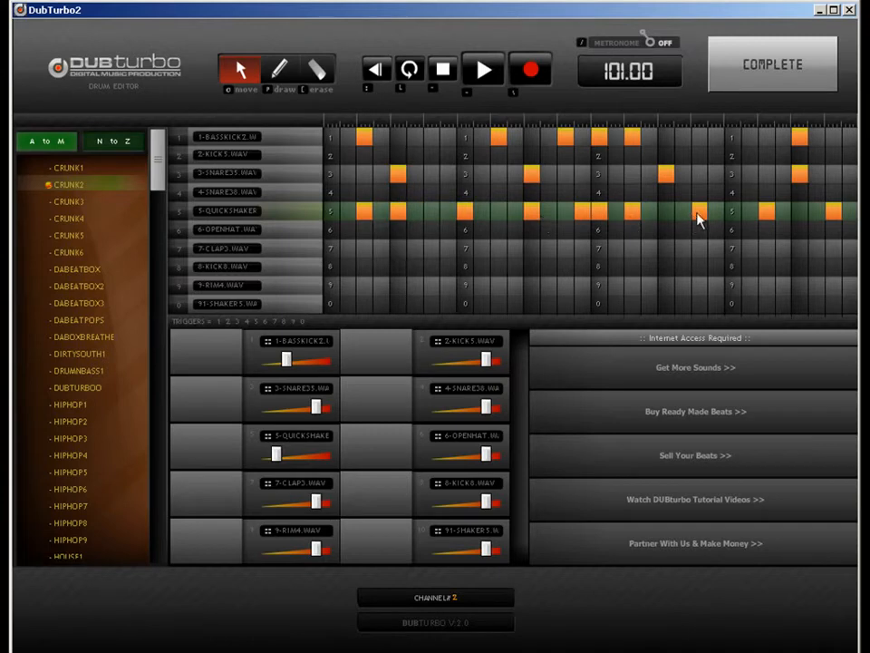
drag(700, 217, 725, 222)
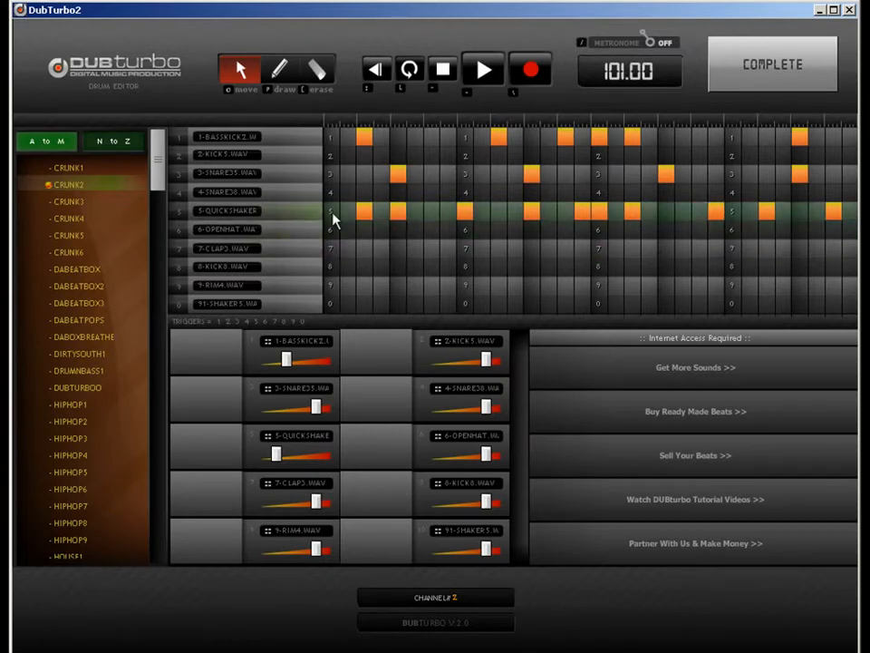
Add a 6-OPENHAT hit on step 29 of the CRUNK2 pattern and return to the arrangement.
key(p)
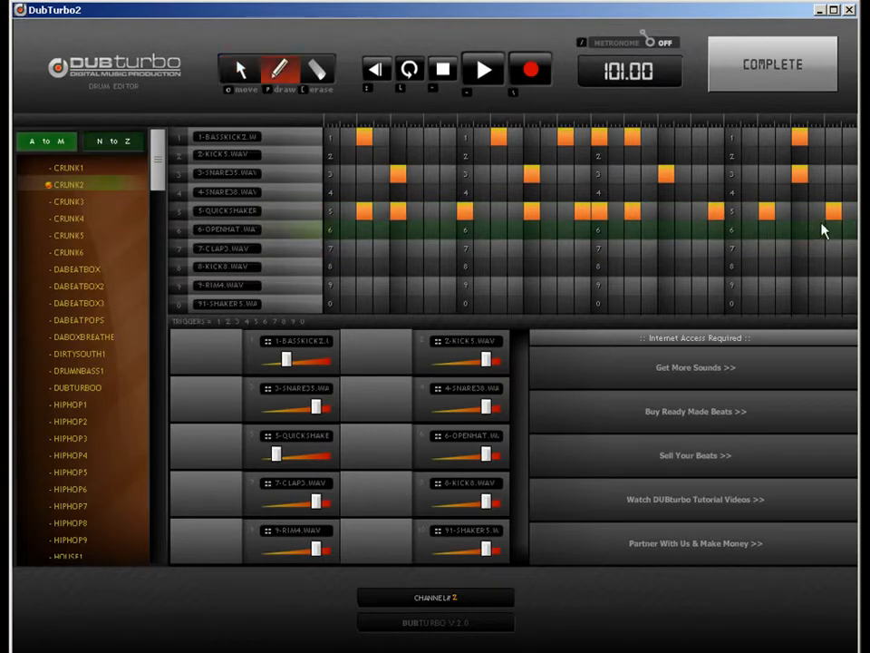
click(800, 230)
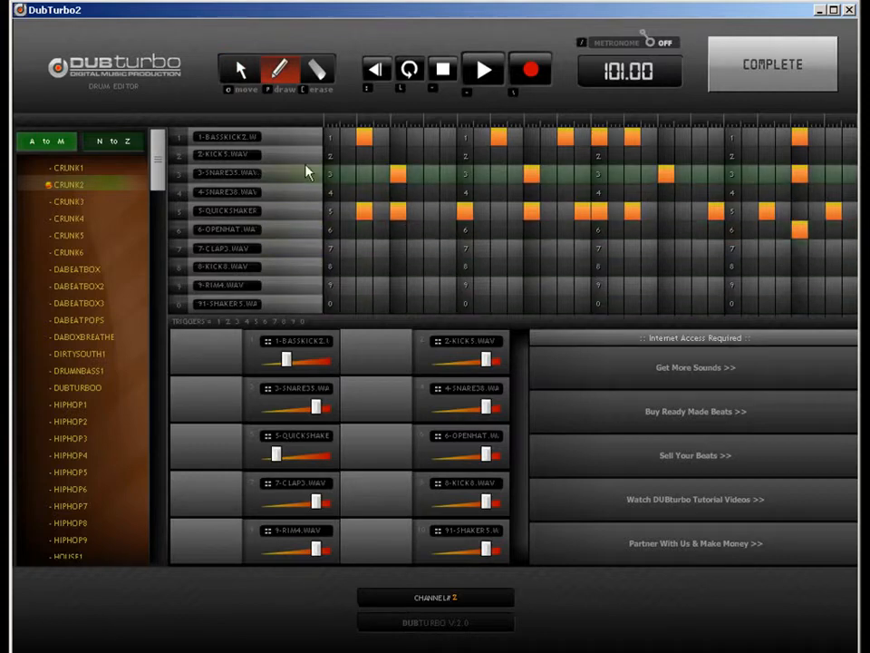
click(729, 81)
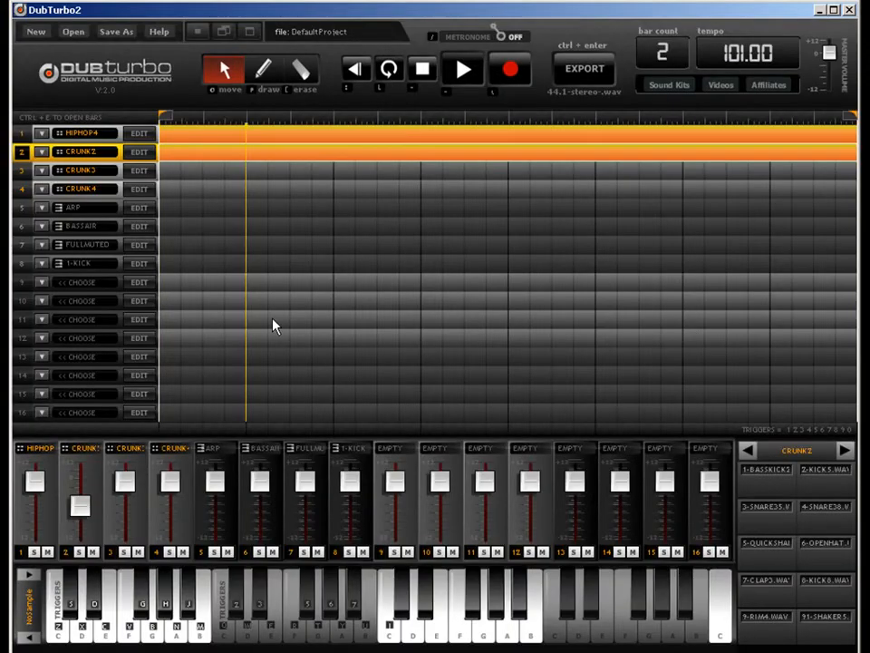
Raise the CRUNK2 channel volume slightly in the mixer and adjust the 3-SNARE35 volume in the track's drum editor.
drag(81, 505, 87, 488)
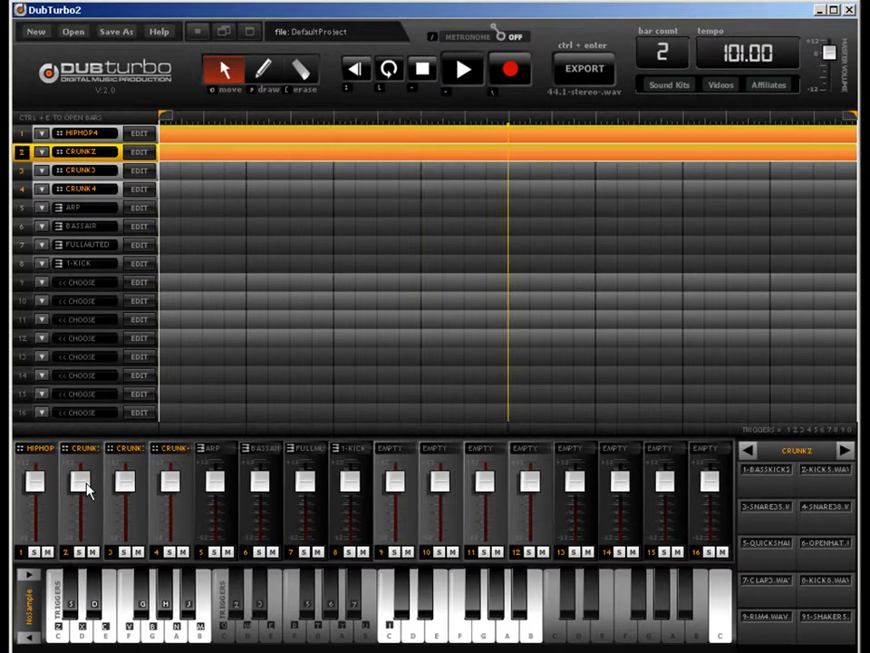
drag(87, 488, 82, 503)
key(ctrl+e)
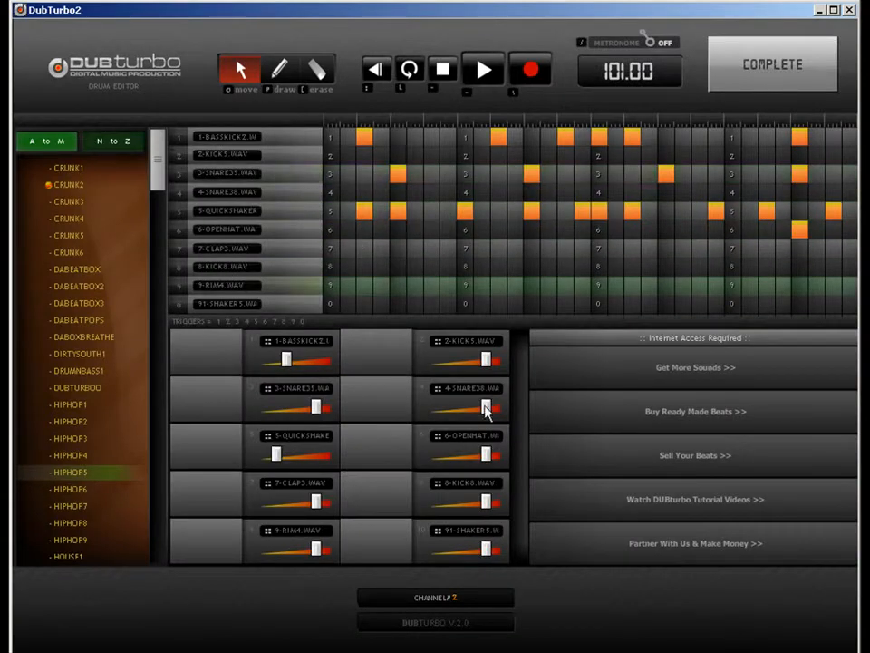
drag(308, 411, 307, 411)
click(789, 76)
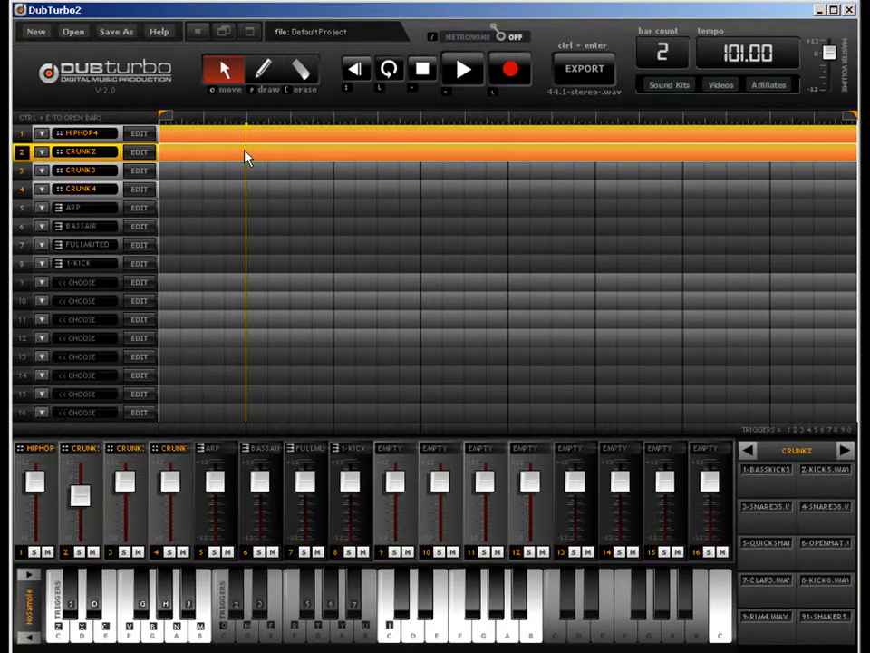
key(e)
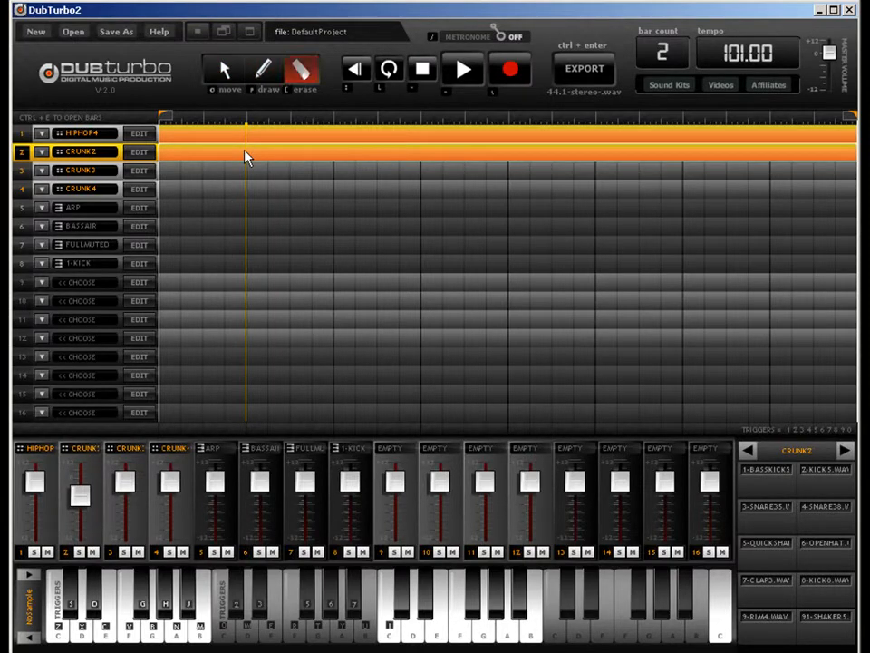
key(w)
key(q)
key(e)
key(q)
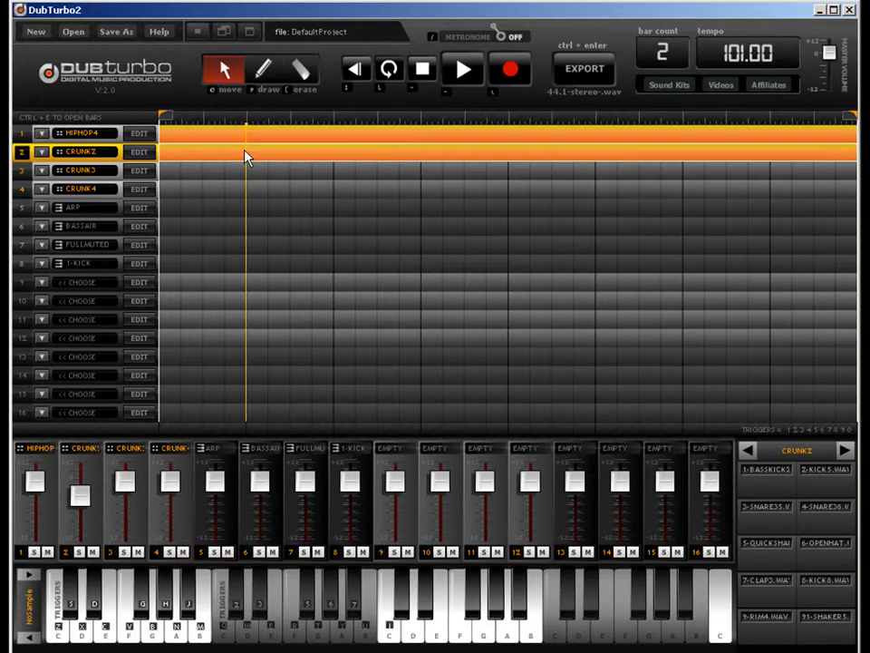
key(e)
key(q)
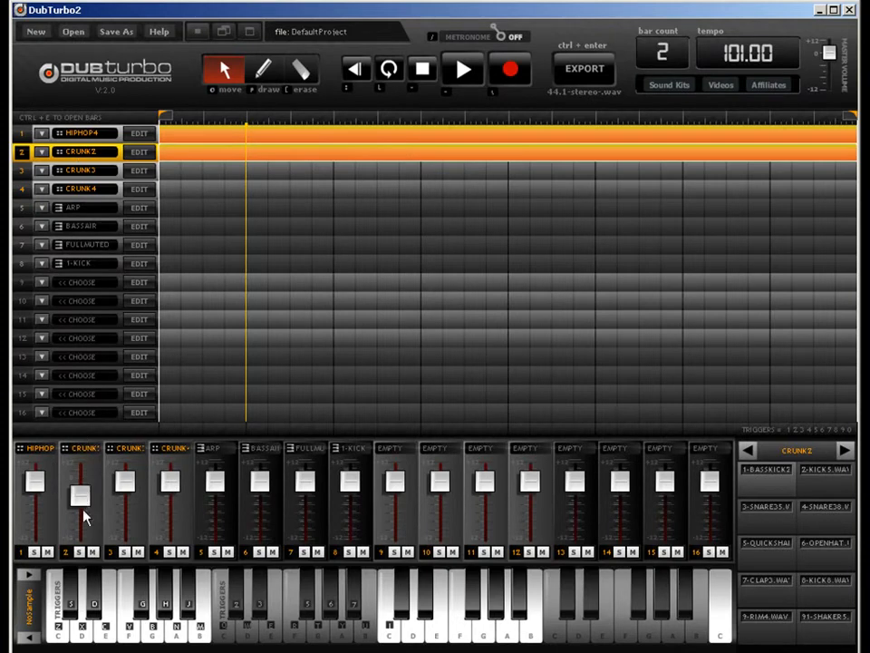
Solo the CRUNK2 channel to listen to it alone, and turn its solo off again.
click(79, 552)
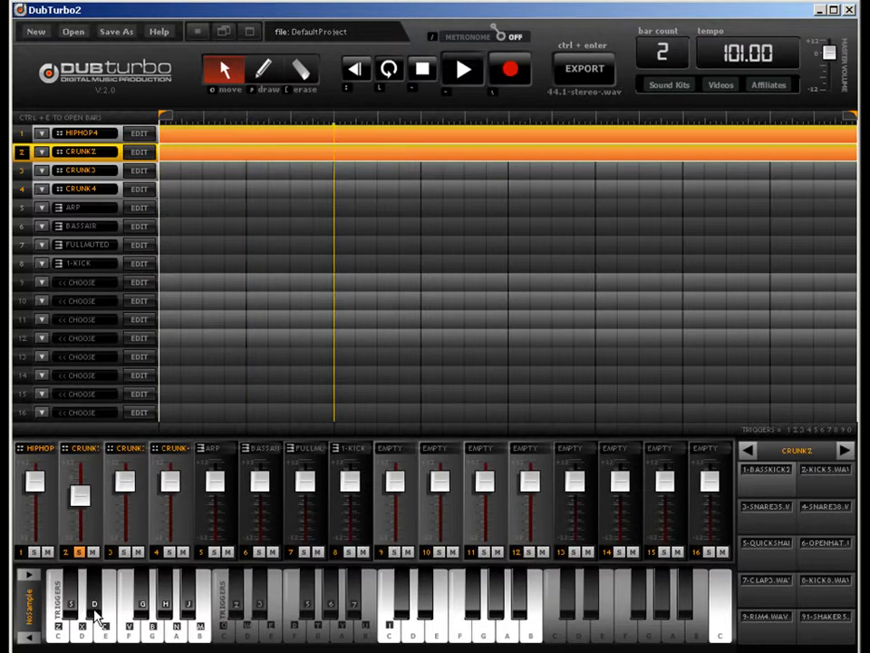
click(80, 552)
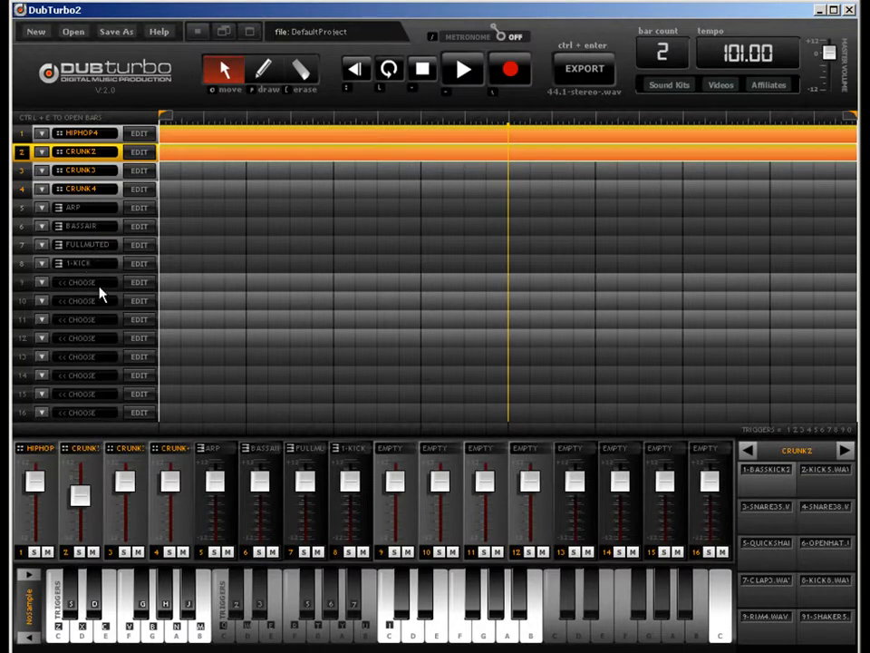
Set the track type of empty track 9 to keys.
click(41, 283)
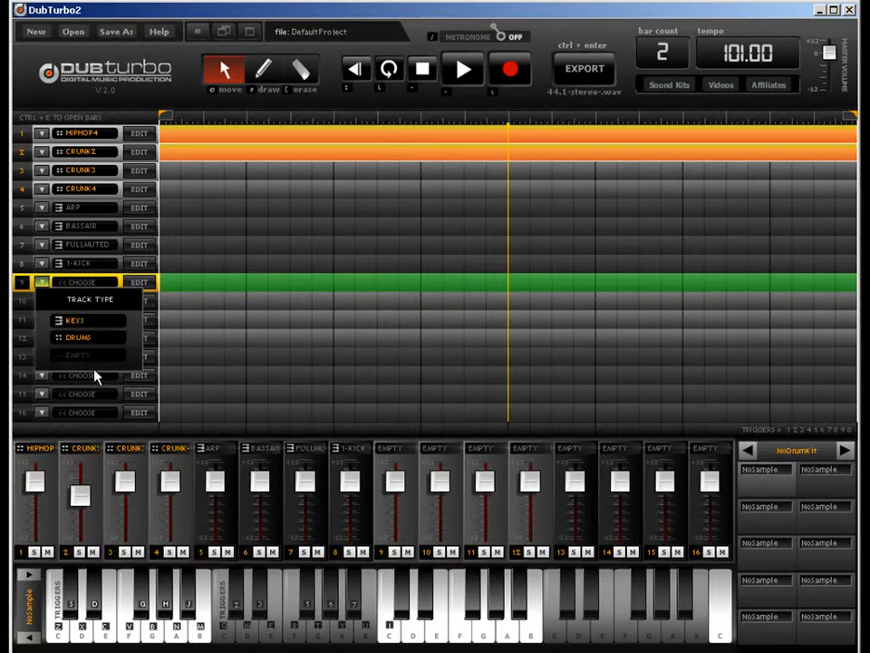
click(96, 332)
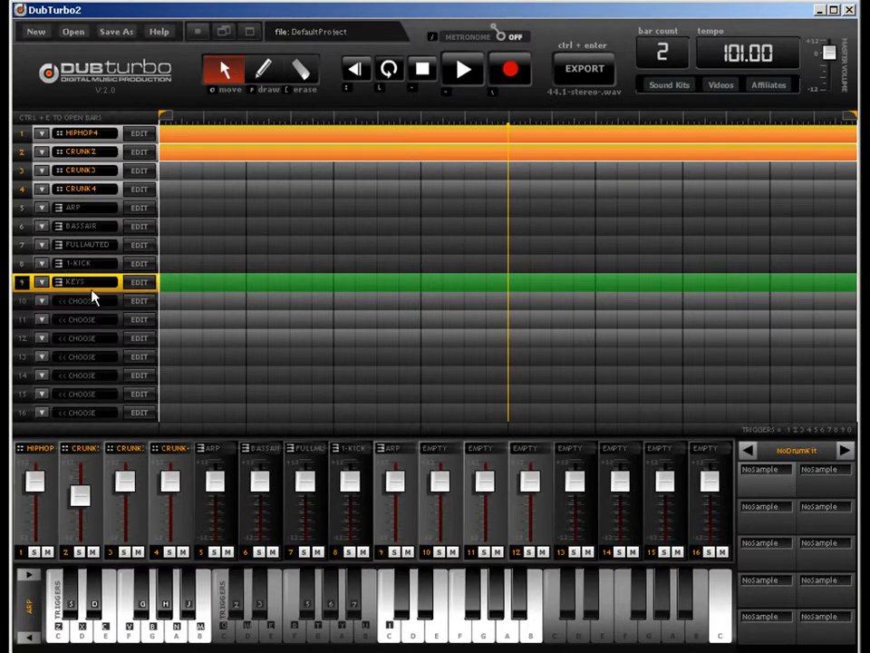
Draw a clip across both bars of the ARP track (track 5) and open it in the key editor.
click(262, 72)
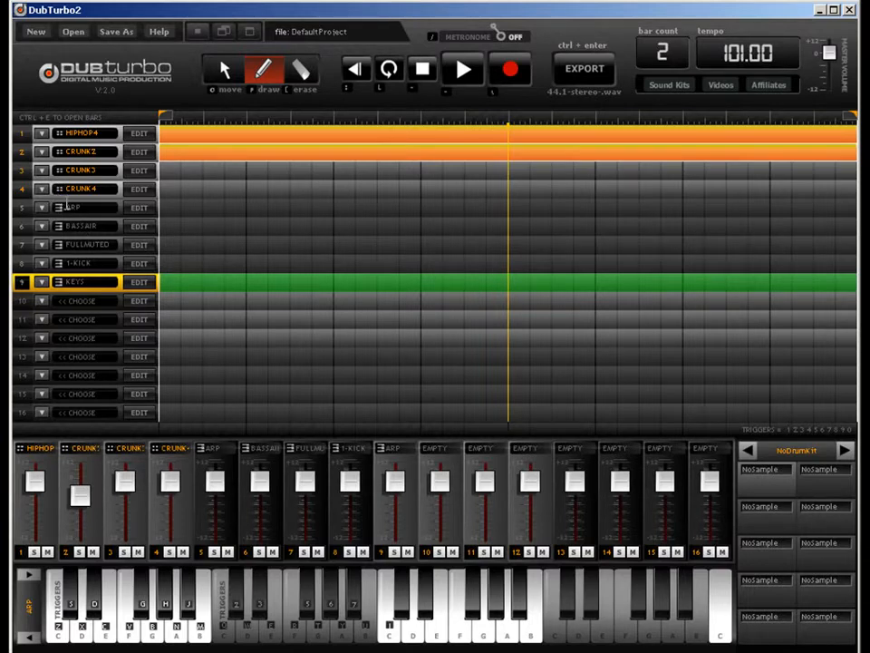
click(169, 208)
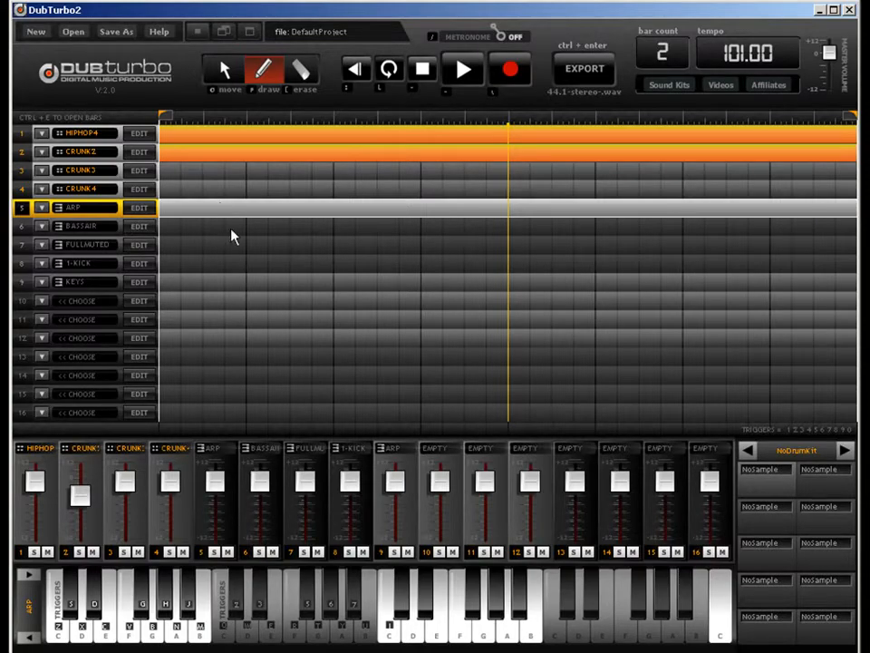
key(ctrl+e)
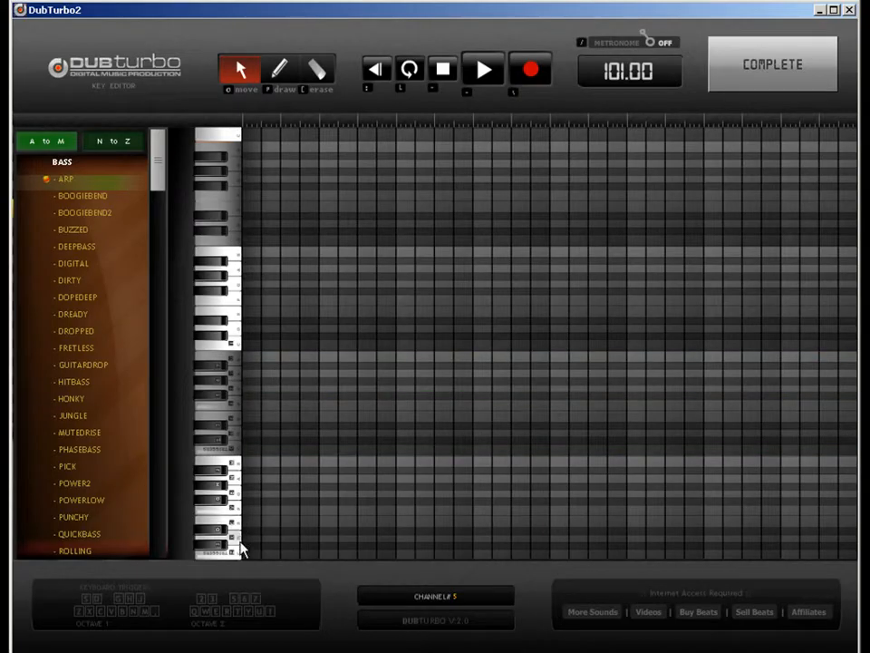
Browse the instrument library and try the 3-SNAREJ, DANCE and BREAKIT sounds on track 5.
click(88, 141)
click(64, 143)
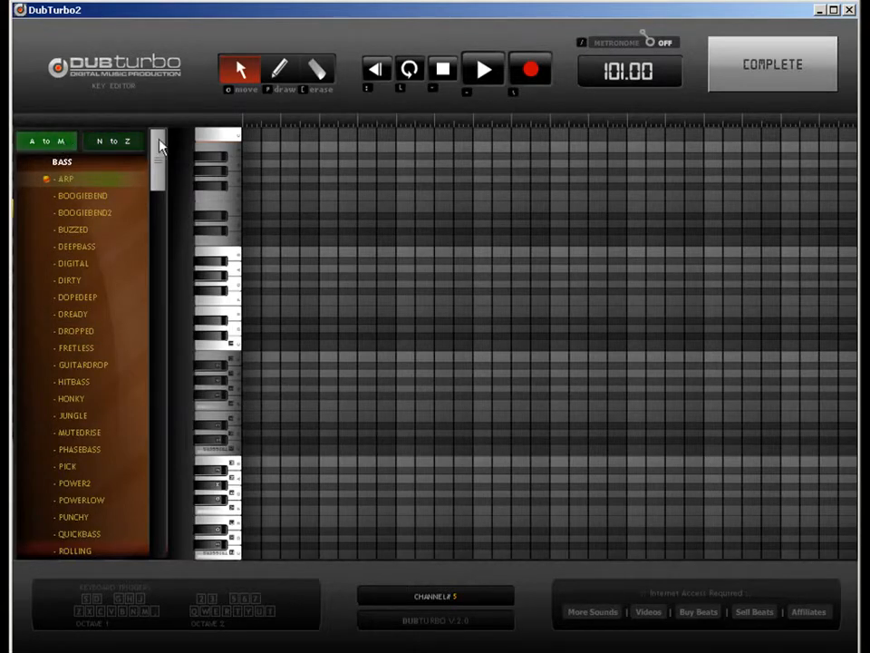
drag(158, 145, 158, 197)
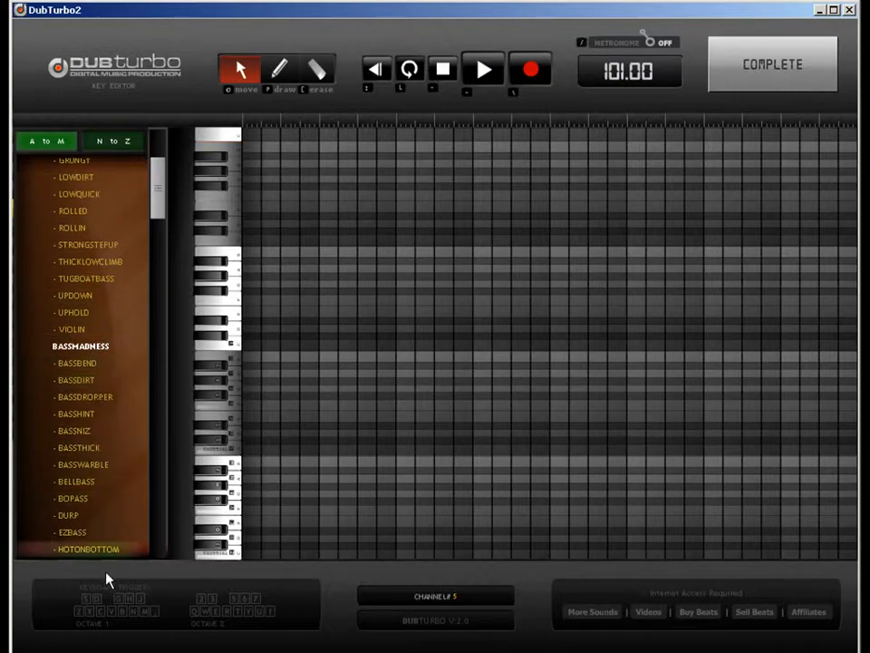
mouse_move(158, 201)
mouse_down()
mouse_move(160, 565)
mouse_move(172, 168)
mouse_move(133, 136)
mouse_move(155, 301)
mouse_move(155, 411)
mouse_move(183, 515)
mouse_move(161, 516)
mouse_move(158, 500)
mouse_up()
click(124, 140)
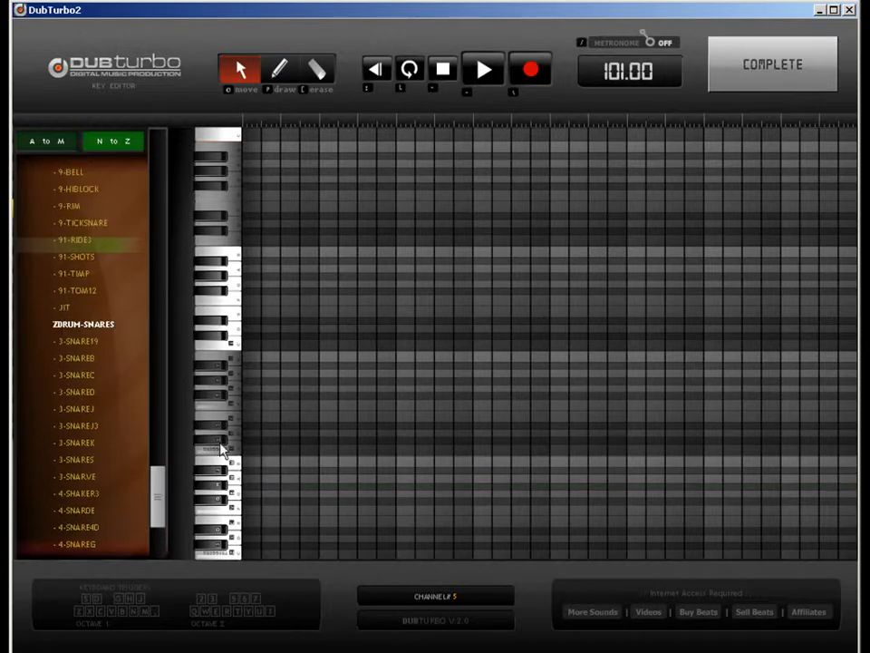
click(59, 412)
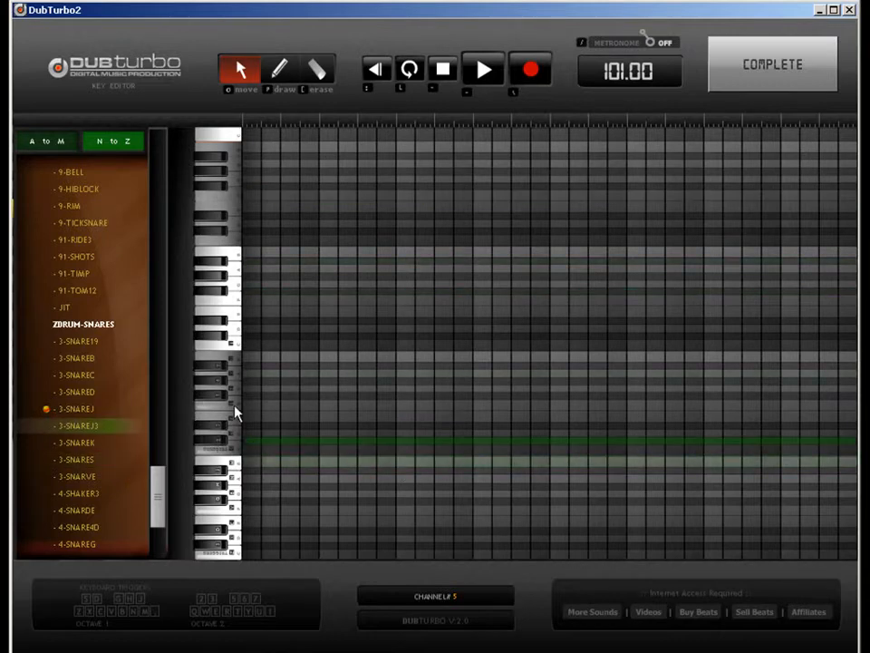
drag(157, 489, 159, 373)
click(88, 466)
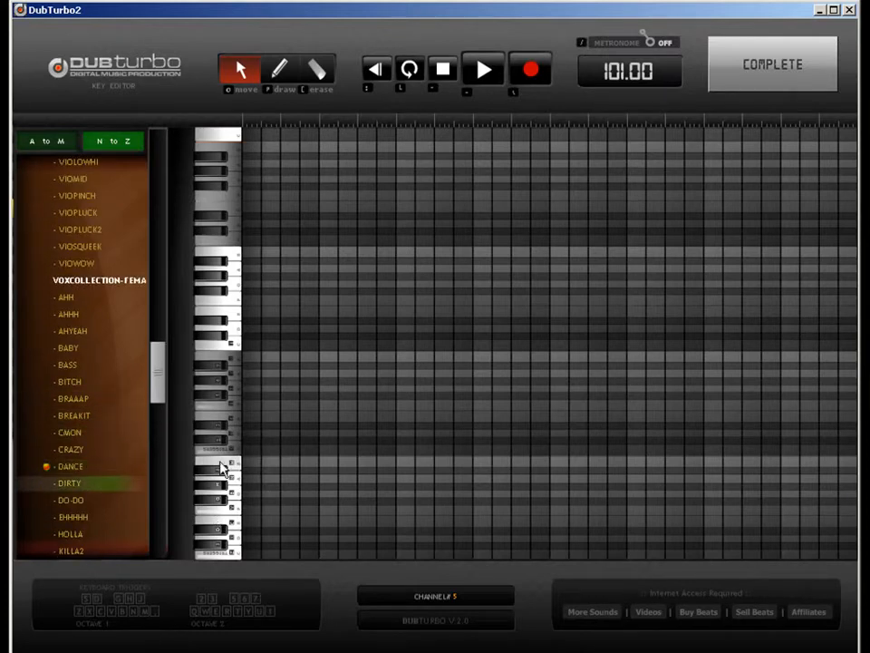
click(116, 416)
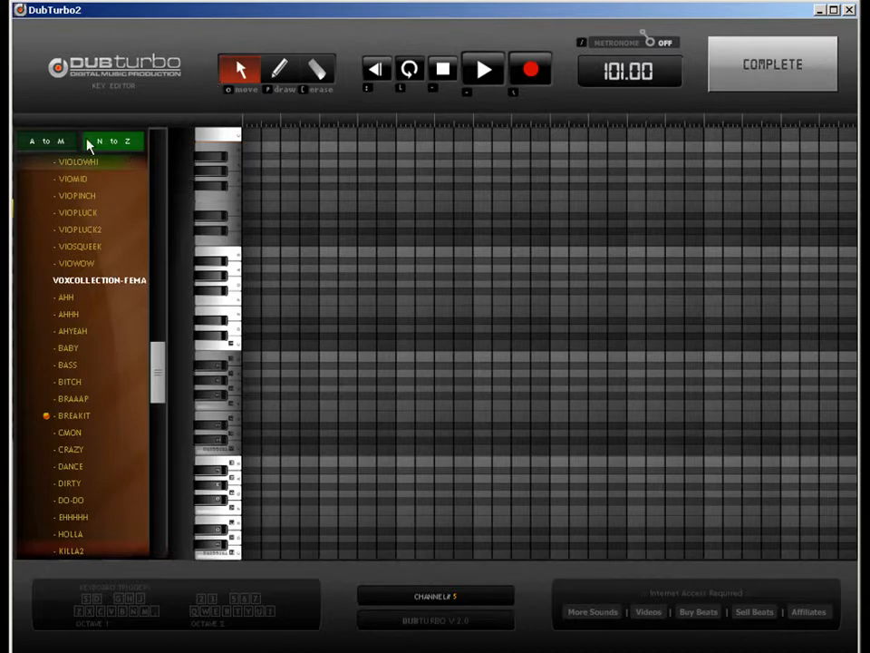
Assign the HORNSAGA HORN2 sound and draw octave 2 notes: C on steps 1, 11 and 17, D# on 13 and 15, D on 14.
click(42, 141)
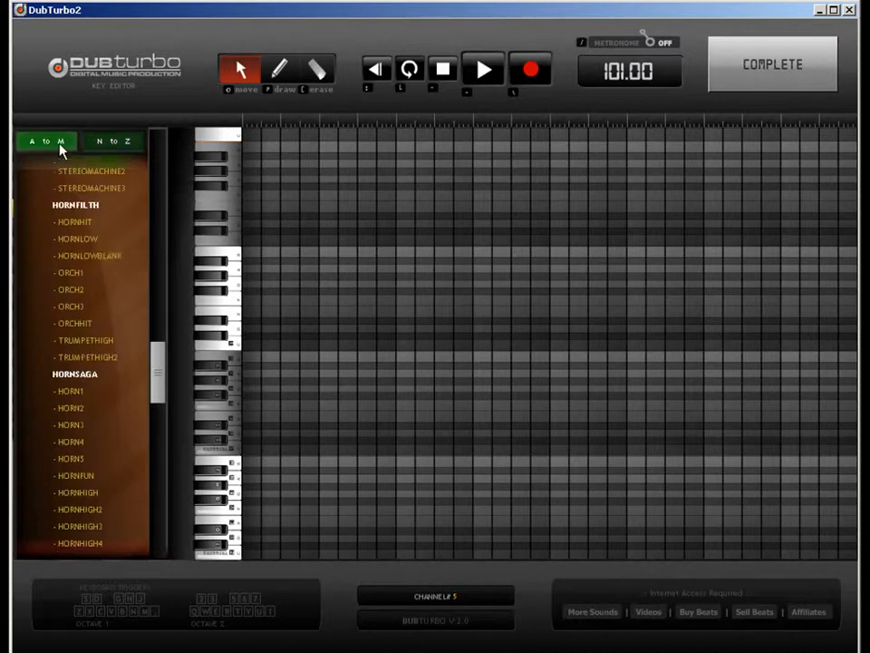
click(78, 409)
click(278, 70)
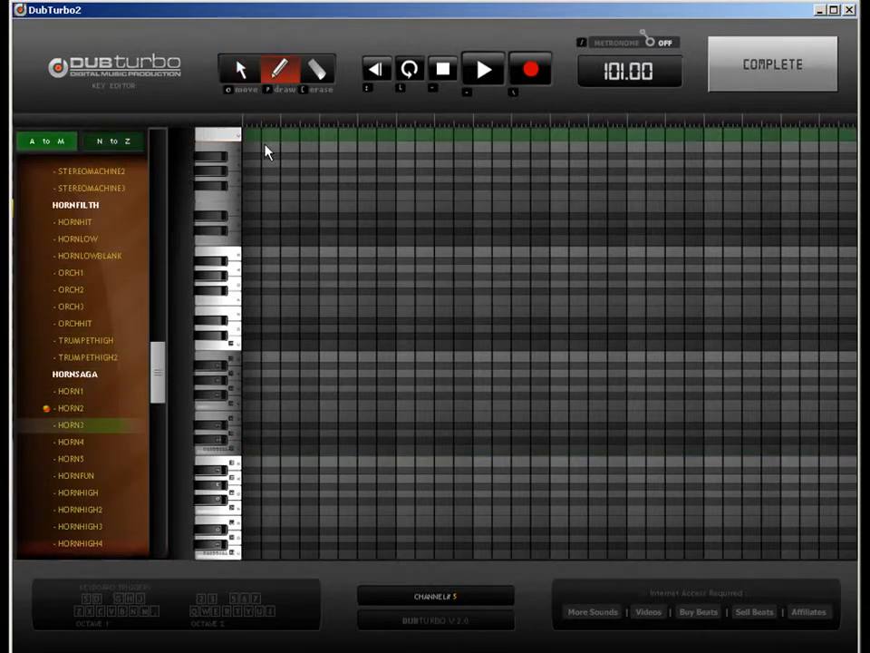
click(259, 451)
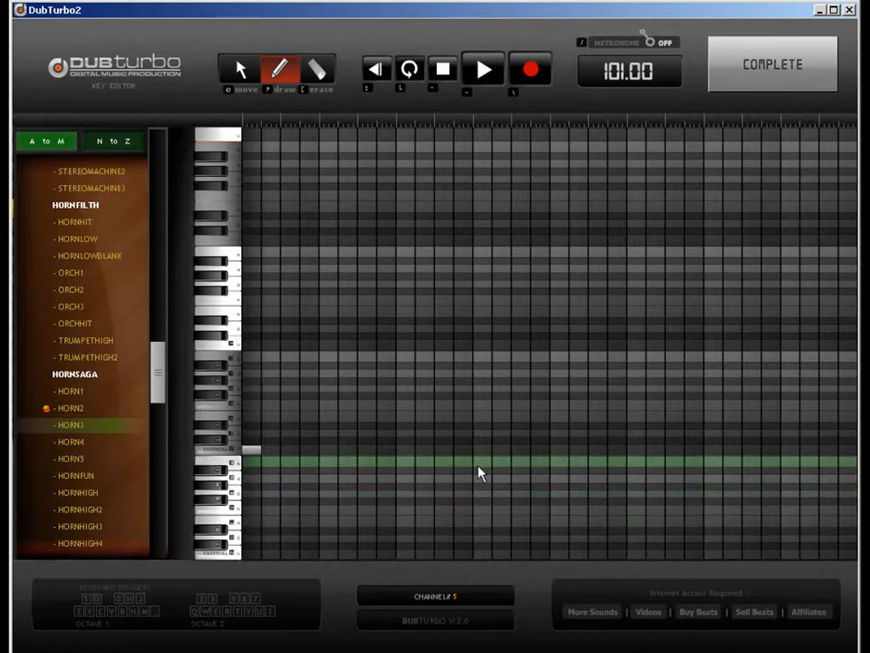
click(442, 452)
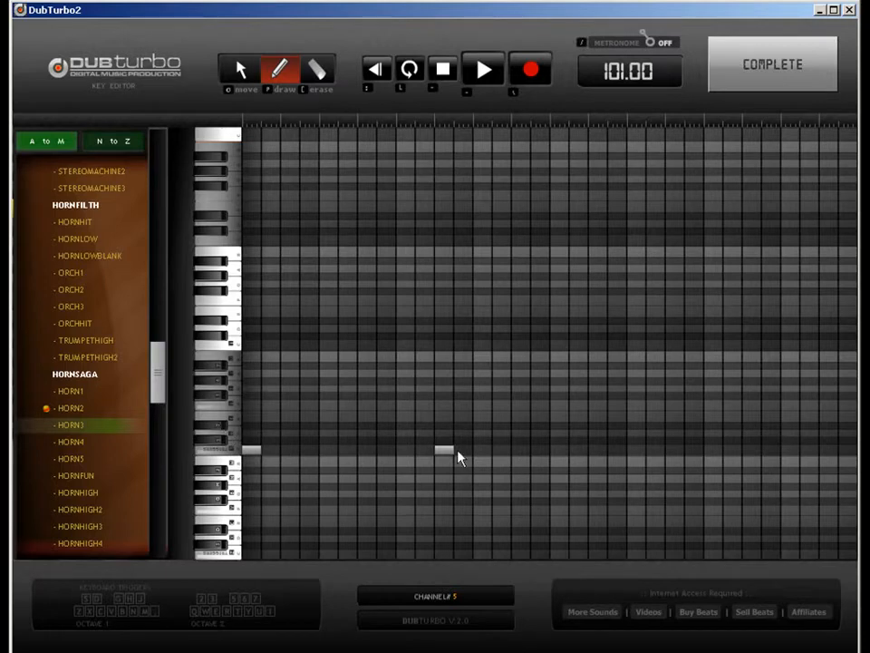
click(480, 427)
click(502, 433)
click(521, 426)
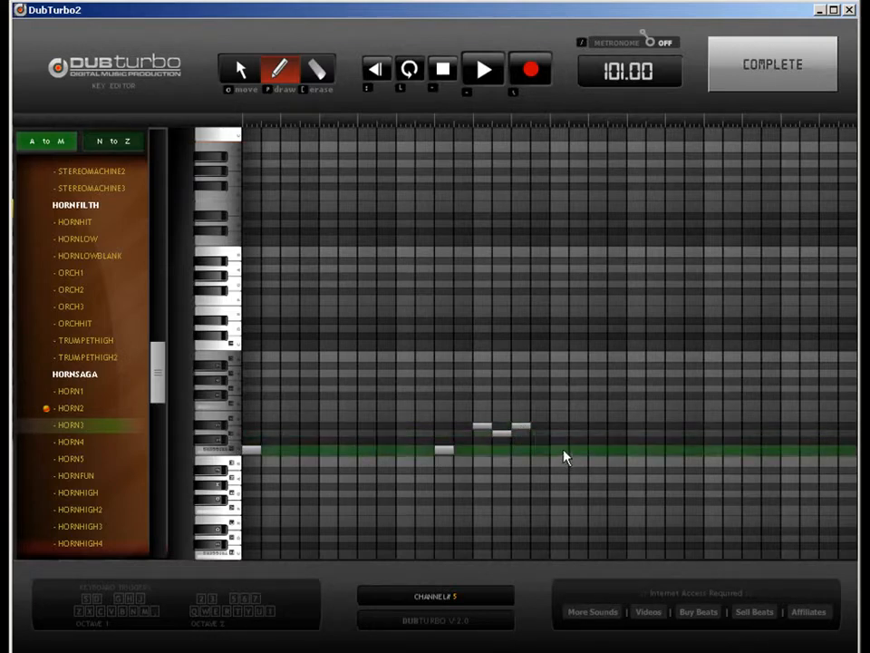
click(559, 450)
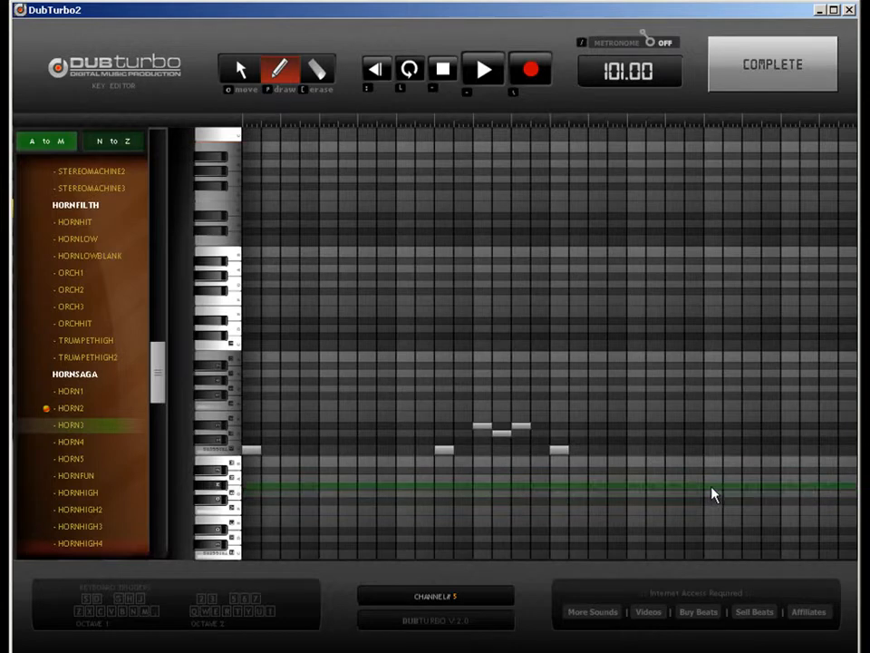
Draw octave 1 notes G# on step 21 and G on steps 23, 25, 26, 28, 29 and 31, and close the key editor.
click(639, 487)
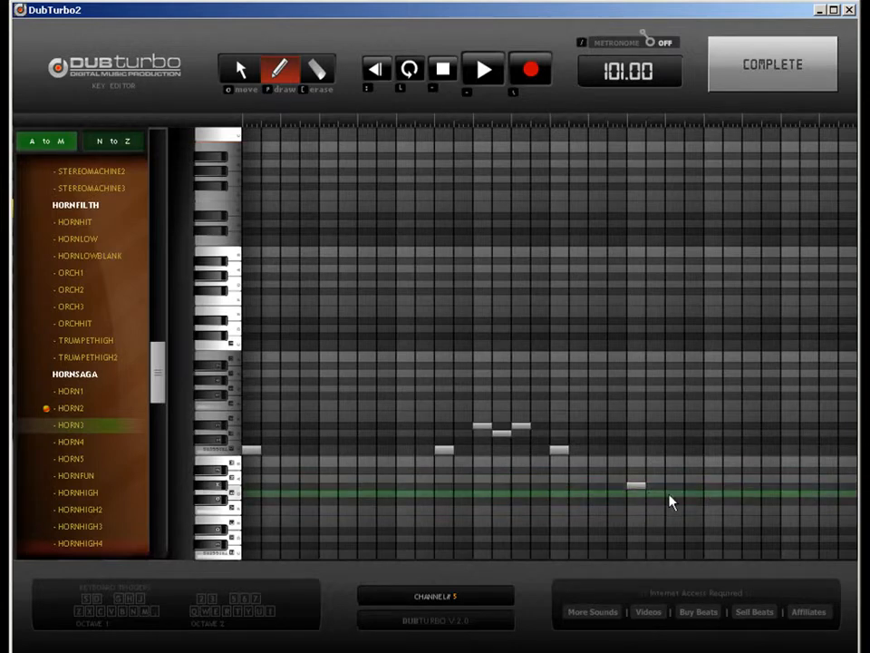
click(672, 496)
click(752, 497)
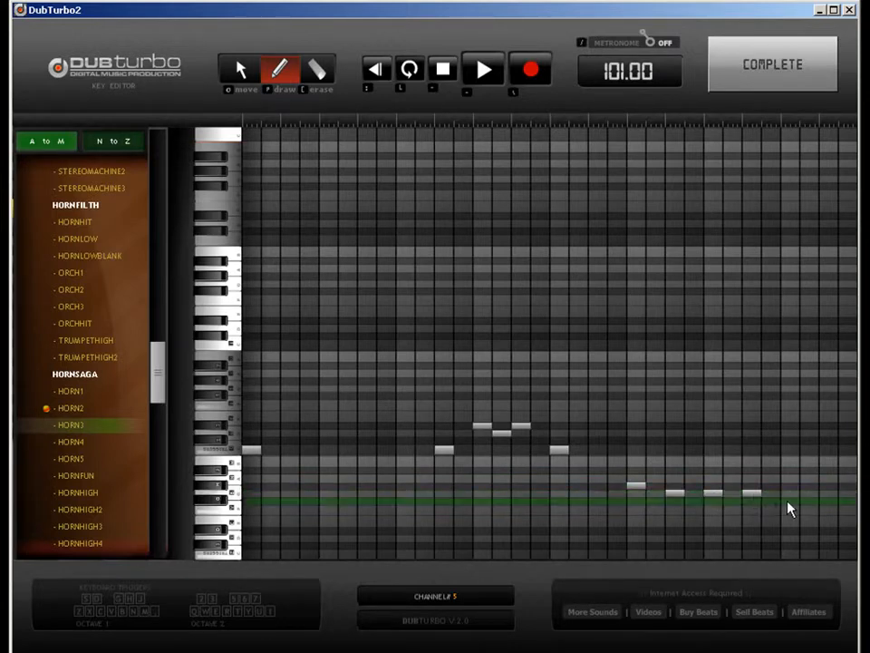
click(791, 497)
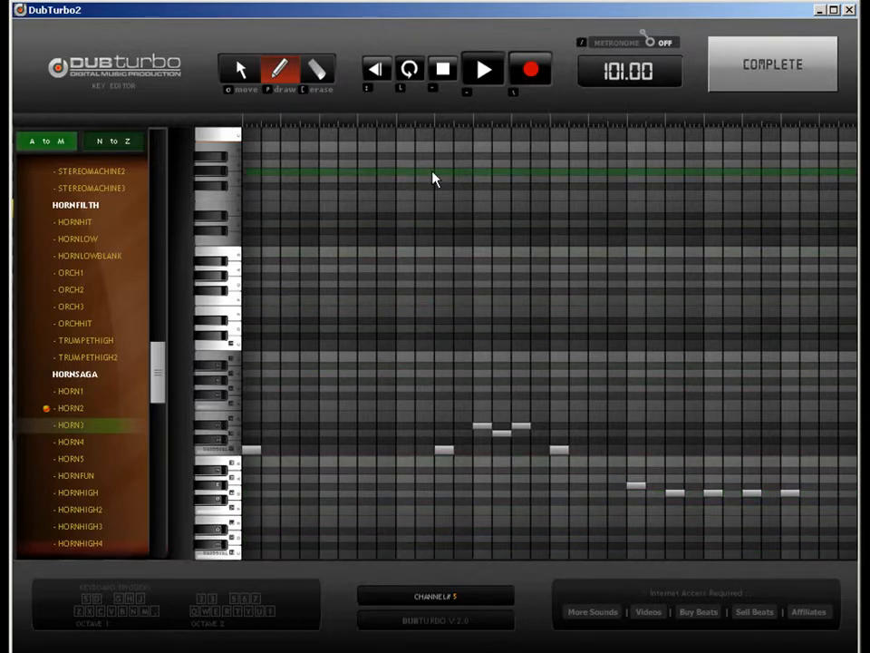
click(243, 73)
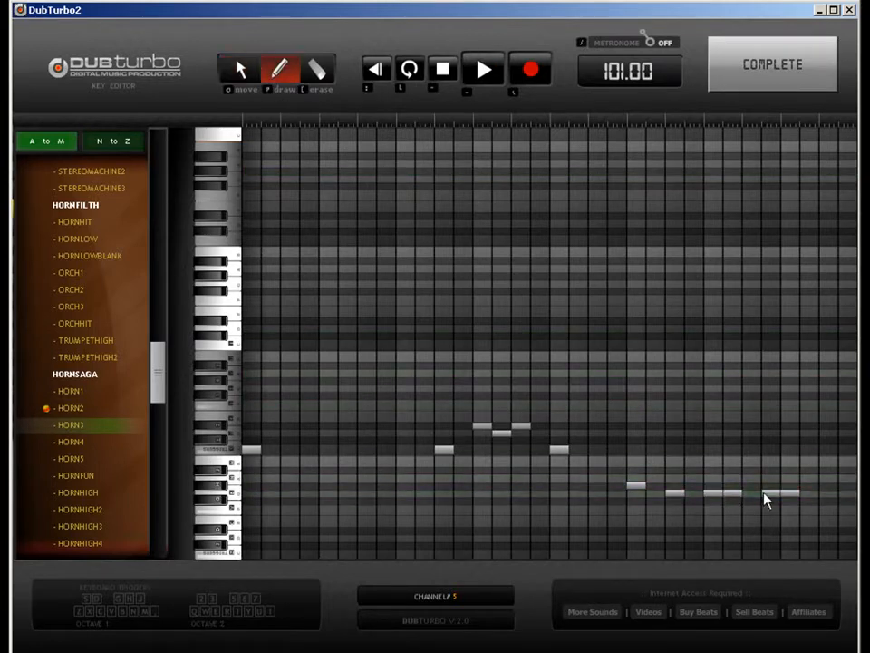
click(821, 493)
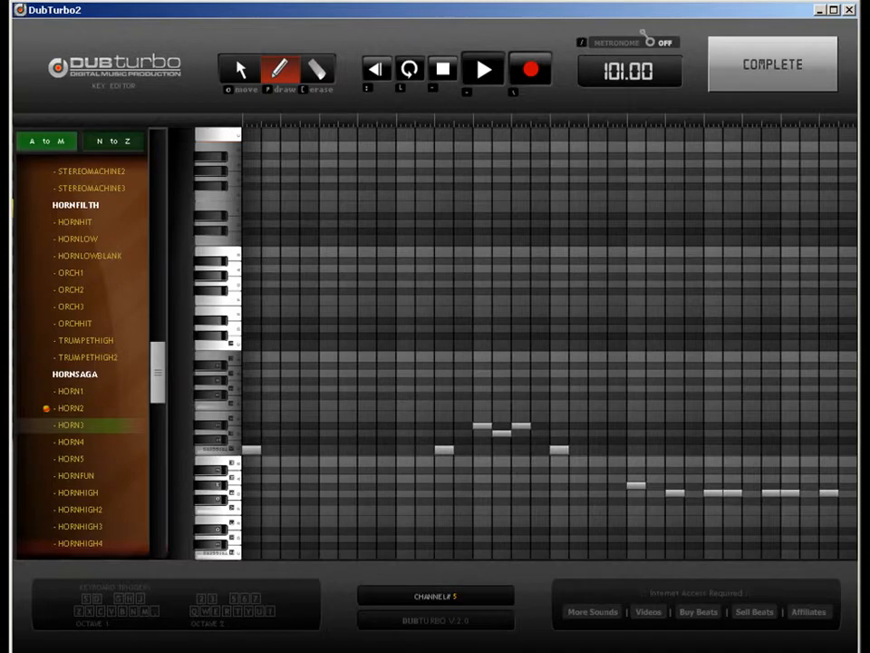
click(787, 89)
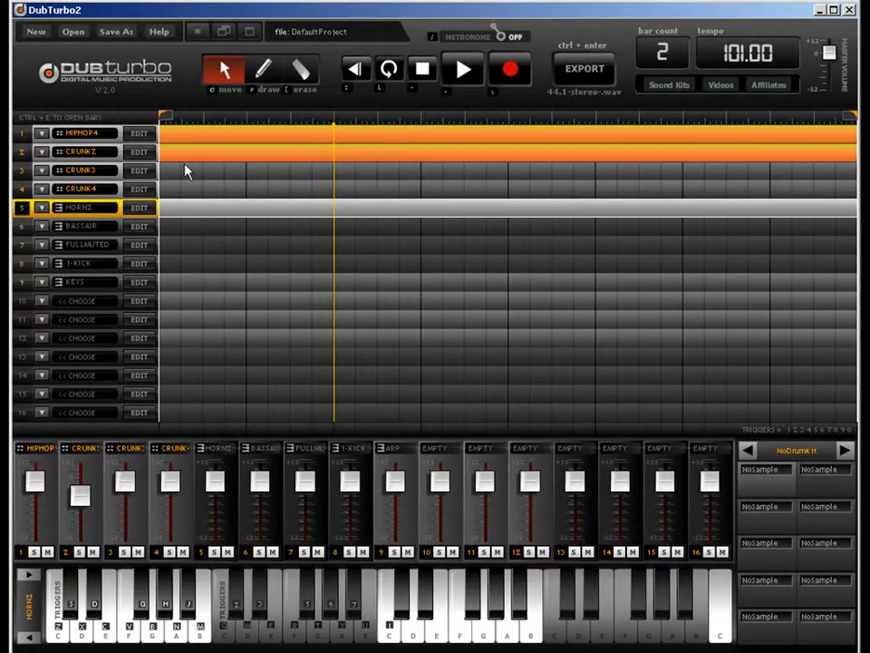
Try the HORNSAGA sounds HORN3, HORN4 and HORN5 on track 5, assign HORNFUN and close the key editor.
double_click(173, 212)
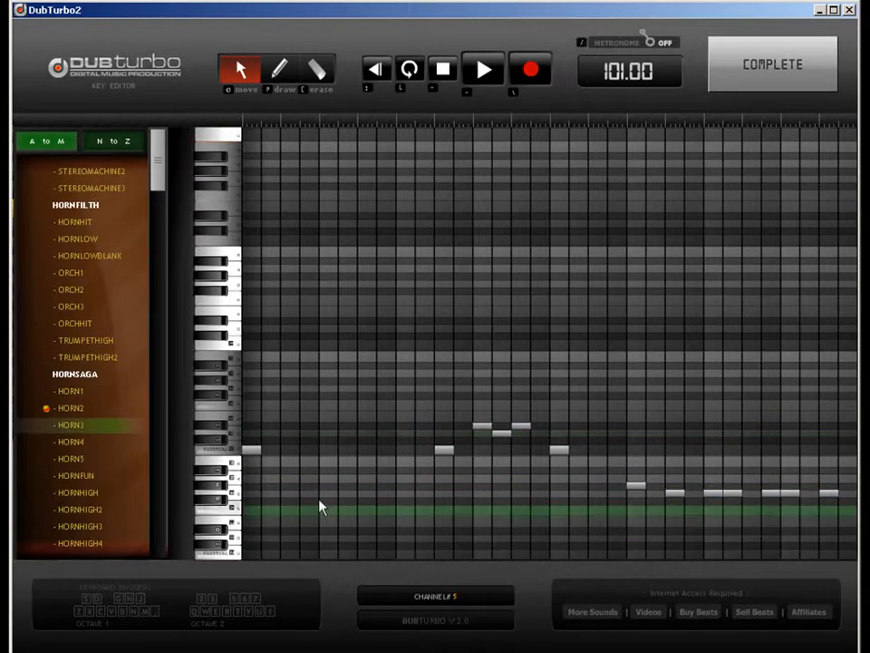
click(78, 426)
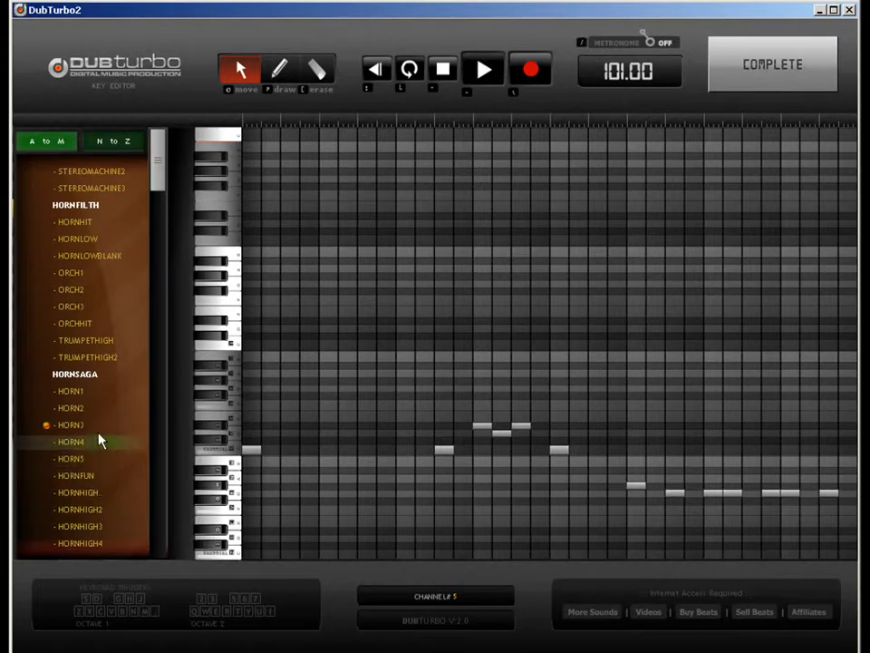
click(90, 447)
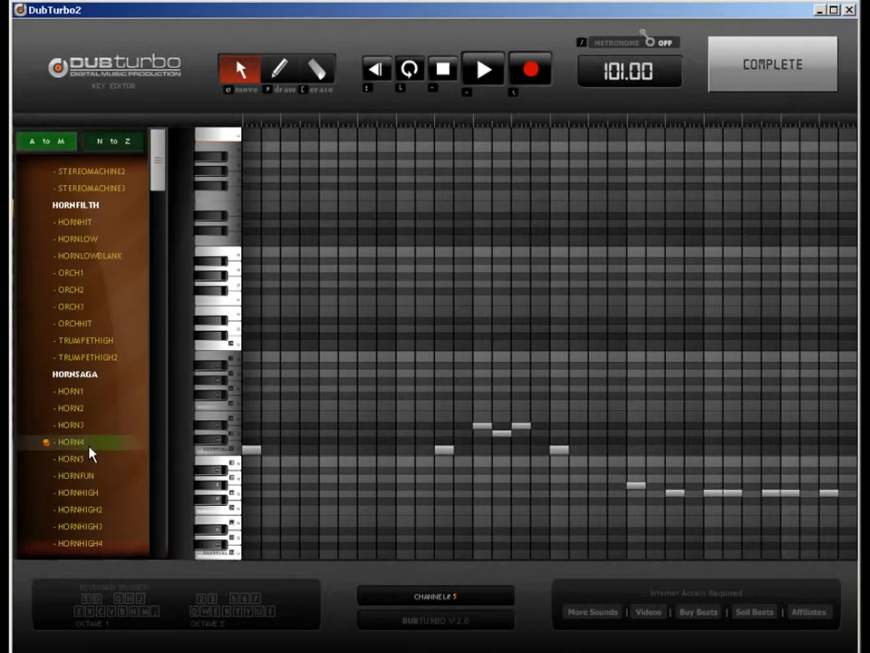
click(80, 459)
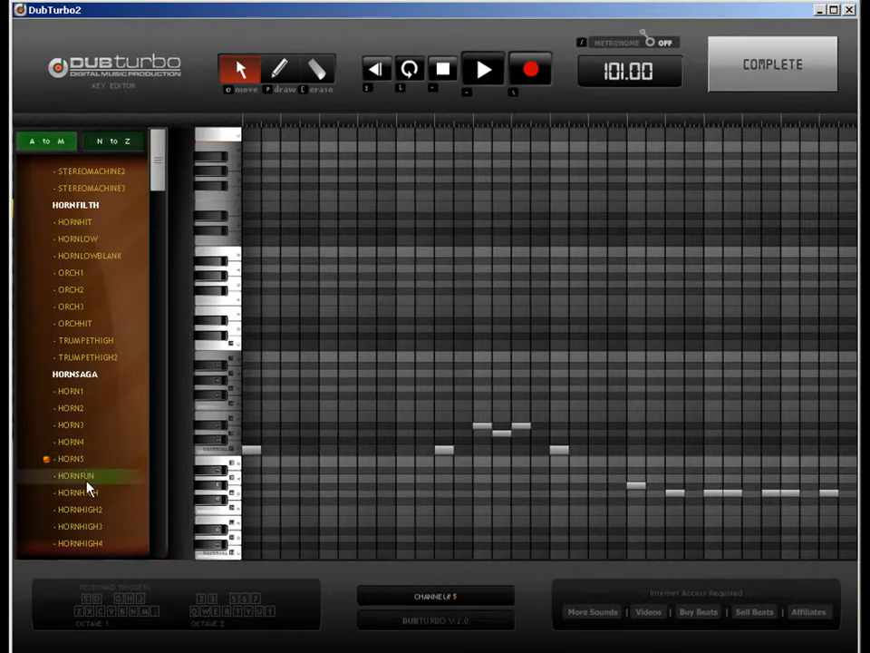
click(87, 482)
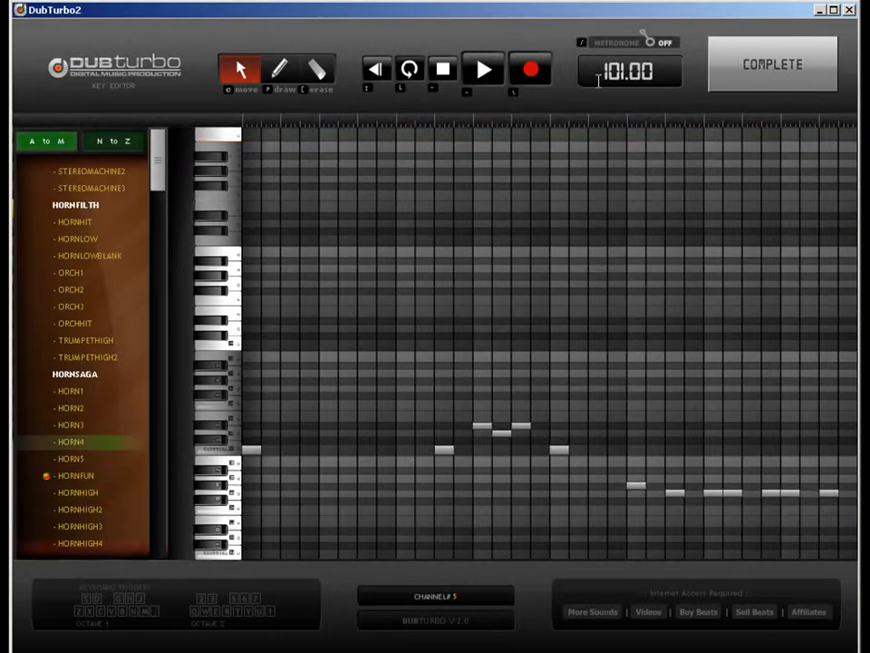
click(732, 76)
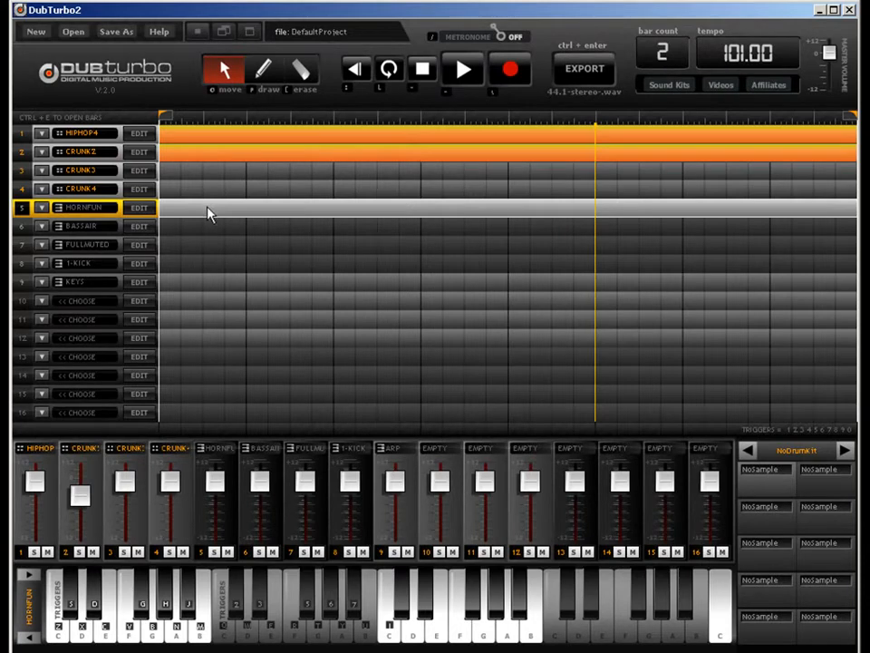
Copy the HORNFUN clip from track 5 onto track 6 and open the copy in the key editor.
click(208, 232)
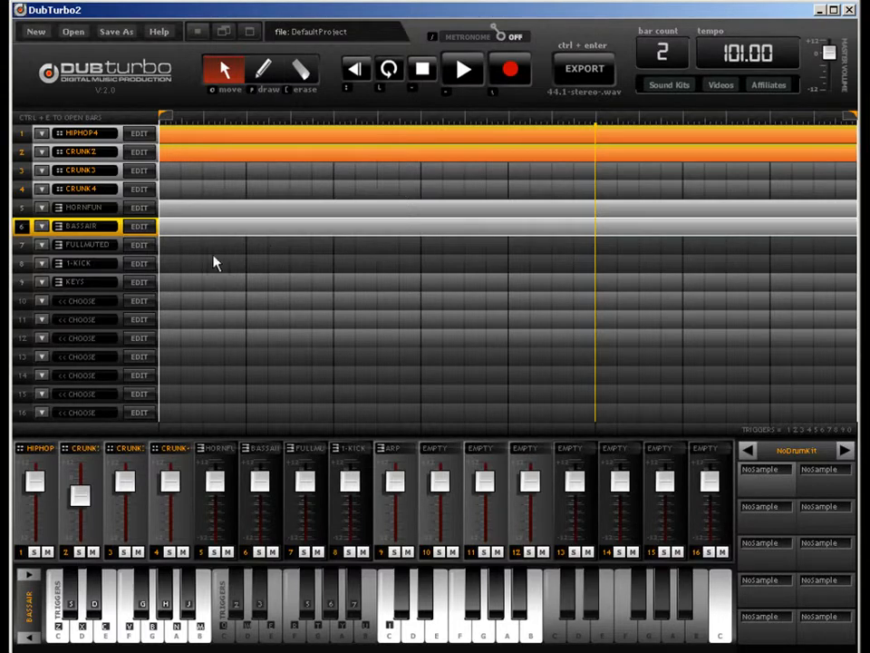
key(ctrl+e)
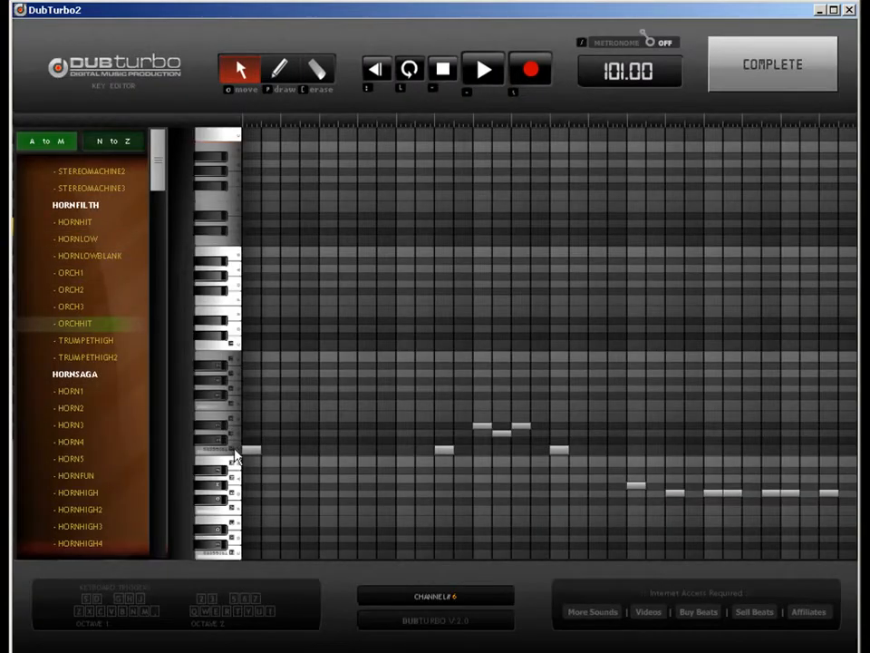
mouse_move(158, 175)
mouse_down()
mouse_move(159, 223)
mouse_move(160, 185)
mouse_up()
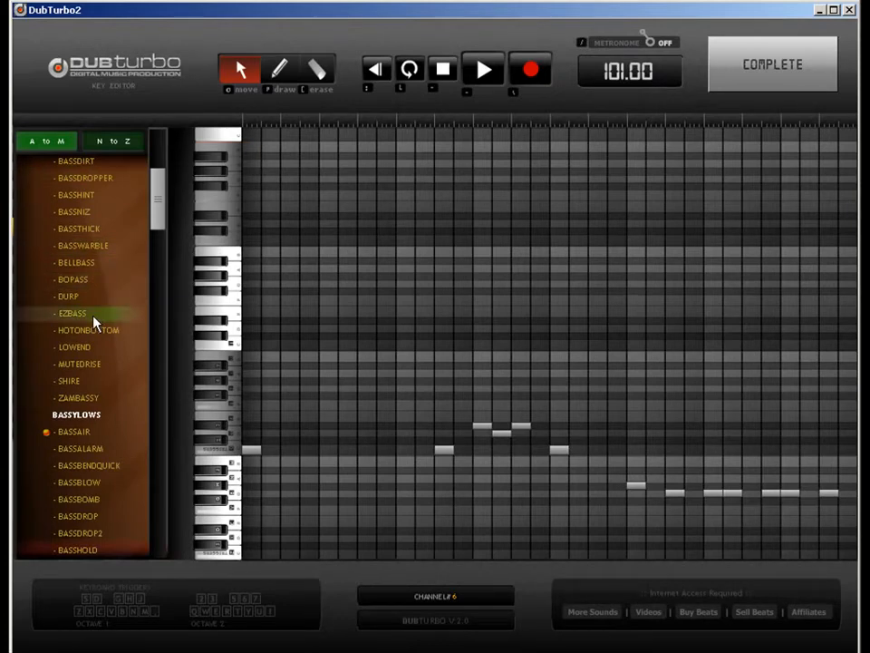
Erase track 6's octave 2 notes D on step 14 and D# on 15, and octave 1 G on steps 23, 26, 28, 29 and 31.
click(317, 70)
click(504, 434)
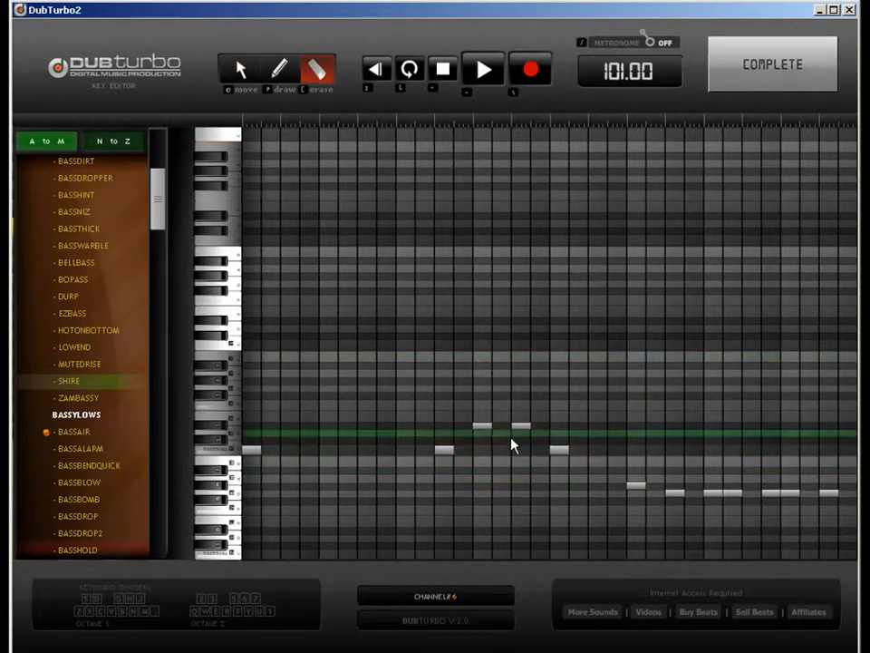
click(520, 425)
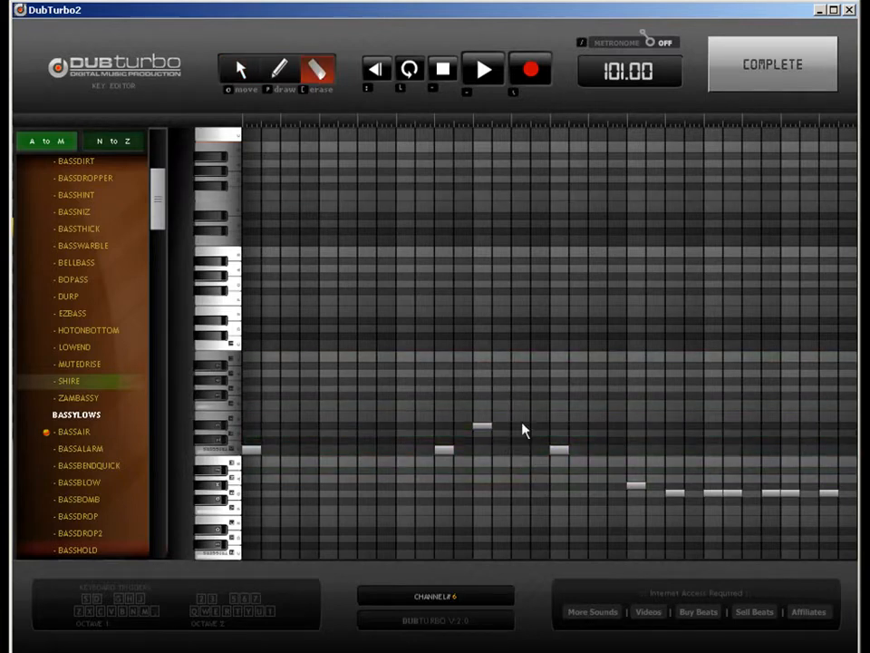
click(676, 493)
click(734, 494)
click(792, 495)
click(773, 494)
click(828, 494)
Try the BASSYLOWS sounds BASSALARM, BASSBLOW and BASSDROP on track 6.
click(26, 450)
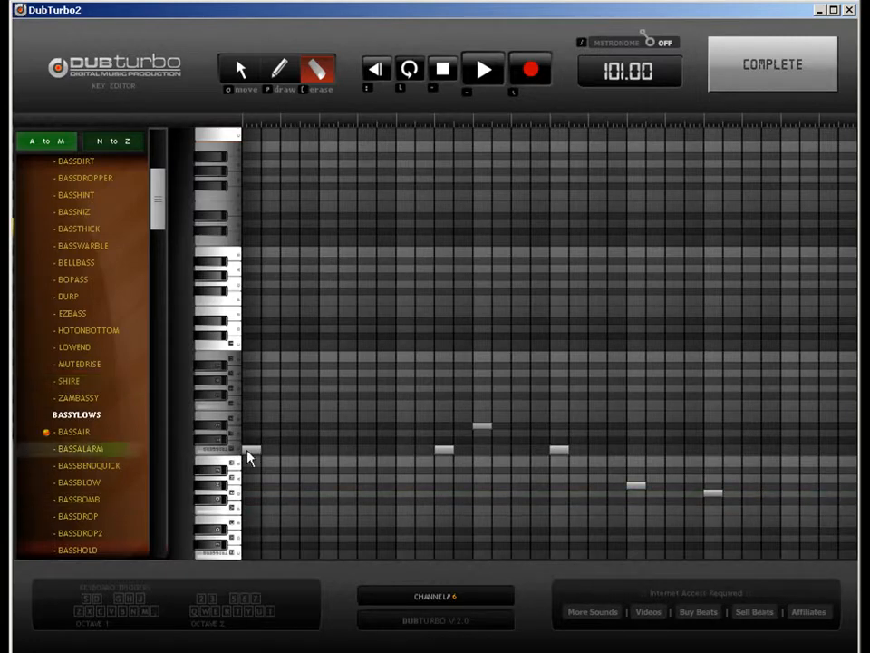
click(56, 452)
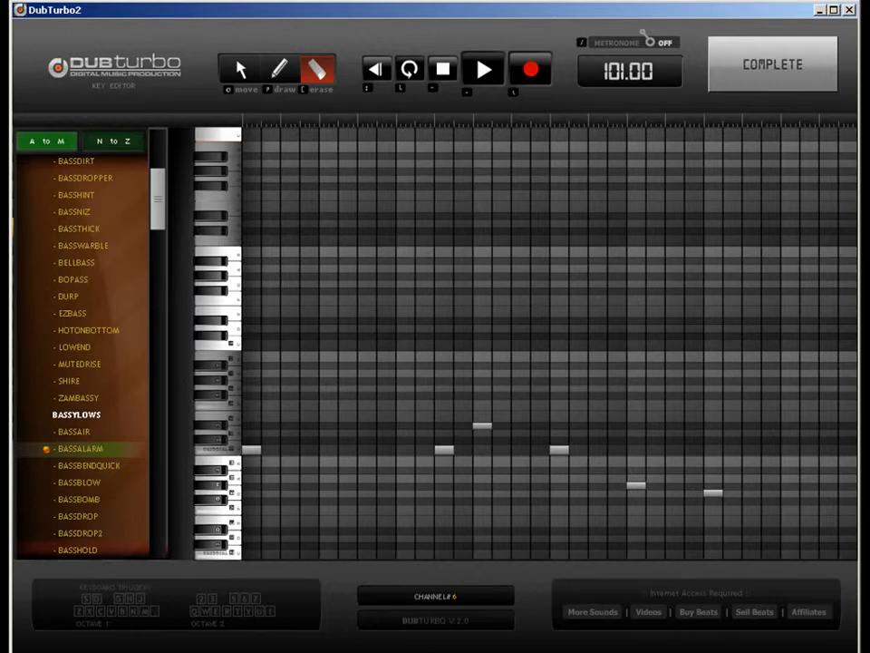
click(70, 486)
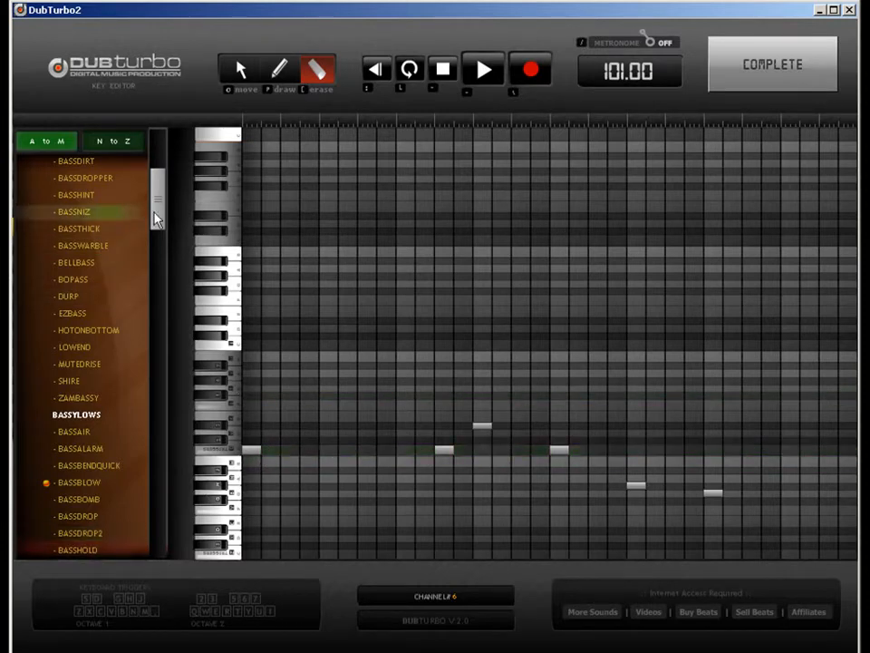
drag(158, 209, 160, 222)
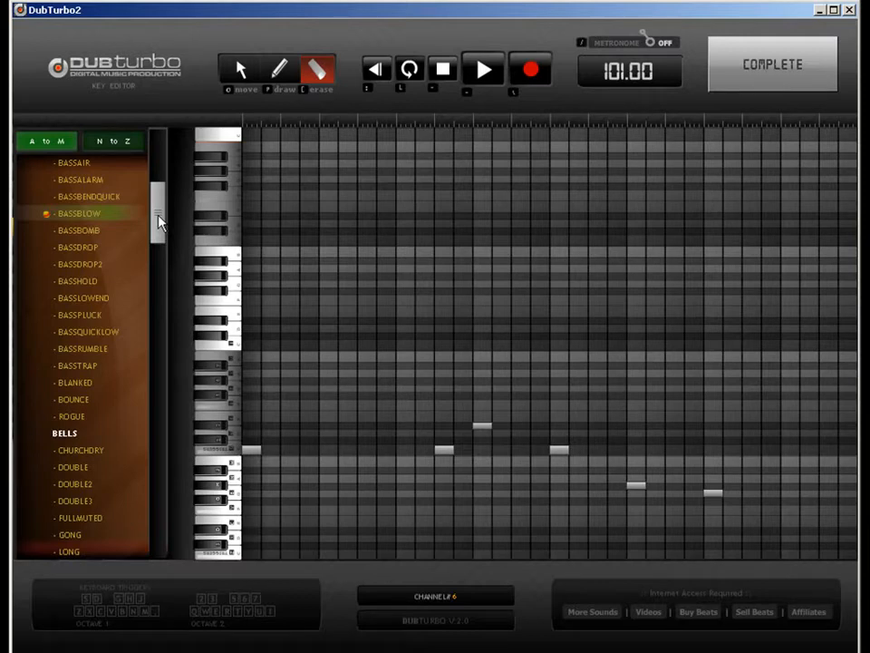
drag(159, 223, 156, 226)
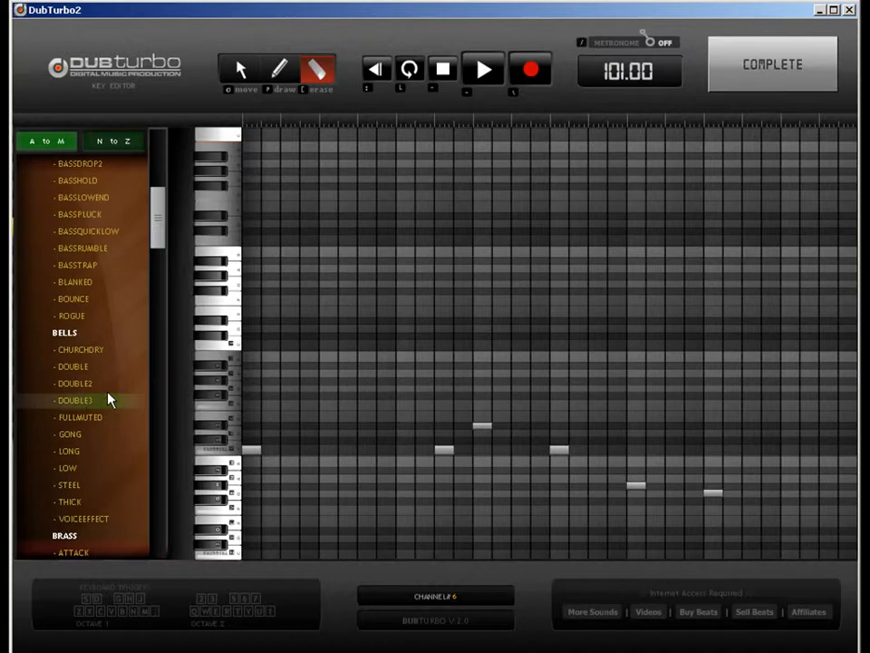
scroll(112, 315, up, 7)
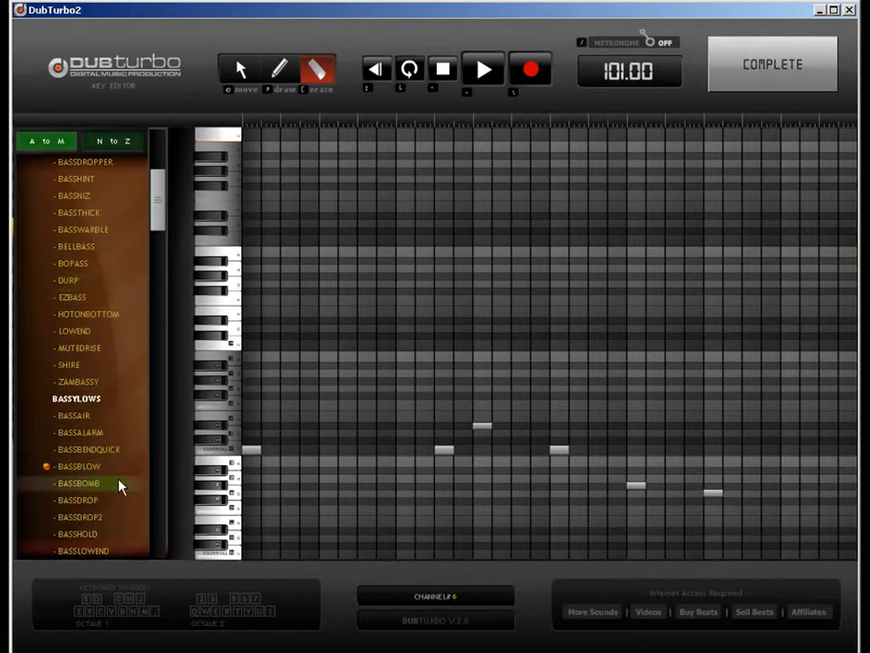
click(91, 501)
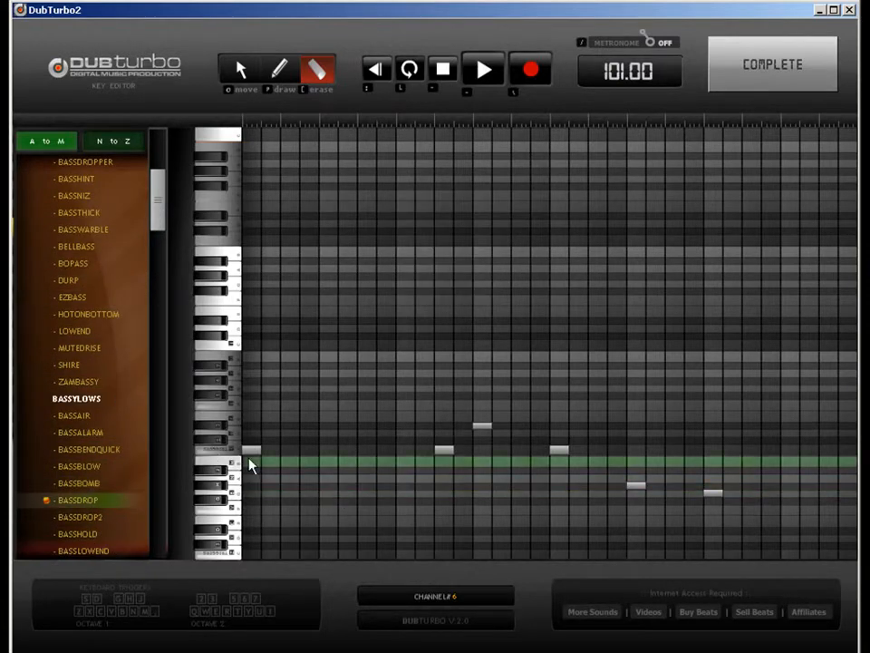
Assign the BASSMADNESS LOWEND sound to track 6, close the key editor and lower track 6's volume.
scroll(85, 391, up, 1)
click(85, 382)
key(q)
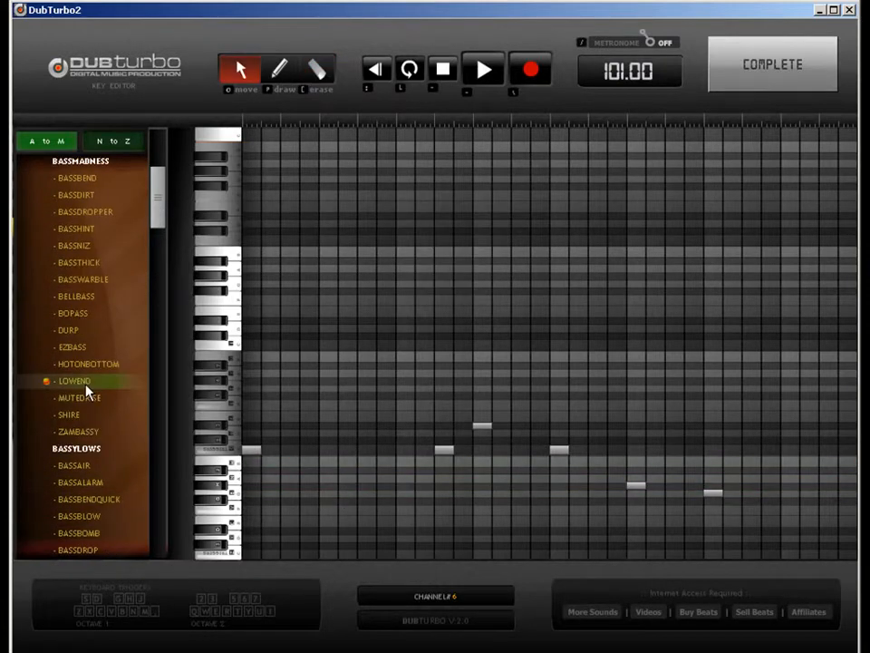
click(766, 80)
drag(208, 481, 260, 508)
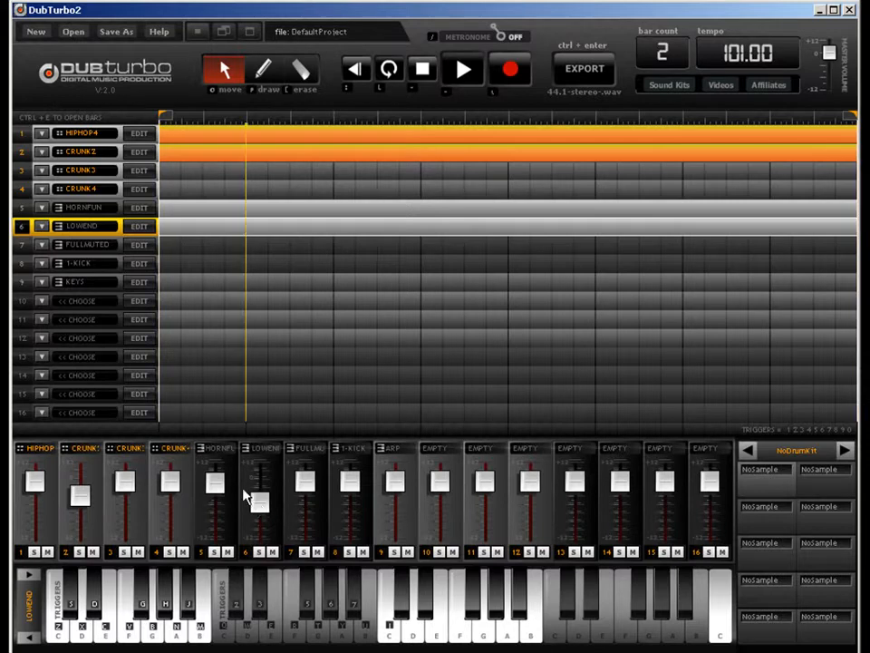
Draw a clip across both bars of the FULLMUTED track (track 7) and open it in the key editor.
click(264, 73)
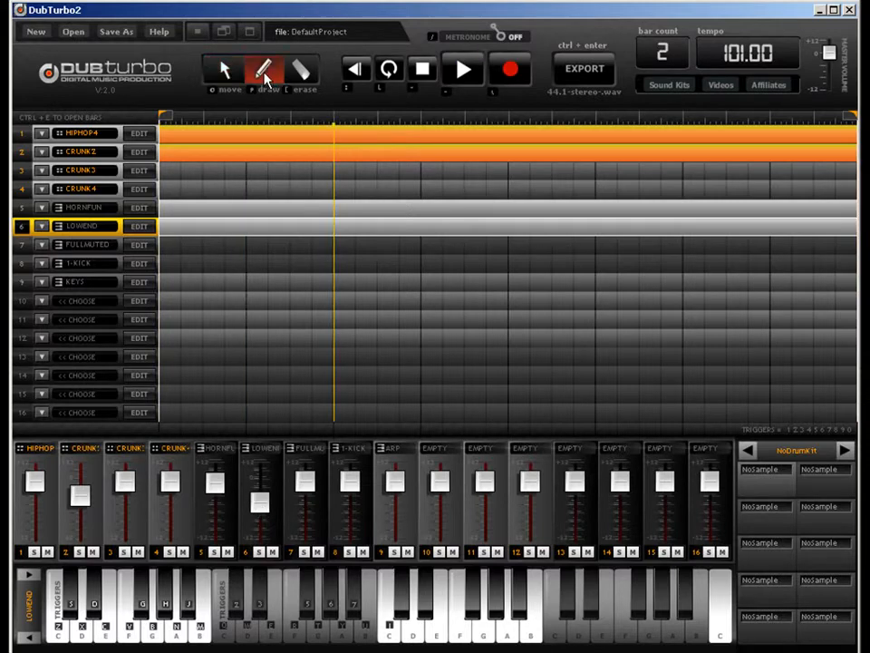
drag(179, 249, 512, 247)
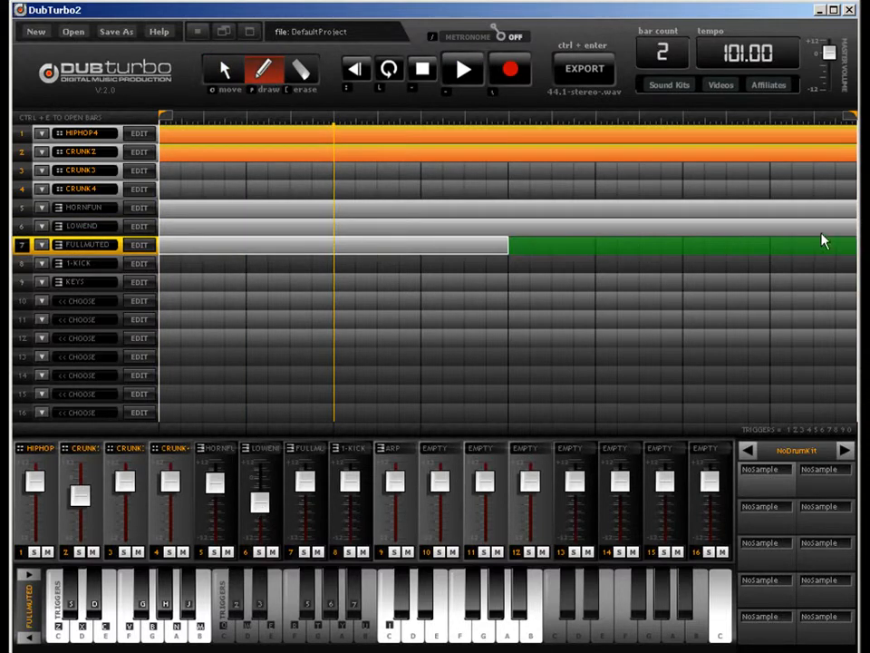
drag(823, 241, 852, 243)
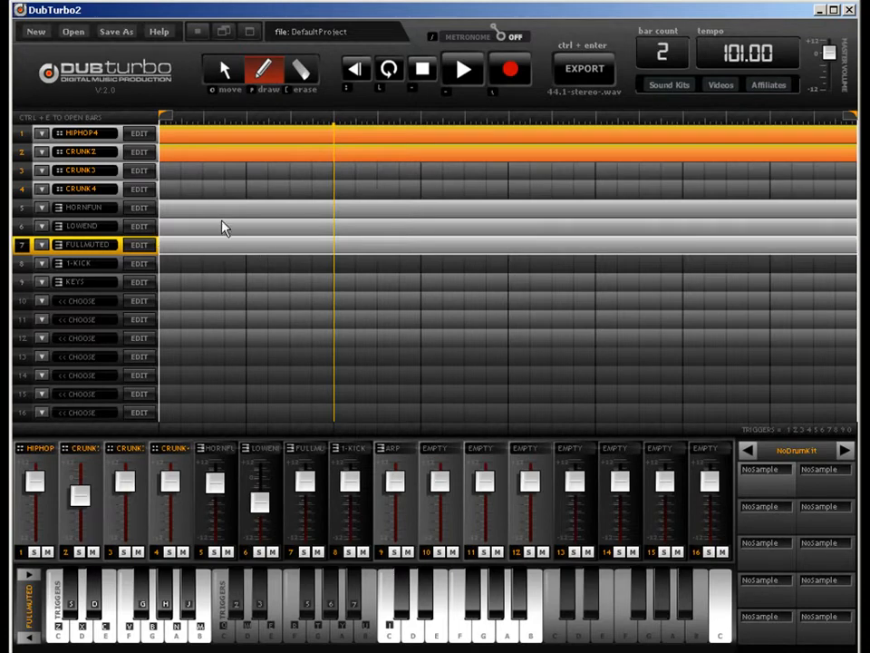
click(143, 245)
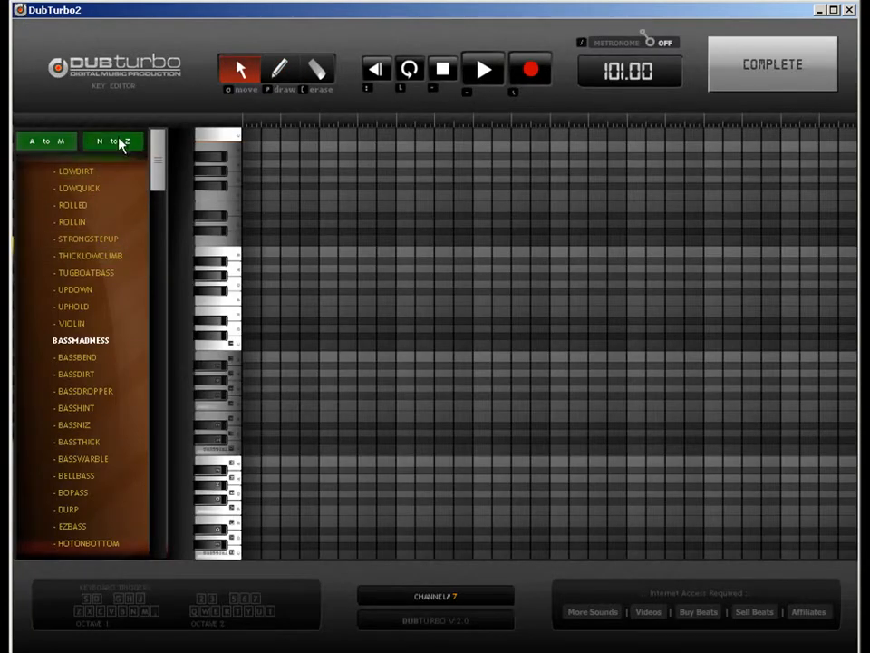
Try the TRUMPHIT and WAHWAH2 sounds on track 7 and assign VIOLATINA.
click(138, 147)
drag(158, 163, 158, 328)
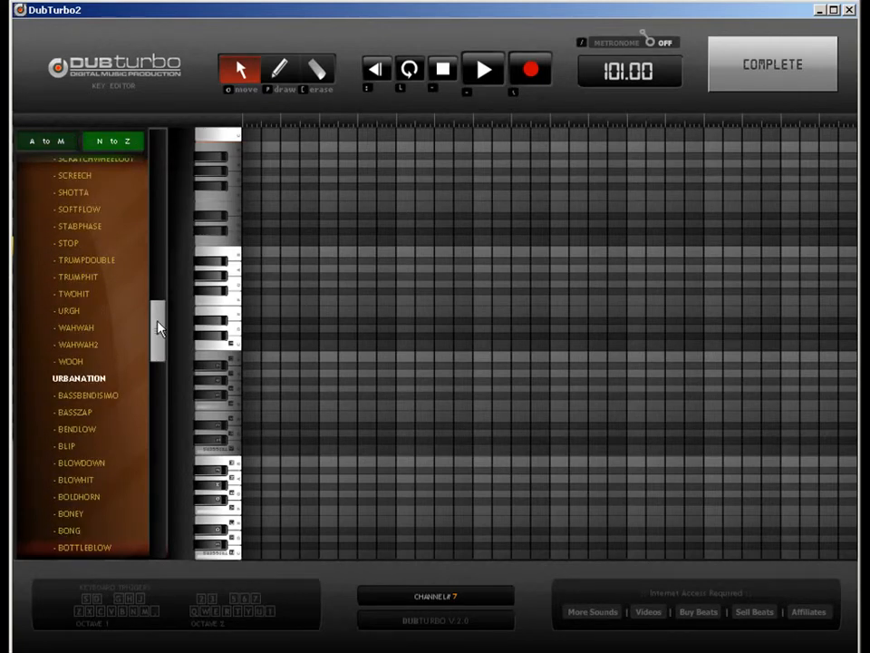
click(89, 278)
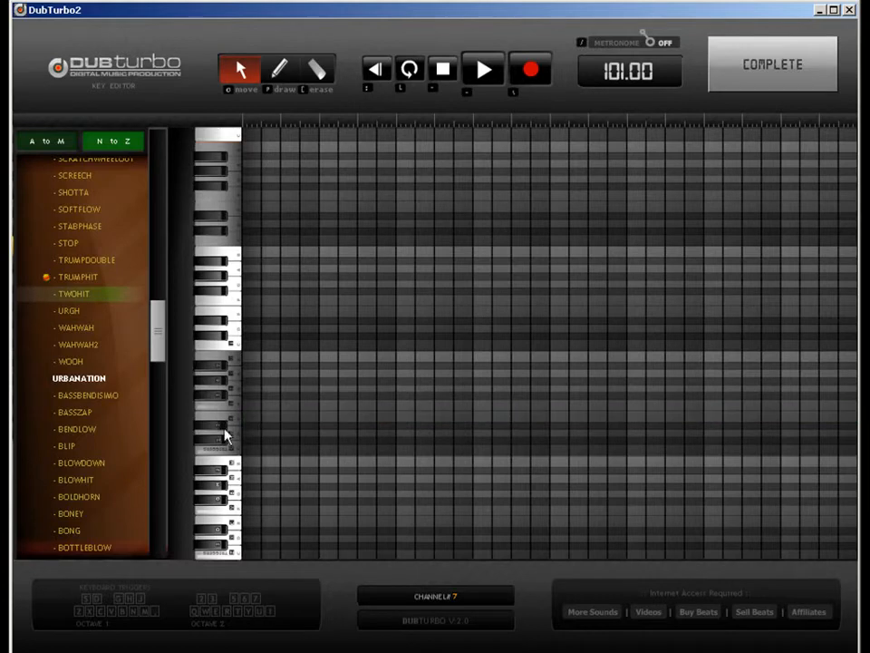
click(116, 346)
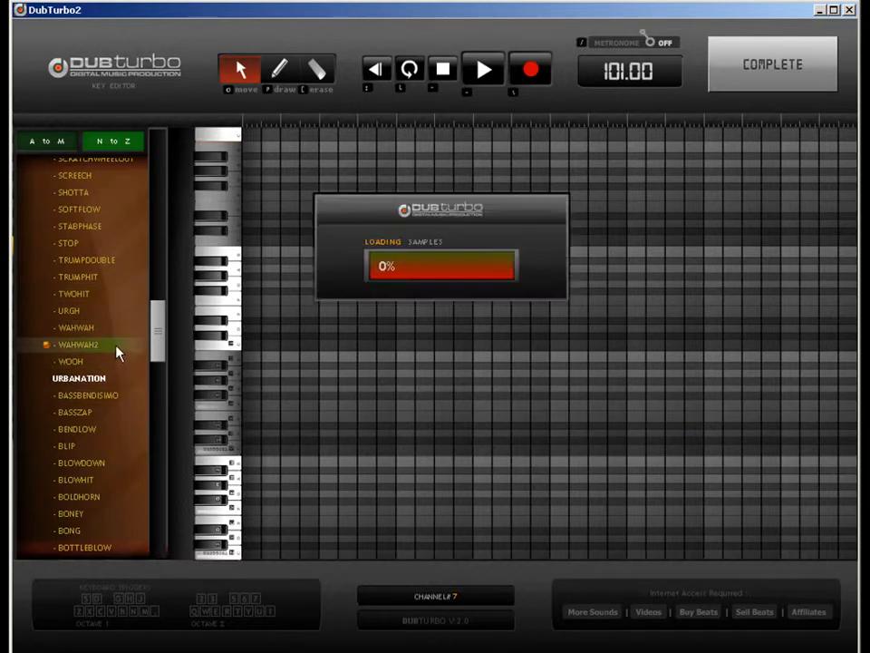
click(90, 432)
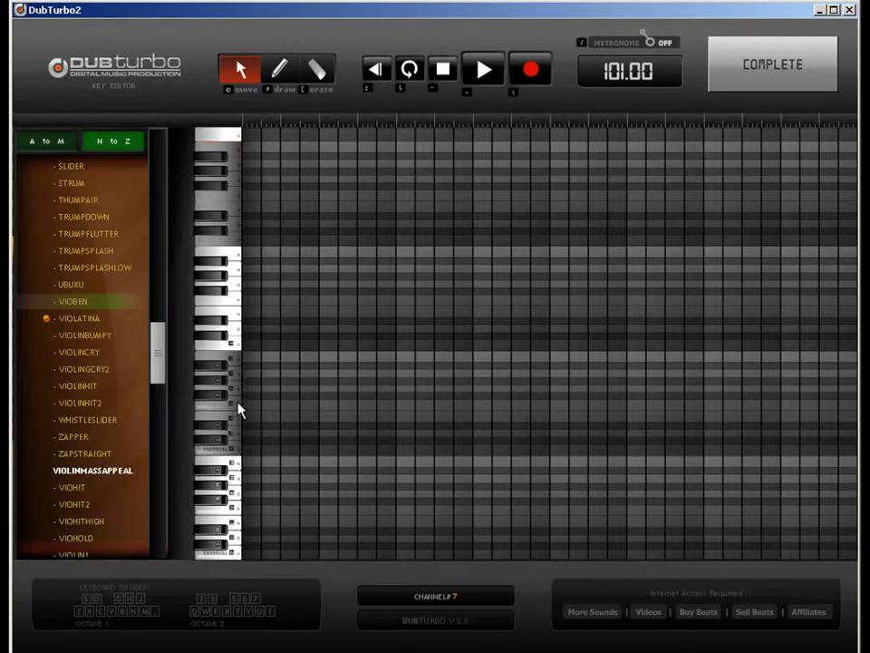
Draw octave 2 notes on track 7: G# on steps 11 and 15, G on steps 13 and 17.
key(p)
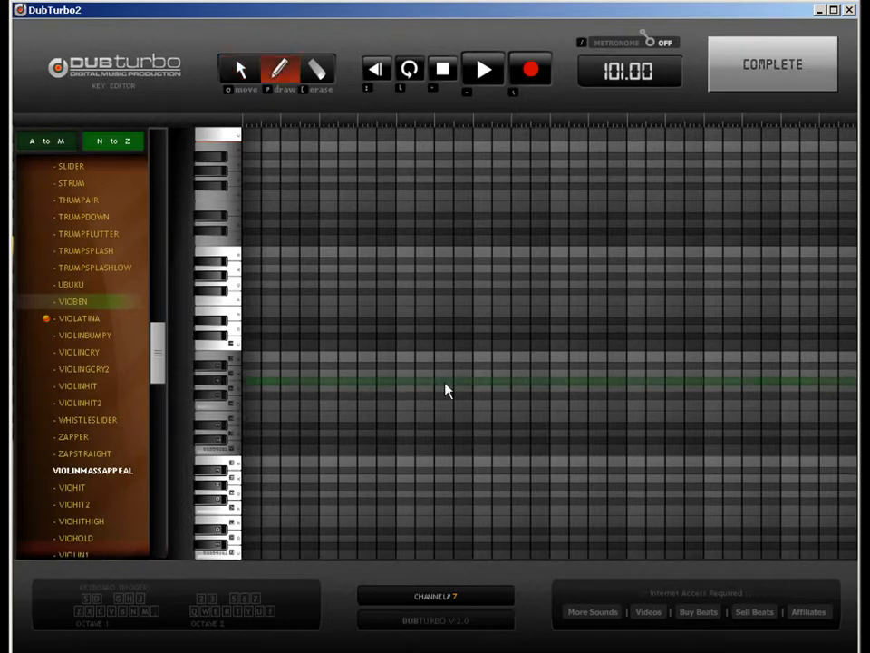
click(445, 384)
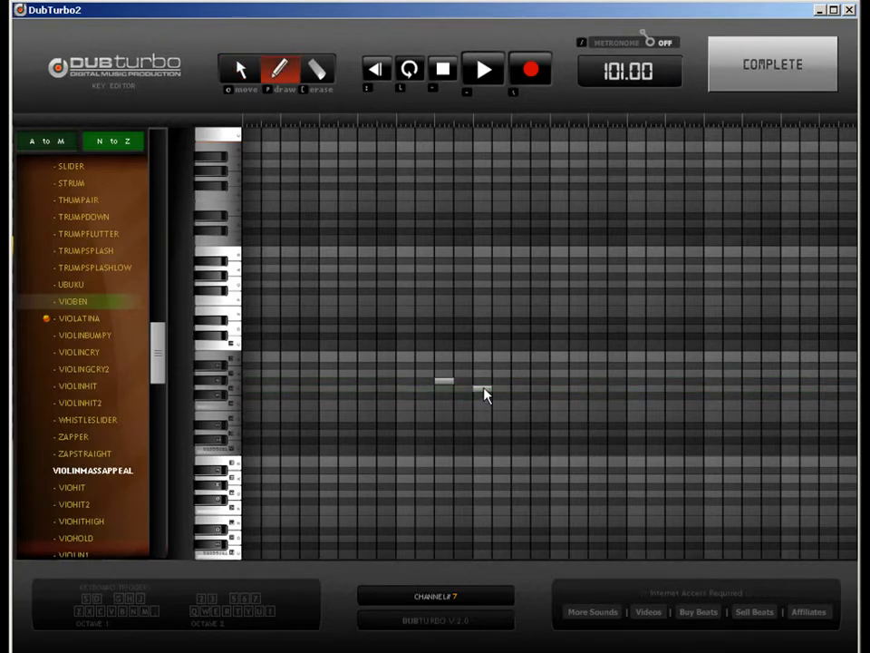
click(483, 388)
click(522, 382)
click(560, 389)
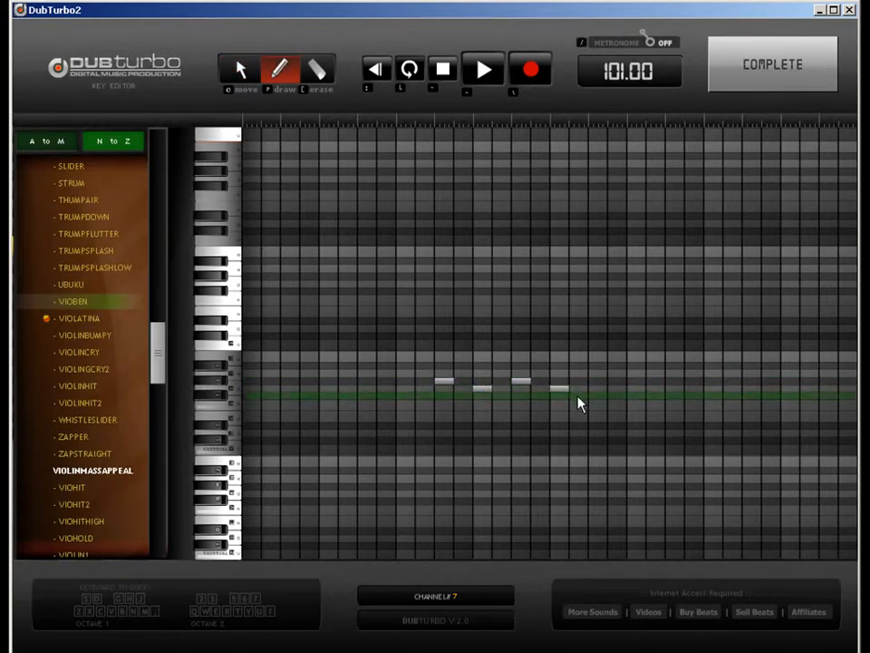
Draw octave 2 notes on track 7: F on steps 20 and 21, D# on 25, D on 27, and C on 29 and 31.
click(635, 406)
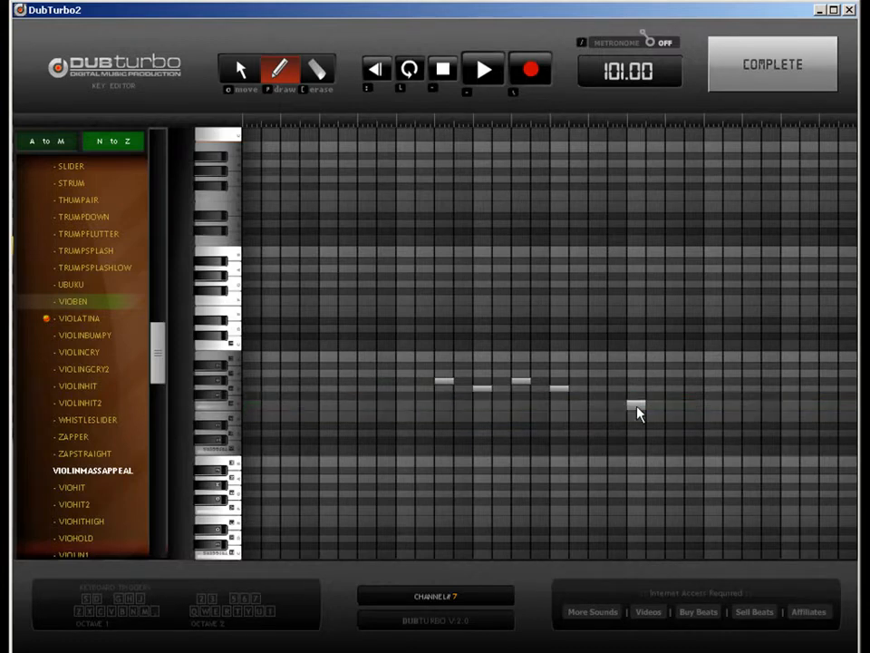
click(713, 427)
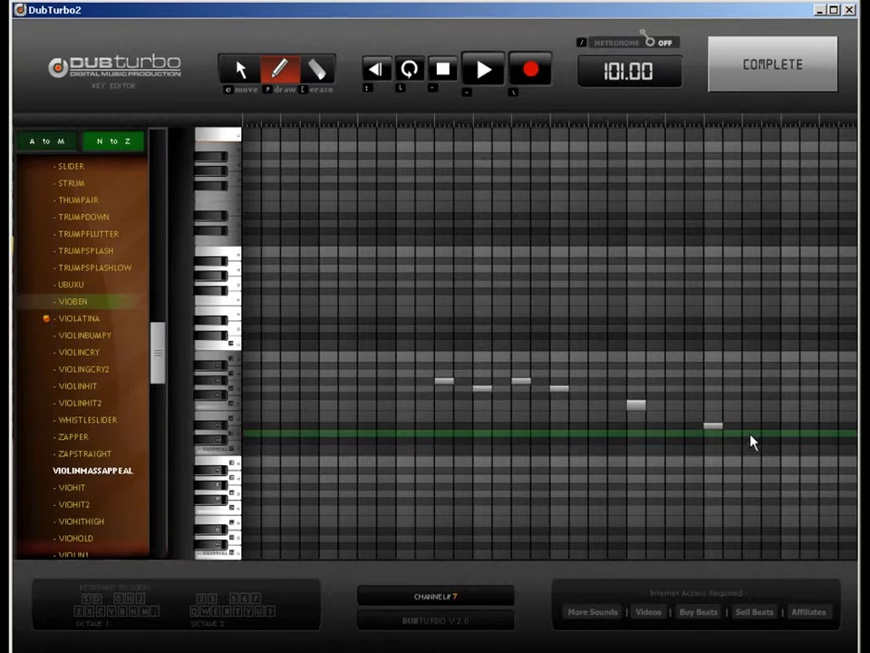
click(752, 433)
click(790, 450)
click(828, 450)
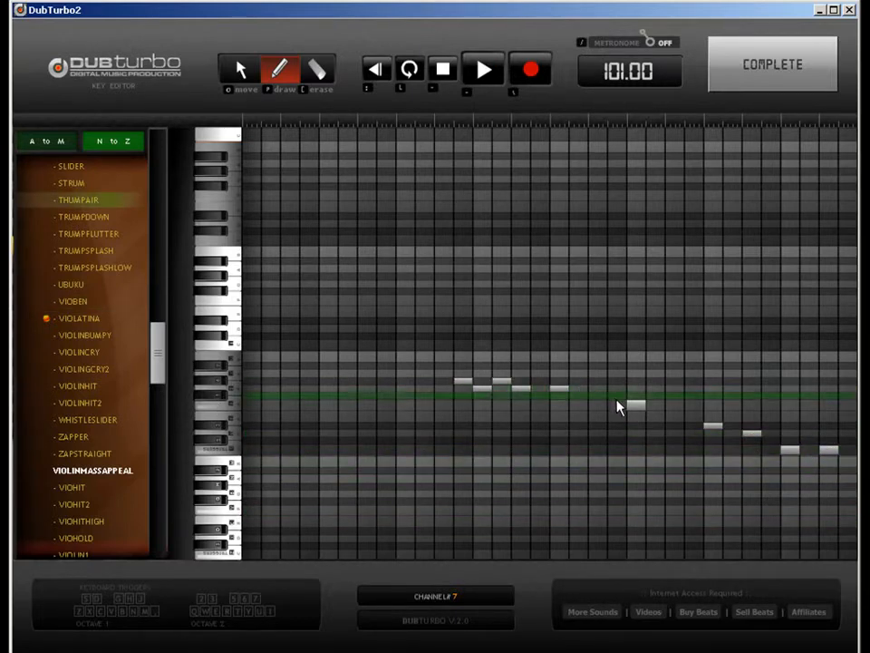
click(617, 406)
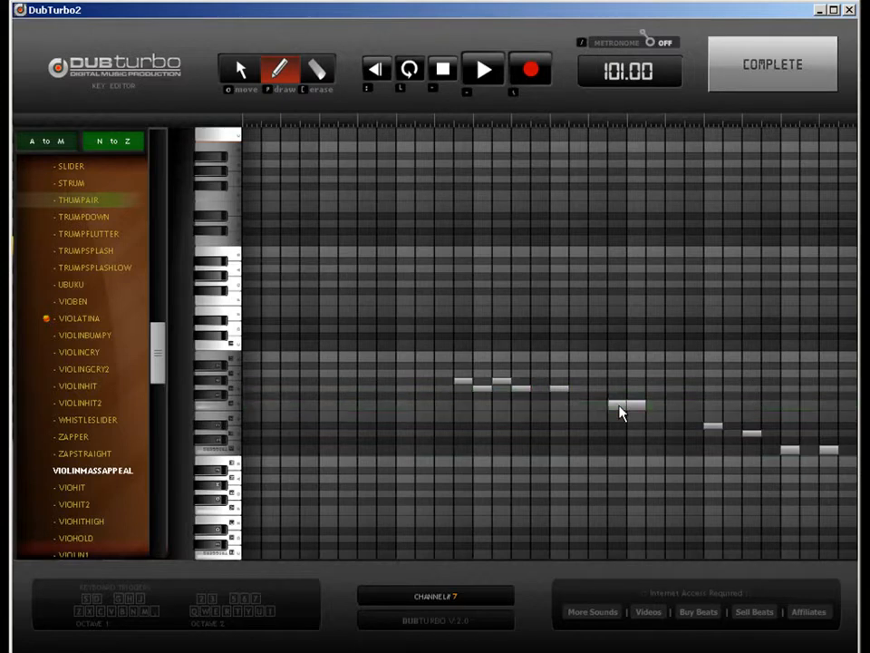
Add octave 2 notes to track 7: G on step 16, F on 24 and D on 28, and assign the VIOLINHIT sound.
click(694, 405)
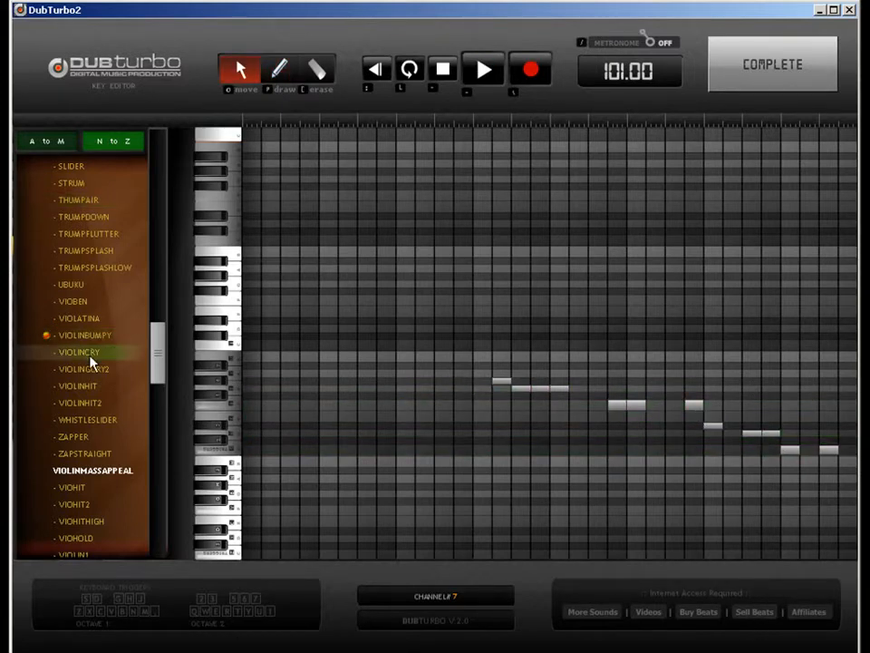
click(90, 355)
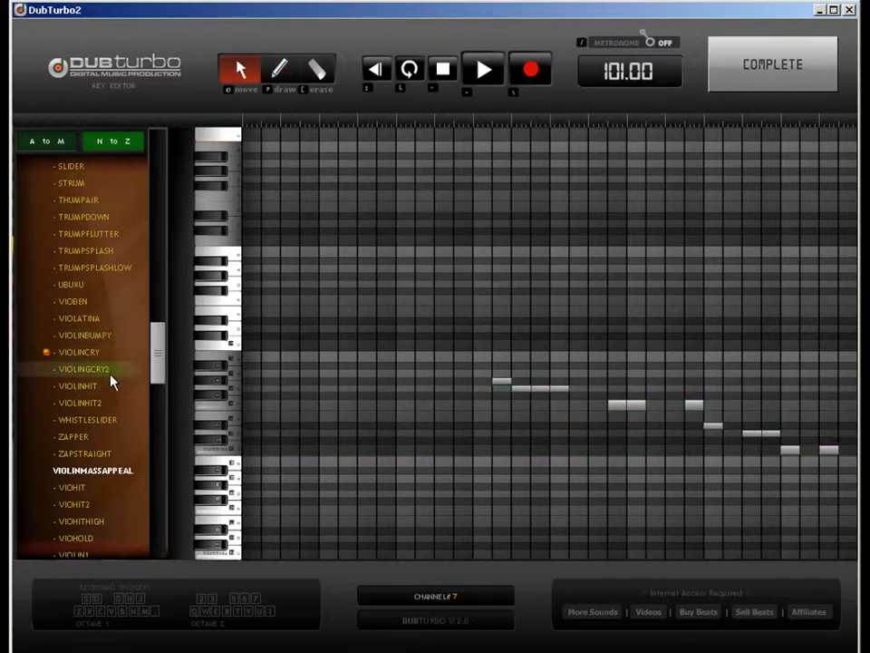
click(111, 385)
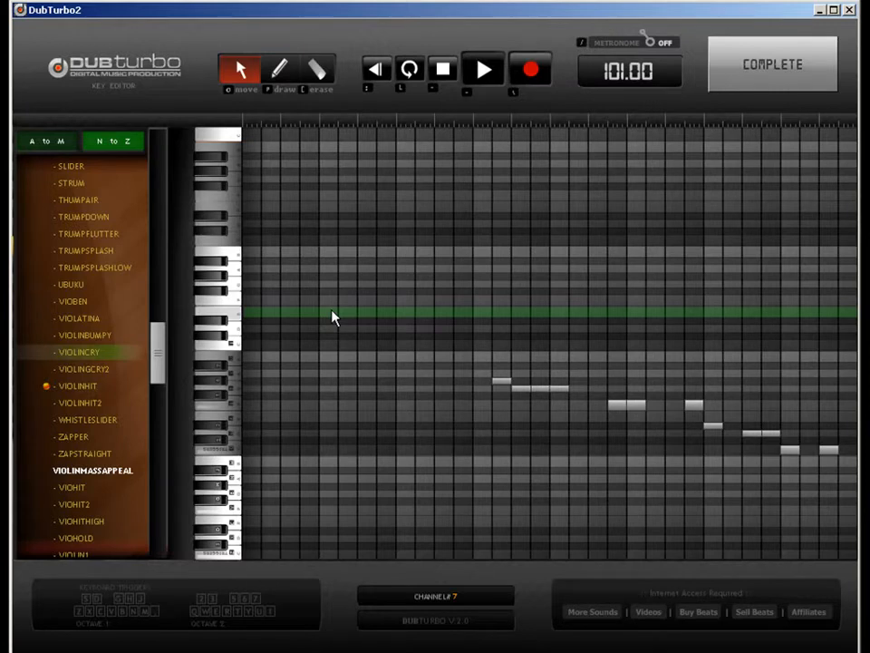
Draw track 7 notes: octave 2 C on step 1, the C an octave higher on step 9, and octave 2 G# on step 11.
click(281, 70)
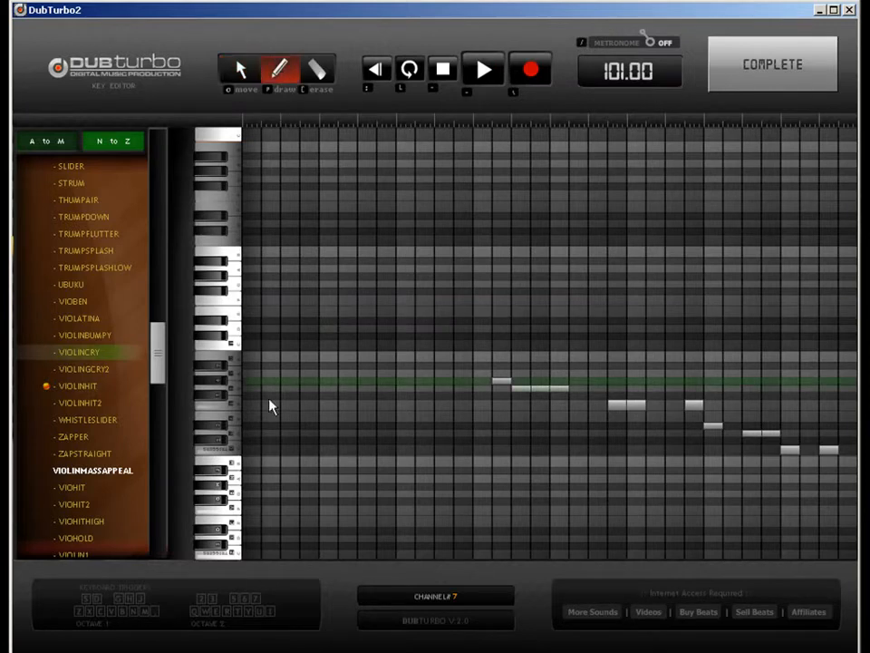
click(255, 450)
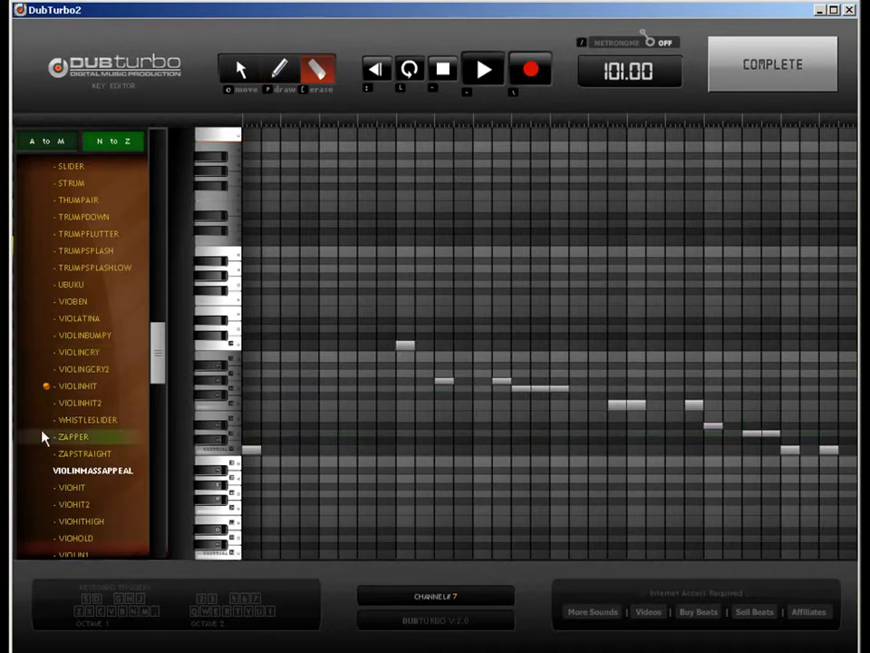
click(763, 73)
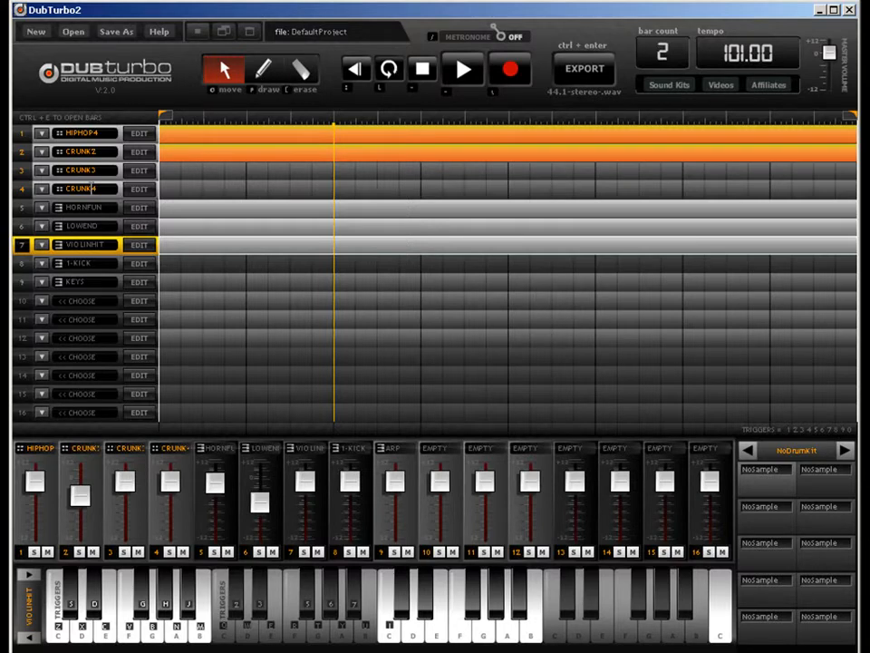
Look through the note and drum editors of several tracks, including tracks 7, 5 and 2, and return to the arrangement.
click(141, 246)
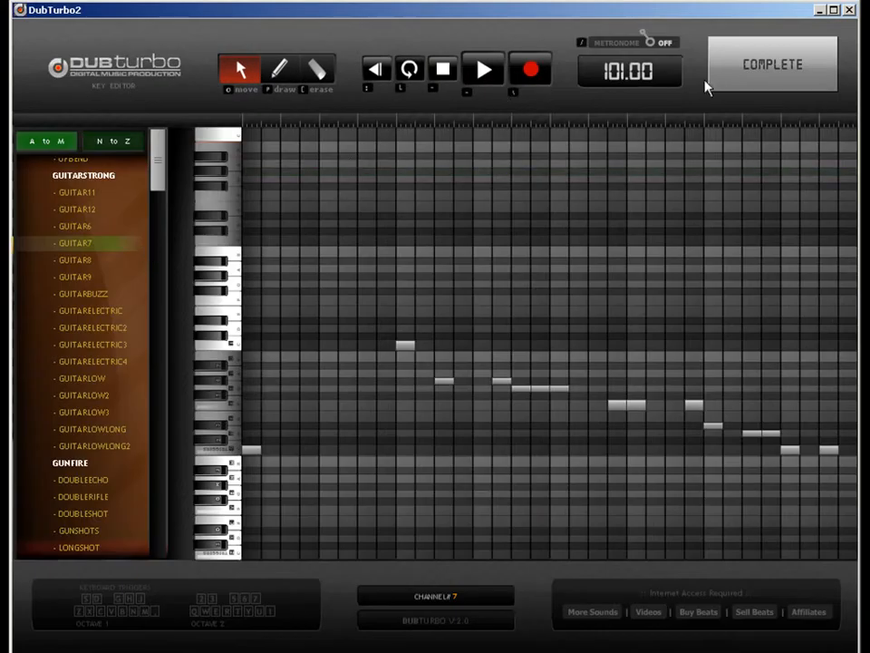
click(730, 73)
click(142, 208)
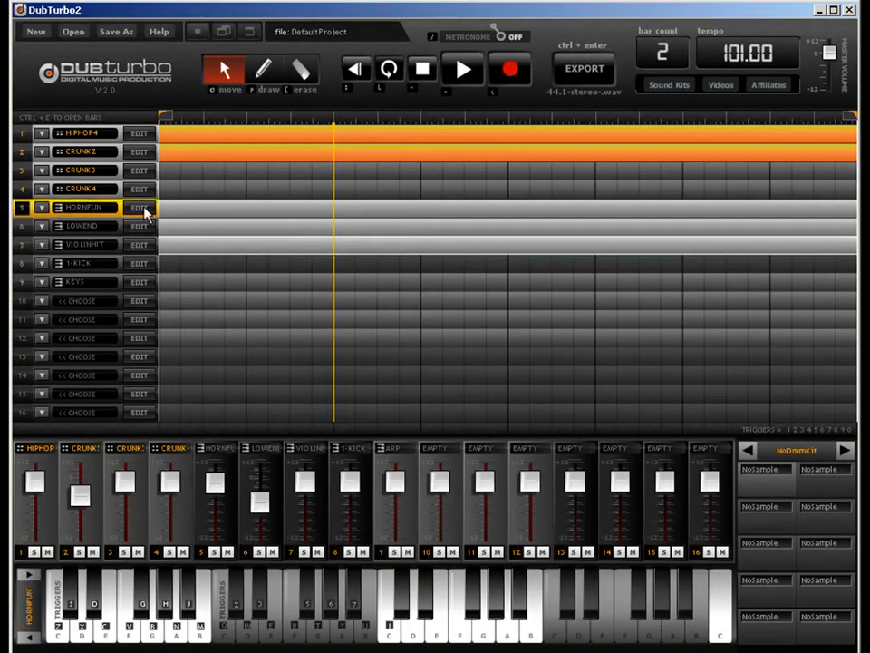
click(140, 172)
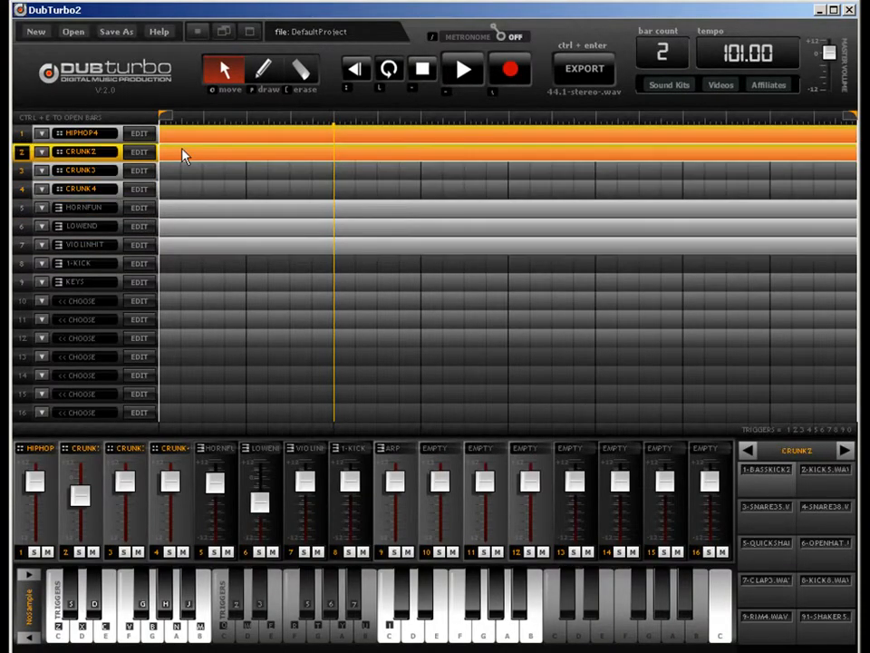
click(140, 151)
click(746, 60)
click(262, 243)
key(ctrl+e)
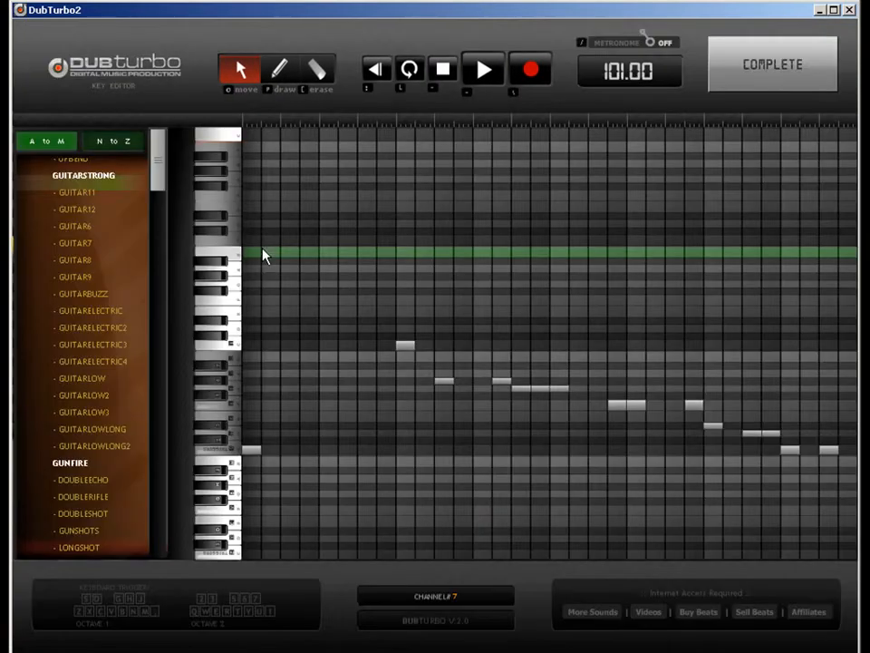
key(ctrl+e)
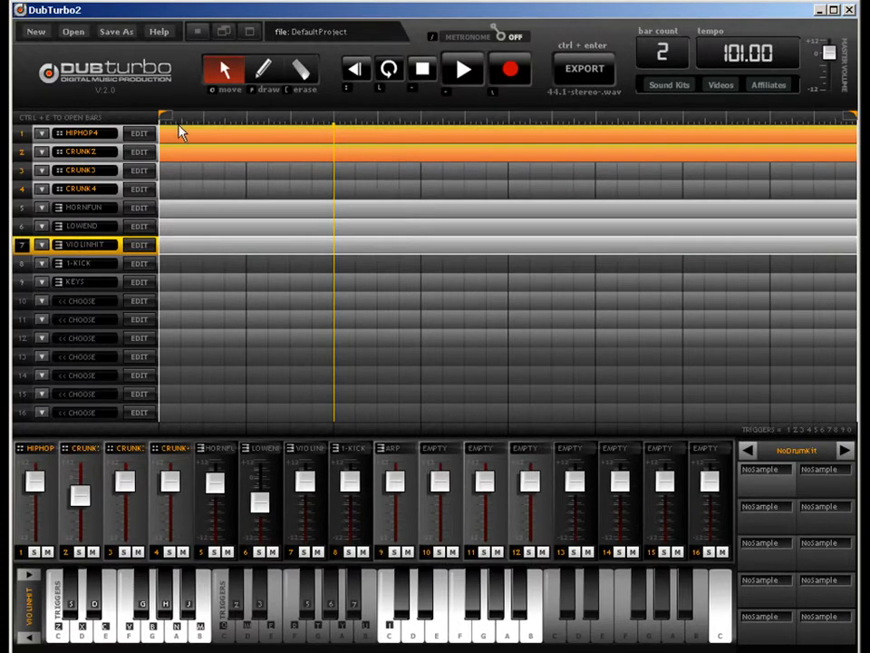
Try looping shorter sections of the two-bar arrangement during playback, and restore the loop range to both bars.
drag(163, 117, 423, 120)
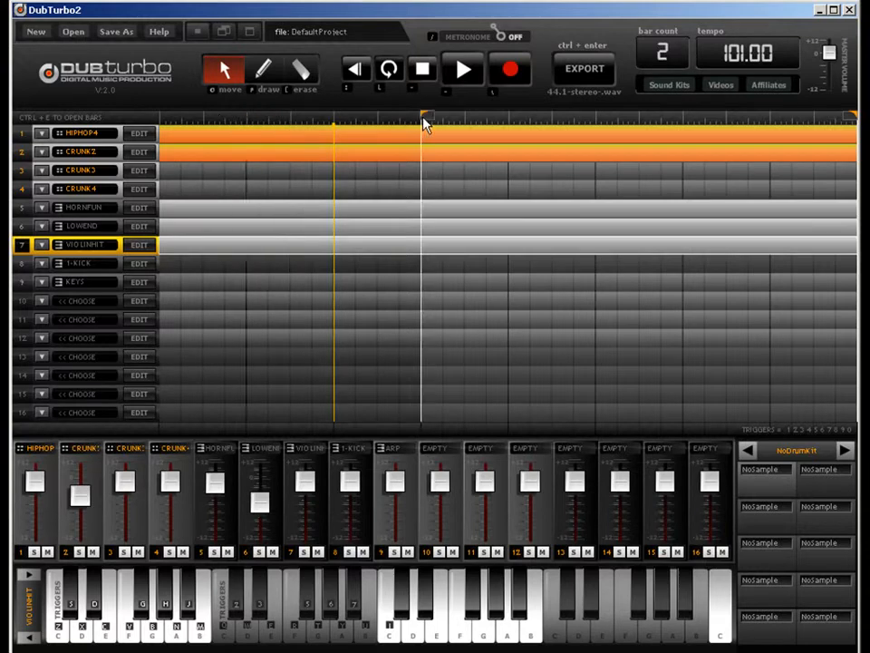
drag(850, 117, 595, 119)
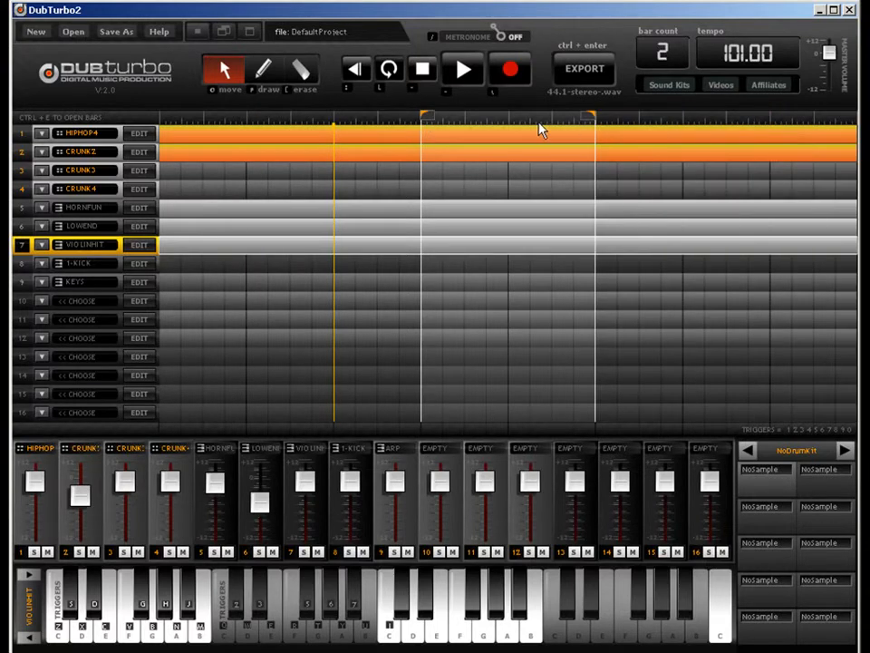
key(space)
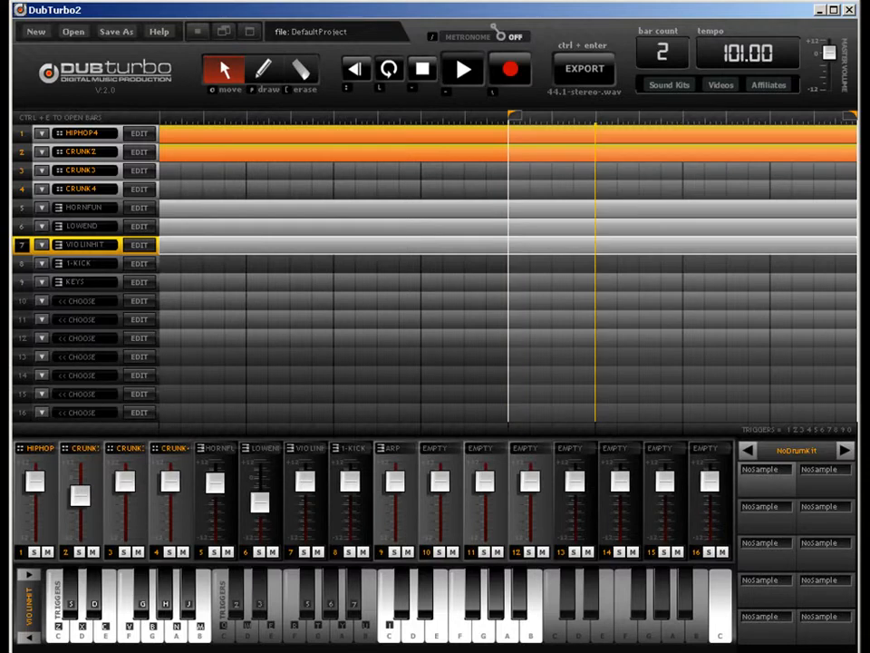
drag(515, 121, 132, 119)
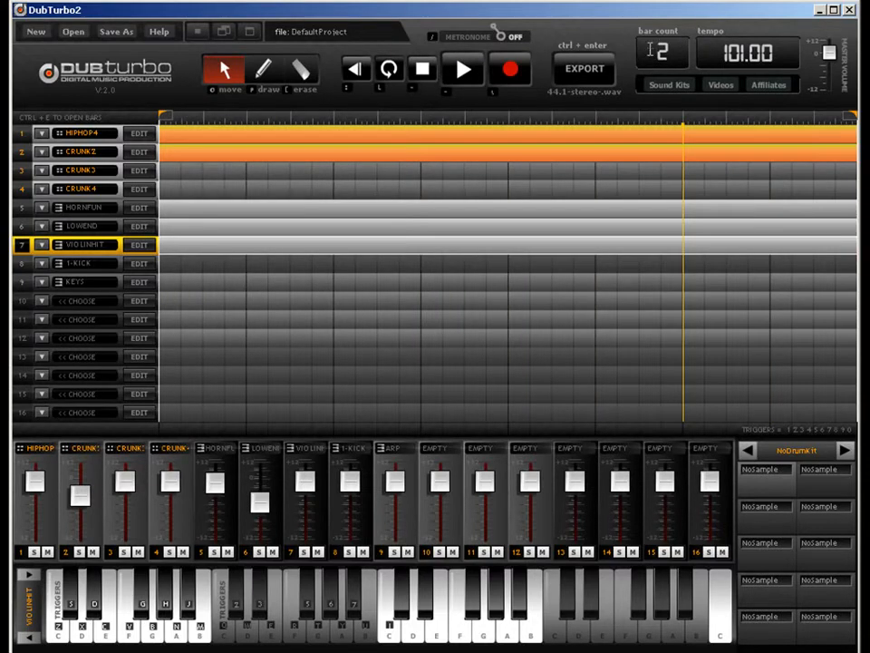
Set the bar count to 8 and extend the loop range to the end of bar 8.
drag(669, 53, 608, 68)
text(8)
key(Return)
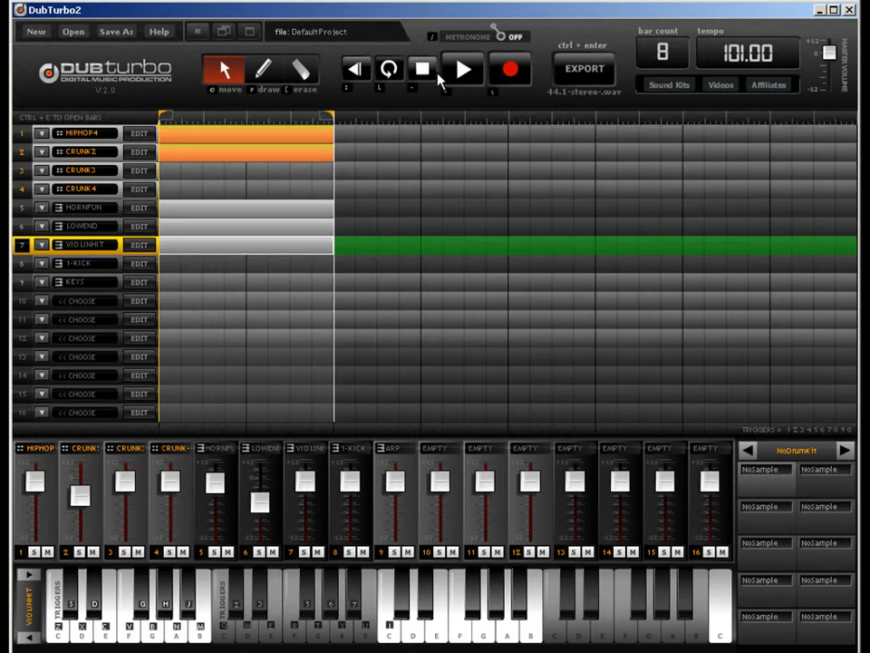
drag(334, 118, 824, 110)
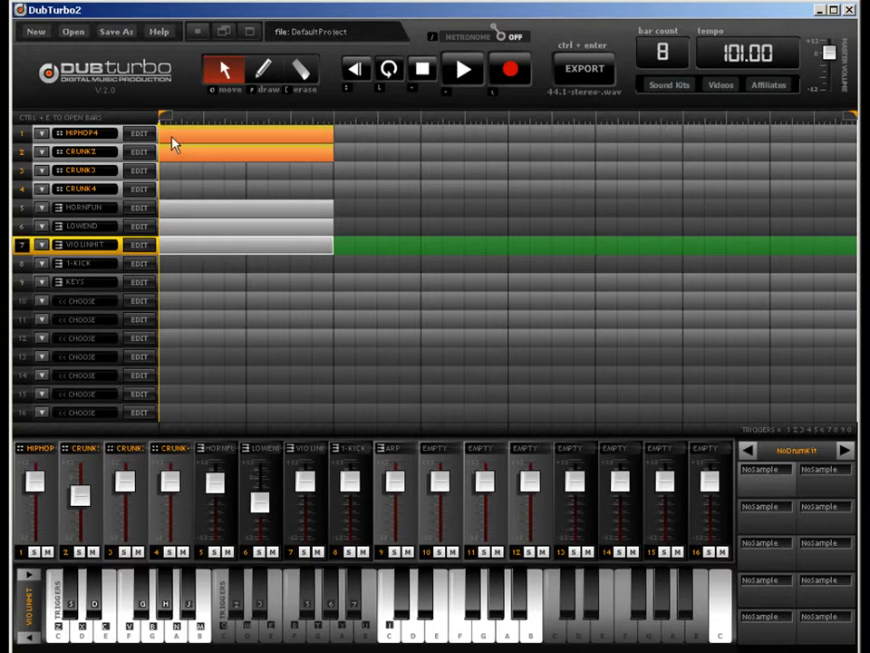
click(213, 142)
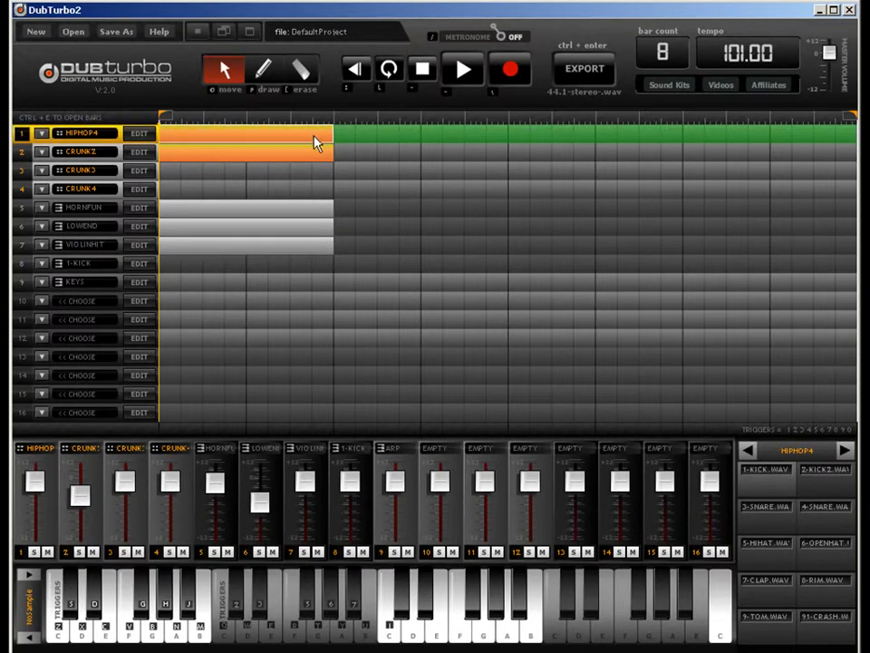
drag(270, 144, 470, 116)
click(301, 70)
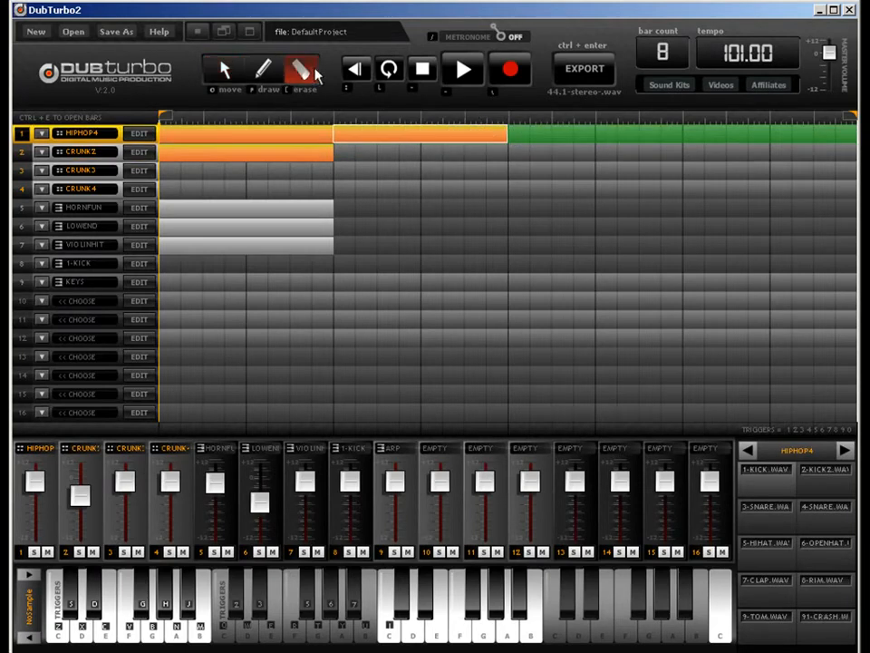
click(423, 143)
key(q)
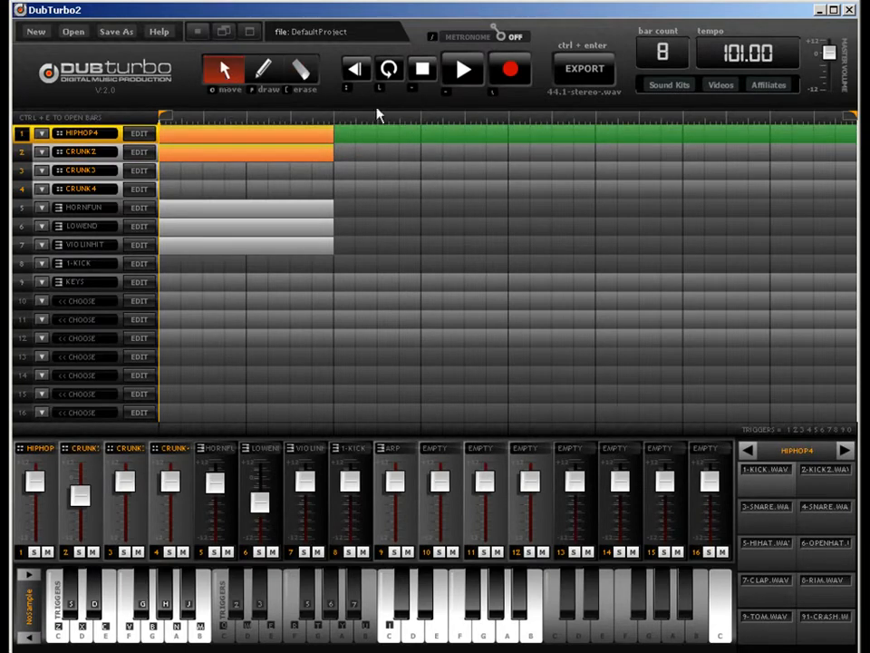
Copy the clips of tracks 1, 2, 5, 6 and 7 together into bars 3 and 4, and end the loop range after bar 4.
click(325, 137)
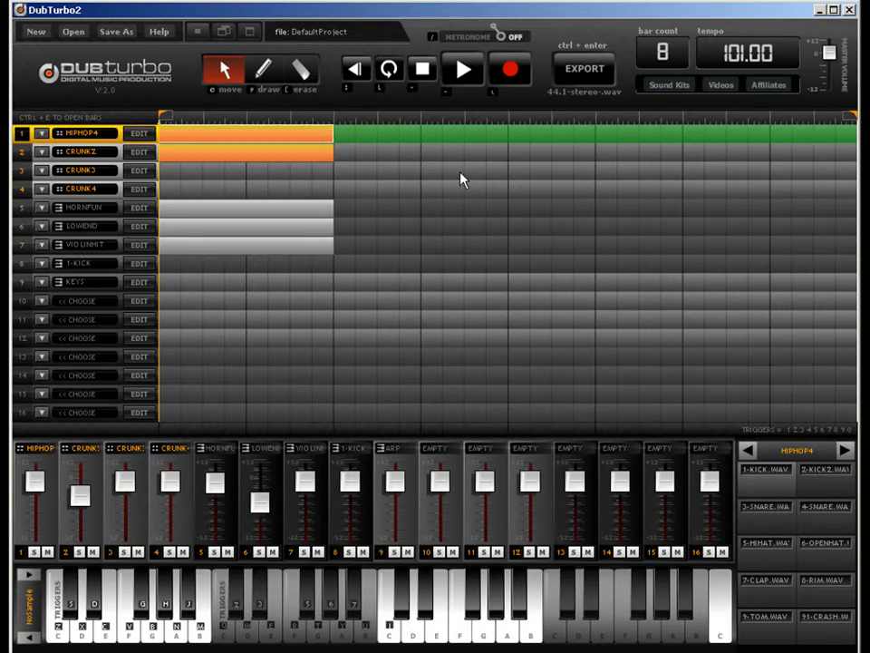
click(309, 159)
click(308, 207)
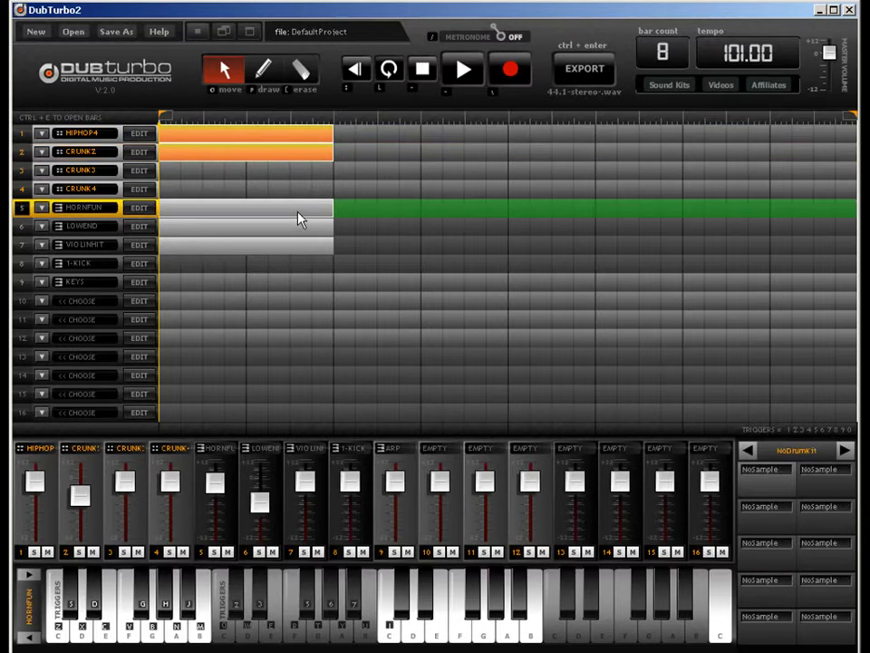
click(313, 226)
click(328, 247)
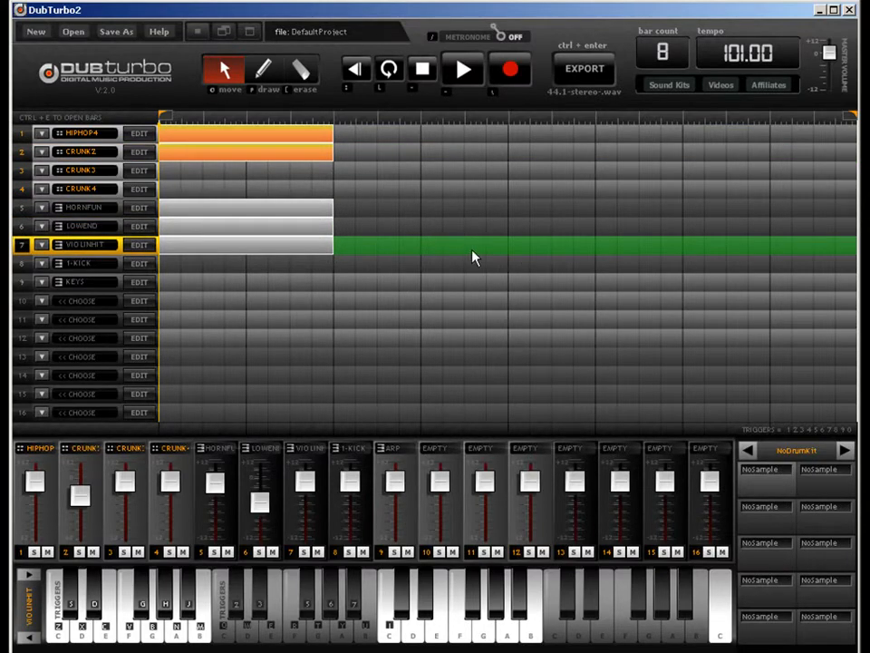
drag(309, 160, 481, 166)
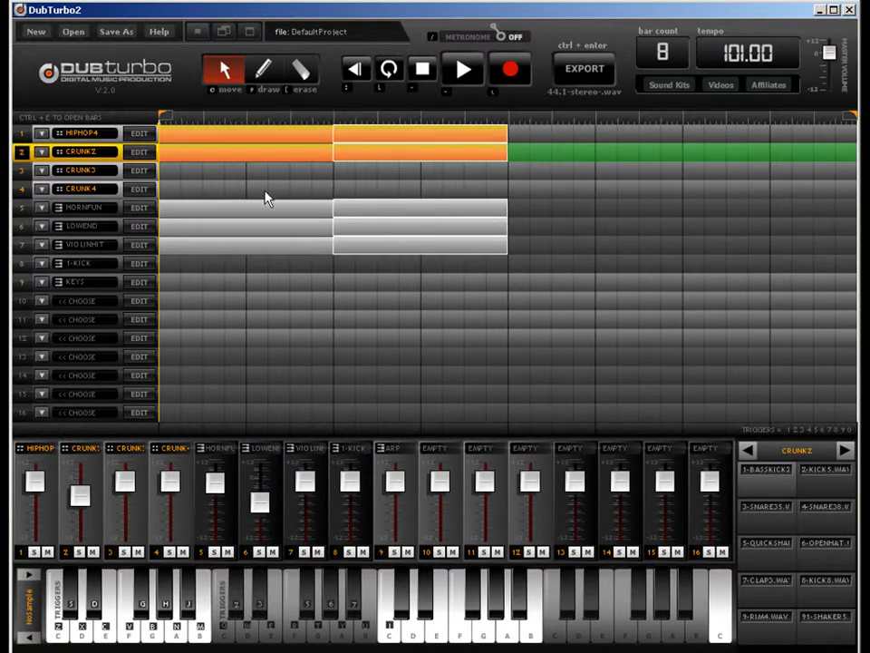
drag(847, 118, 494, 139)
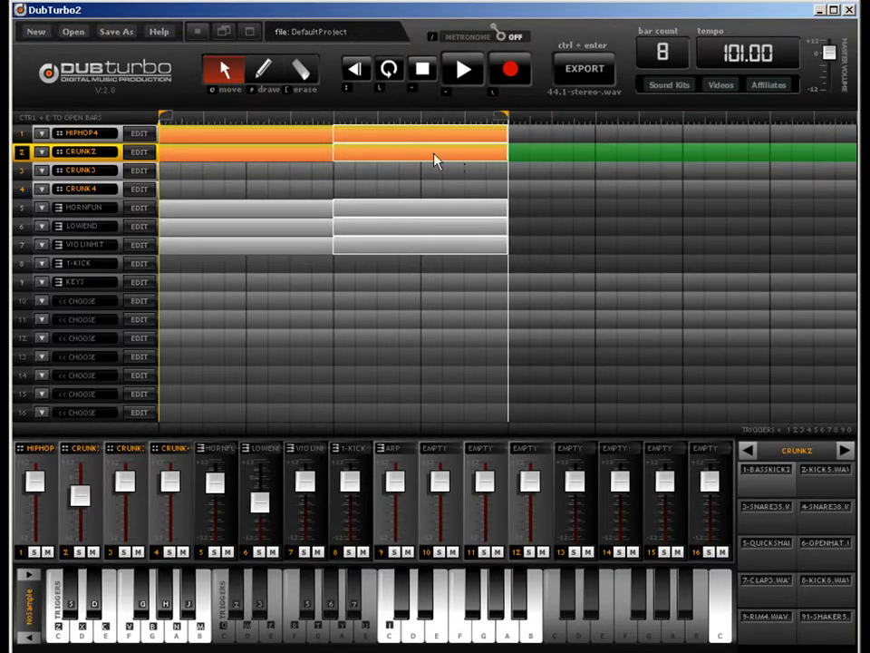
Open the HIPHOP4 clip in bars 3 and 4 and draw 1-KICK hits on steps 29 to 32.
click(412, 138)
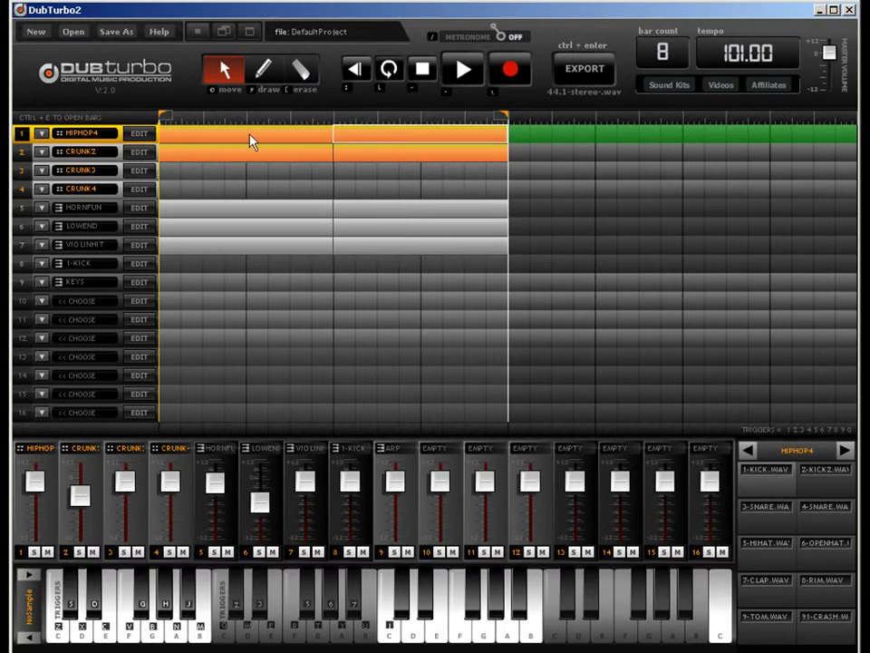
key(ctrl+e)
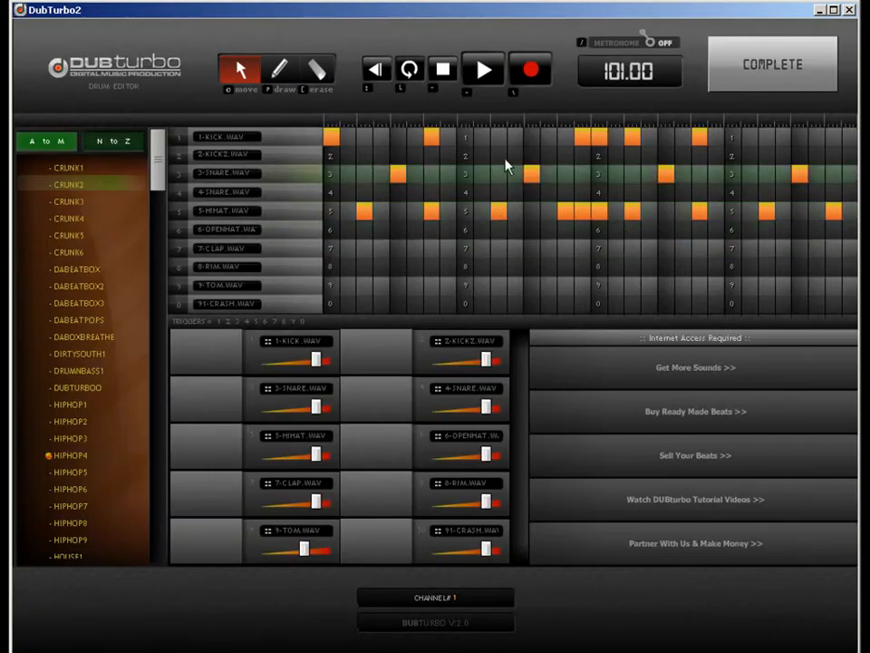
click(278, 66)
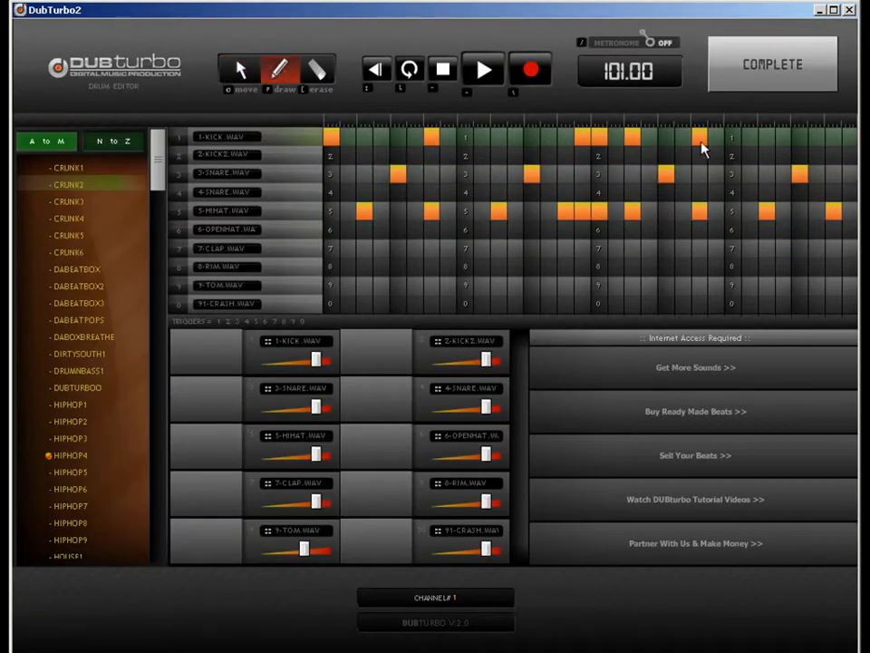
click(818, 139)
click(848, 139)
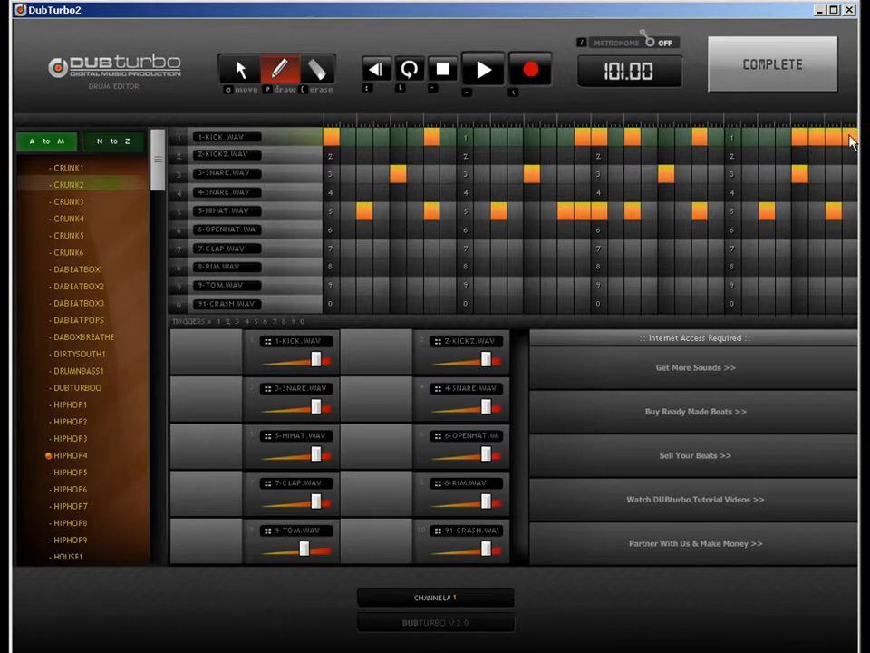
Add 3-SNARE hits on steps 19, 25 and 31 of the second HIPHOP4 clip and return to the arrangement.
click(834, 174)
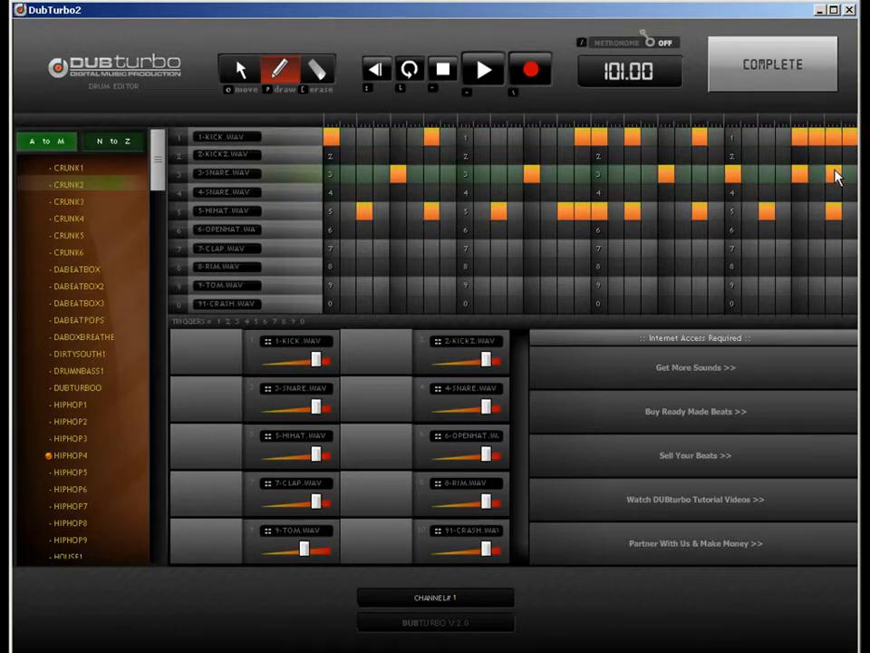
click(667, 174)
click(627, 173)
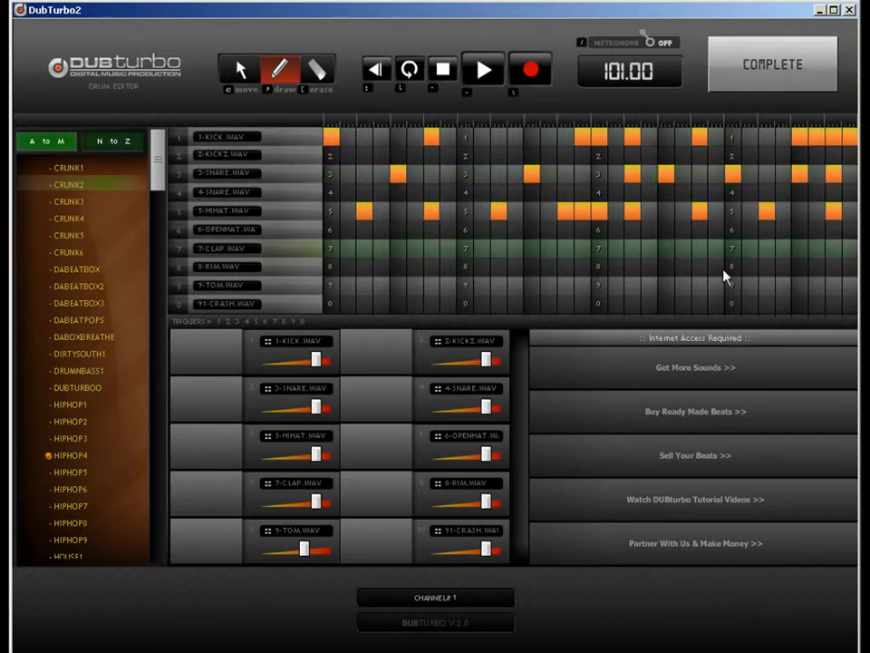
key(e)
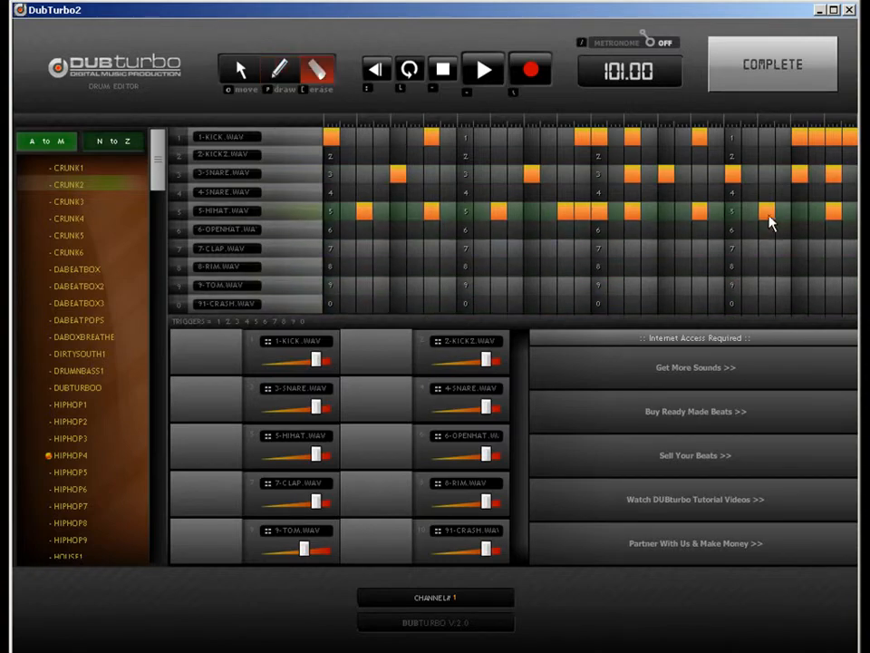
click(767, 71)
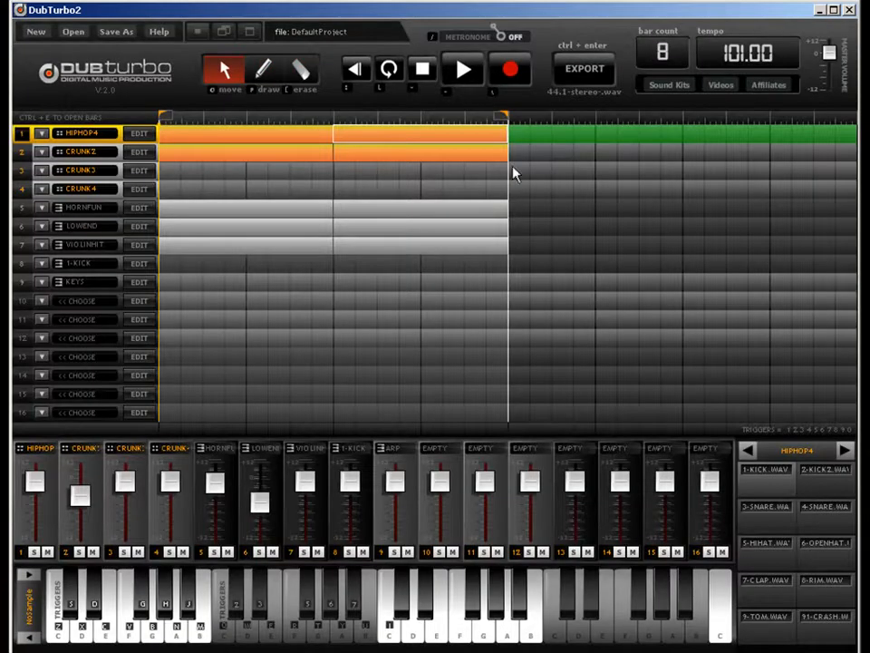
Erase the 5-QUICKSHAKER hits on steps 24, 27 and 31 and the 6-OPENHAT hit on step 29 in the second CRUNK2 clip.
double_click(459, 153)
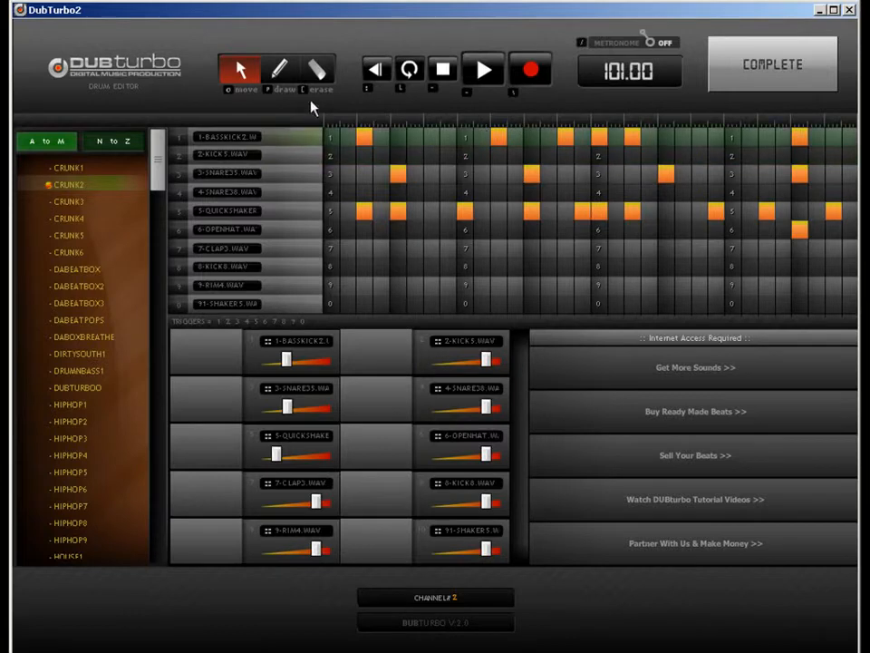
click(332, 78)
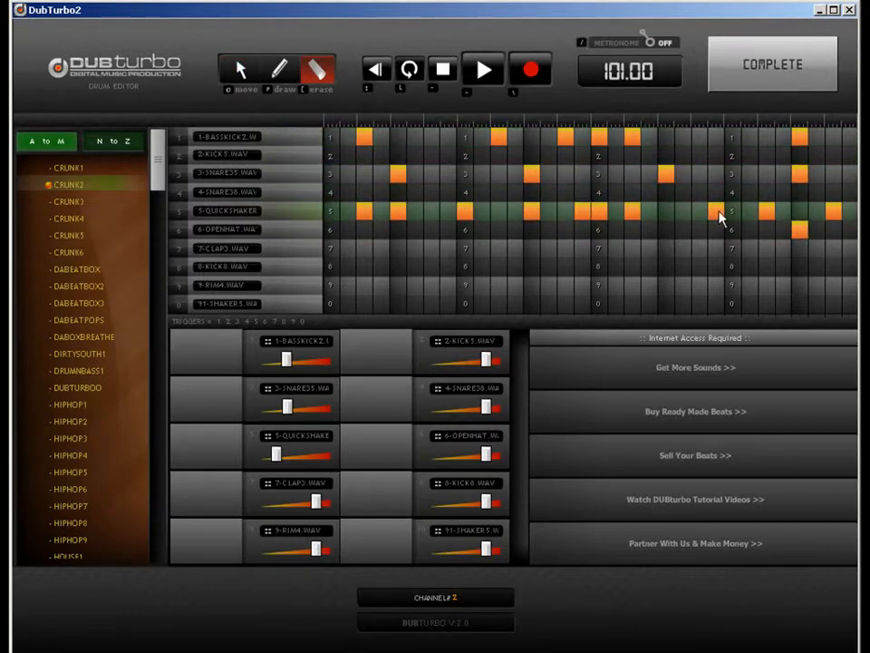
click(719, 213)
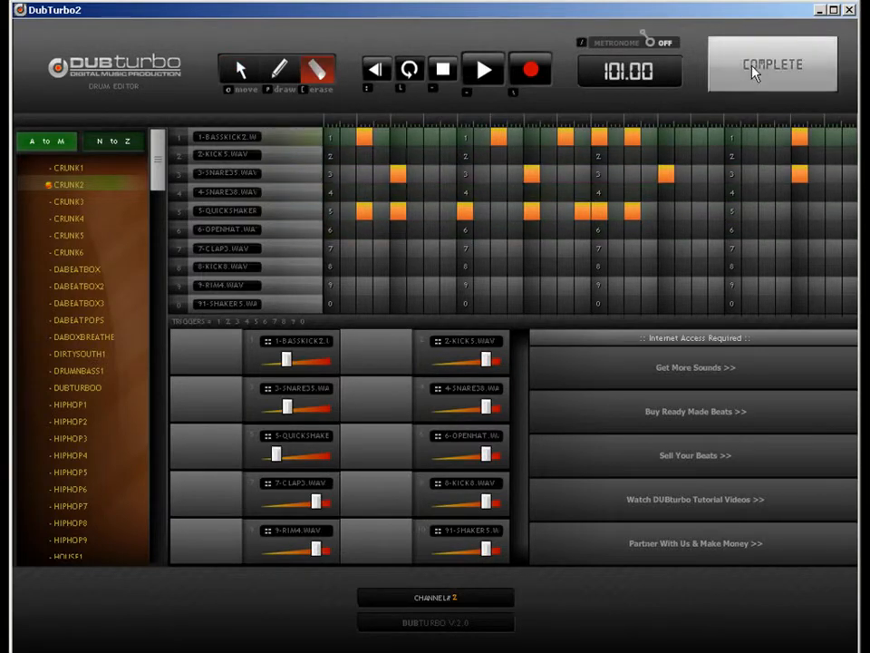
click(754, 73)
Raise the last two notes of the HORNFUN clip in bars 3 and 4, on steps 29 and 31, to C.
click(476, 207)
double_click(476, 208)
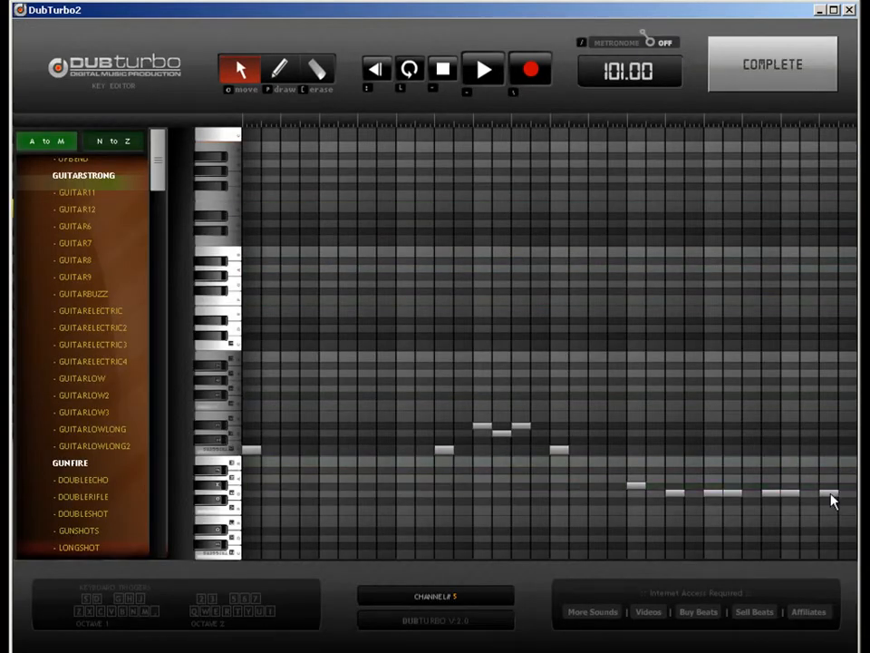
drag(832, 501, 832, 477)
click(772, 64)
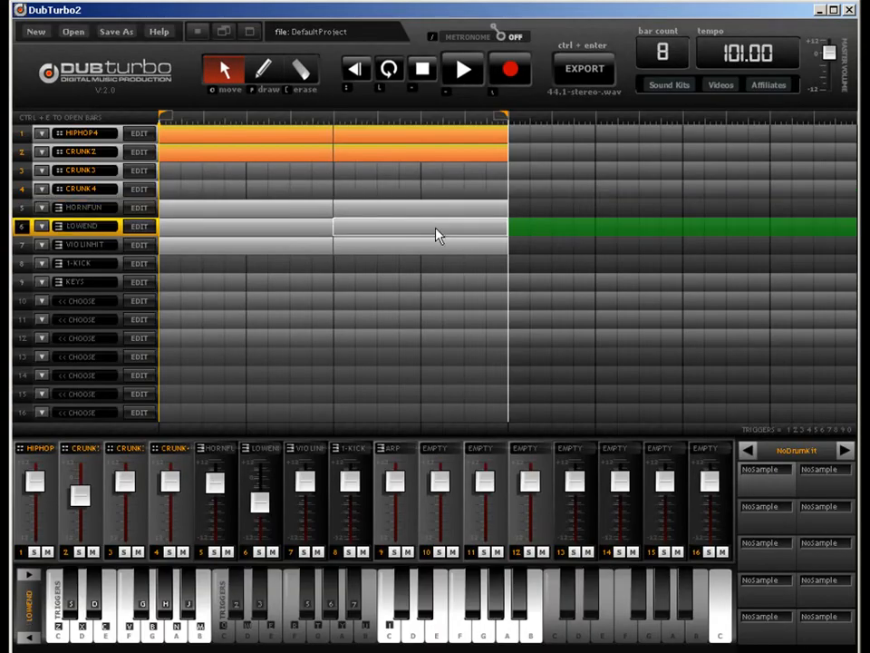
Raise the last note of the LOWEND clip in bars 3 and 4, on step 25, to C.
double_click(436, 228)
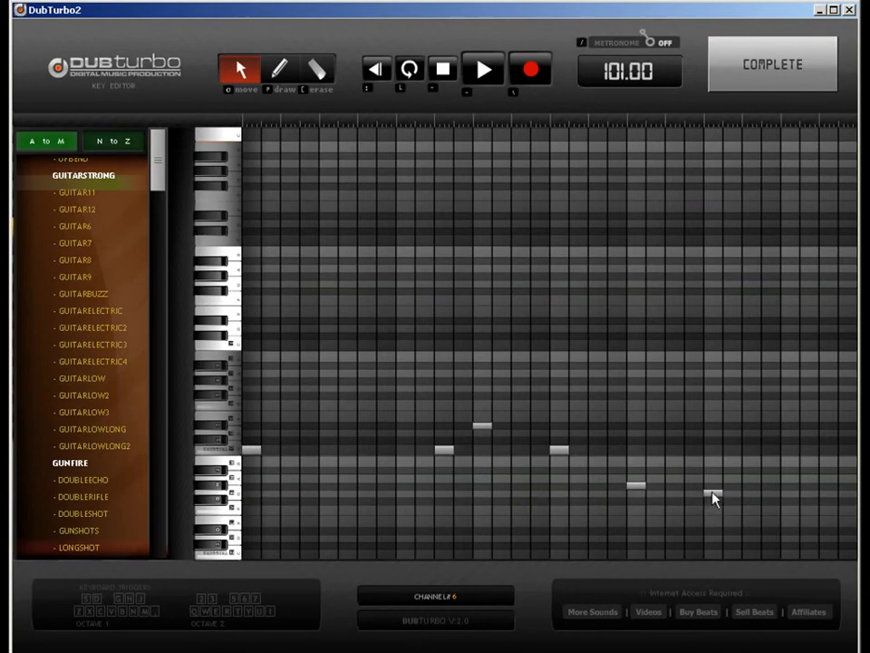
drag(713, 498, 712, 454)
click(742, 84)
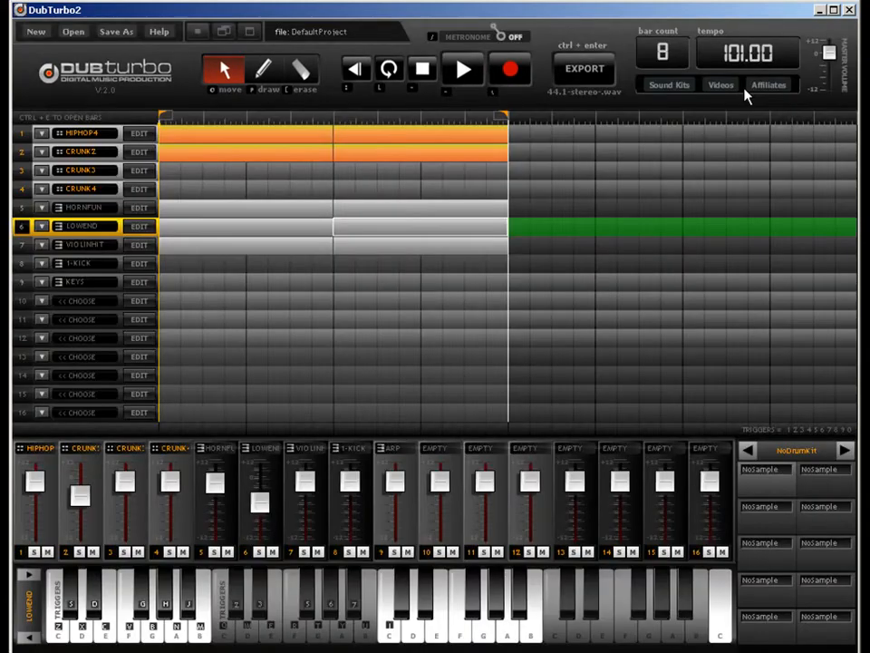
Raise the last two notes of the VIOLINHIT clip in bars 3 and 4, then clear the clip selection in the arrangement.
double_click(439, 248)
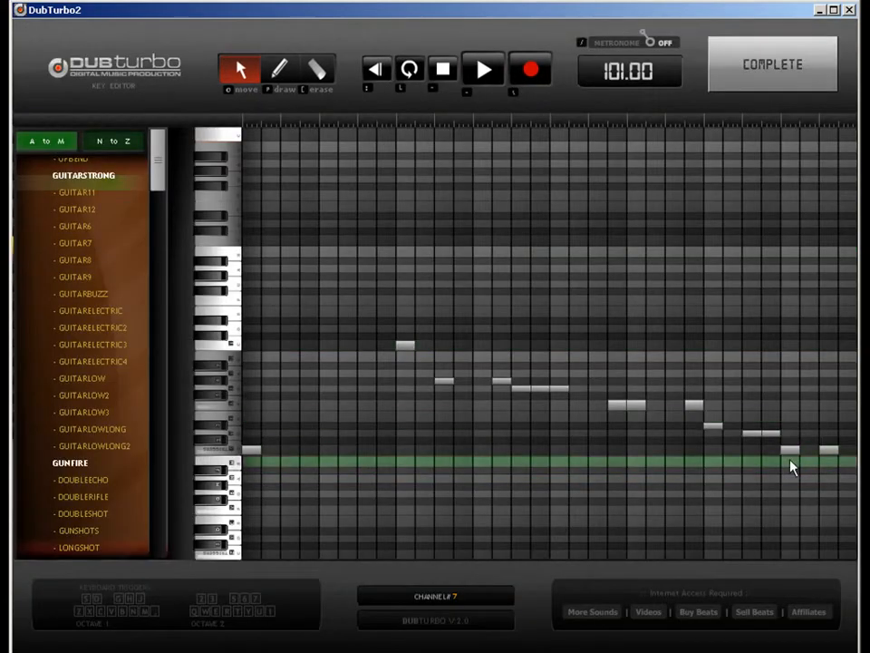
drag(792, 453, 795, 405)
drag(826, 451, 833, 389)
click(777, 71)
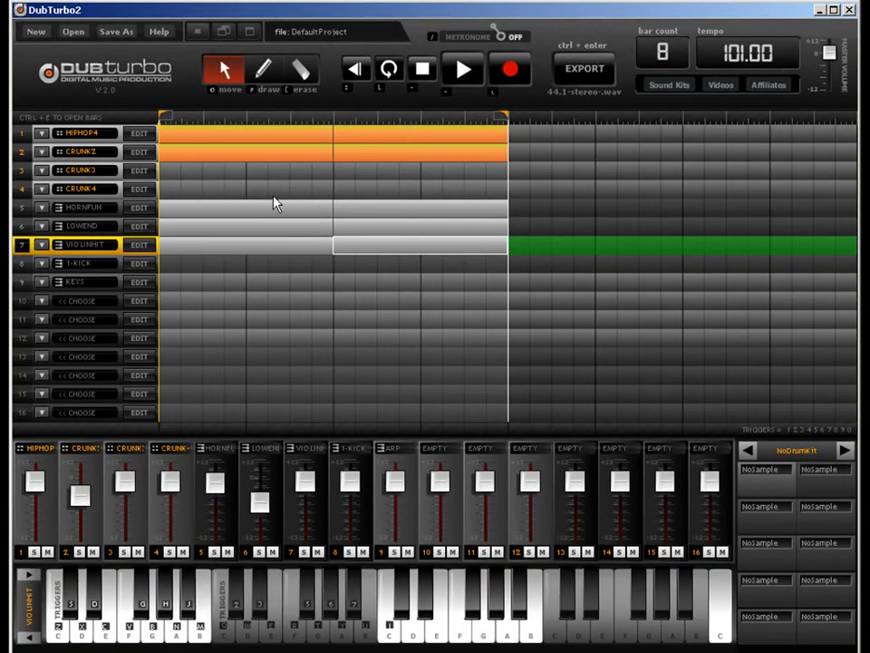
click(388, 361)
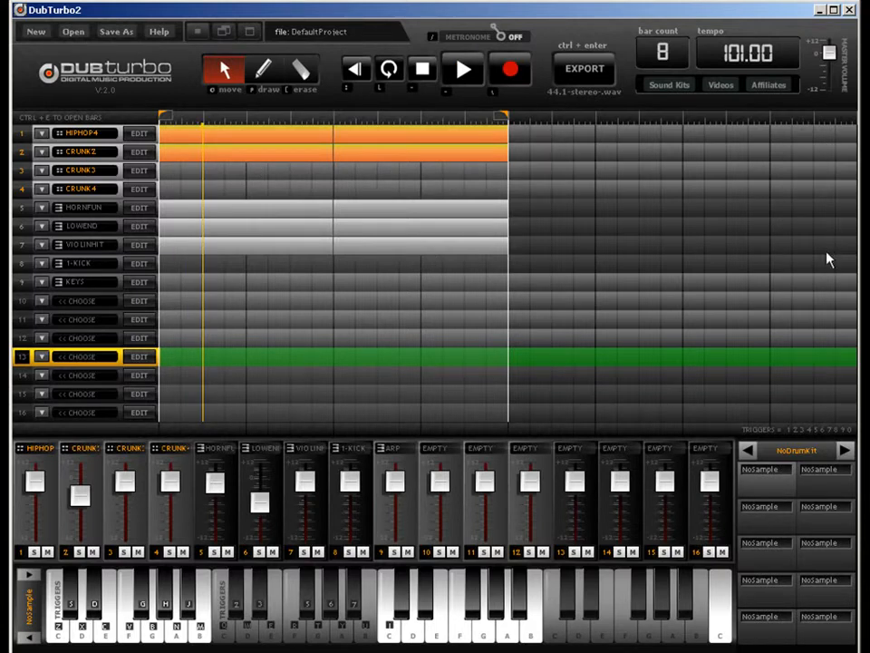
Copy all clips of tracks 1, 2, 5, 6 and 7 from bars 1–4 into bars 5–8 and extend the loop range to the end of bar 8.
click(255, 134)
click(392, 154)
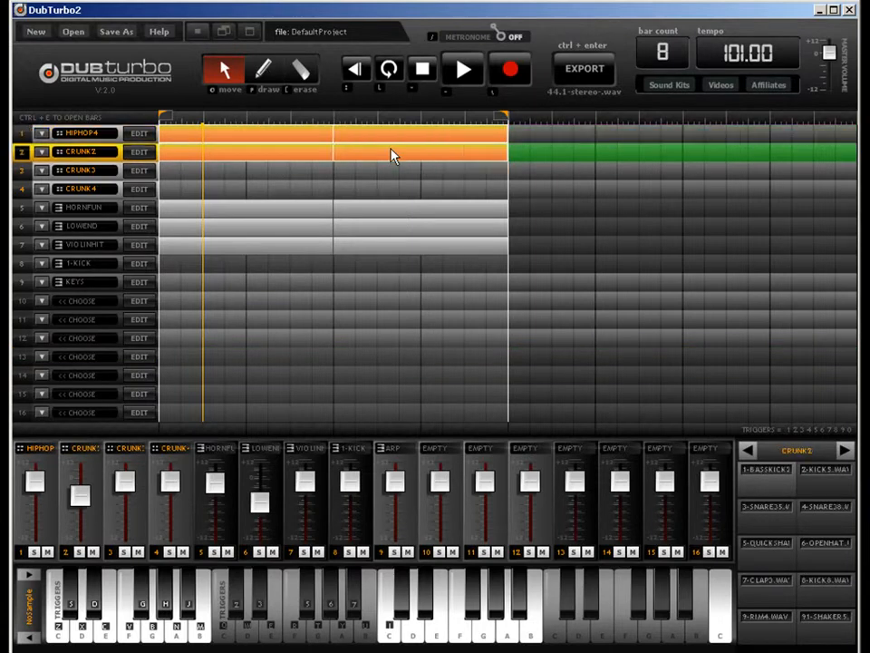
shift+click(380, 205)
shift+click(380, 226)
shift+click(349, 245)
shift+click(314, 244)
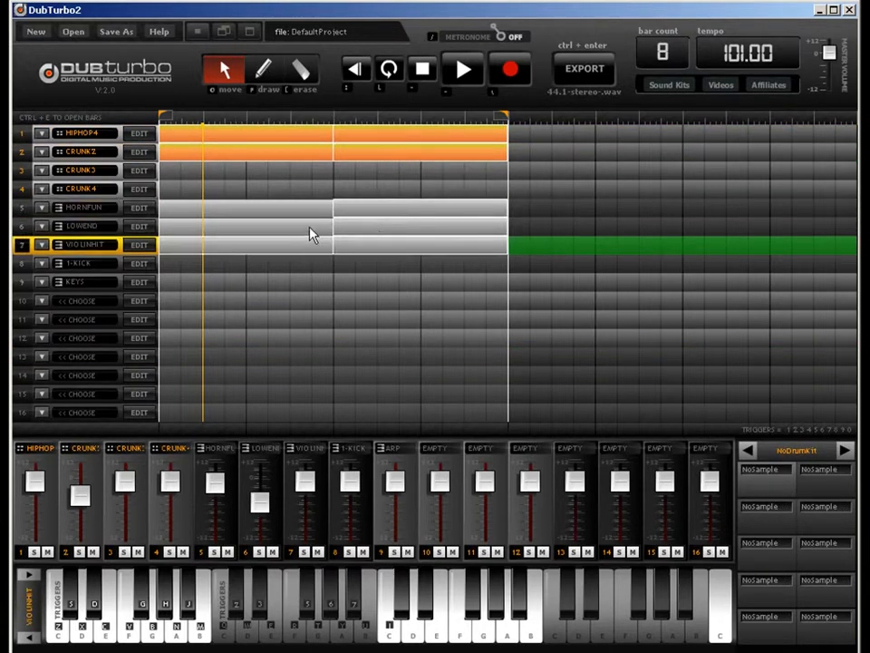
shift+click(310, 226)
shift+click(316, 203)
drag(242, 152, 558, 148)
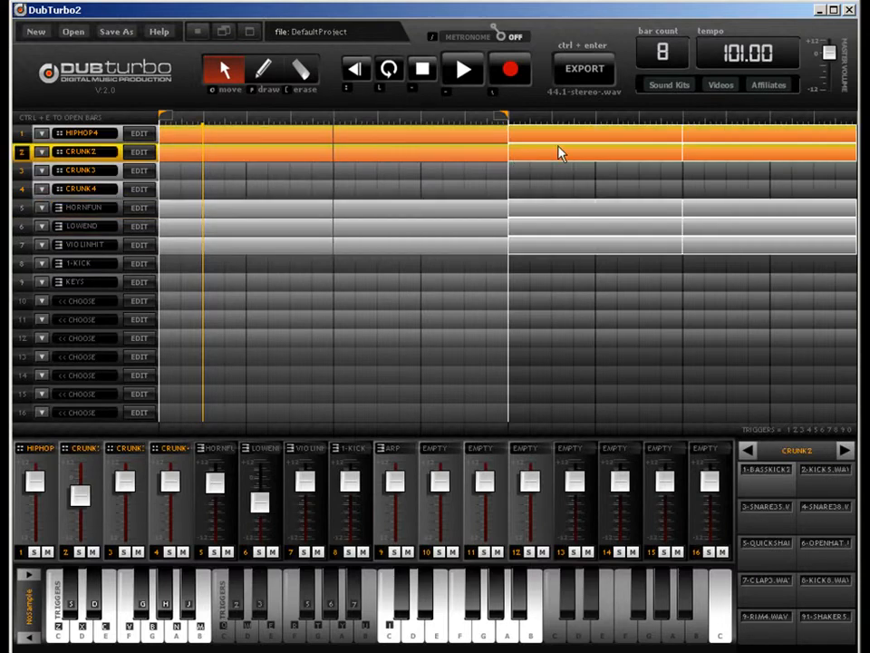
drag(502, 118, 846, 118)
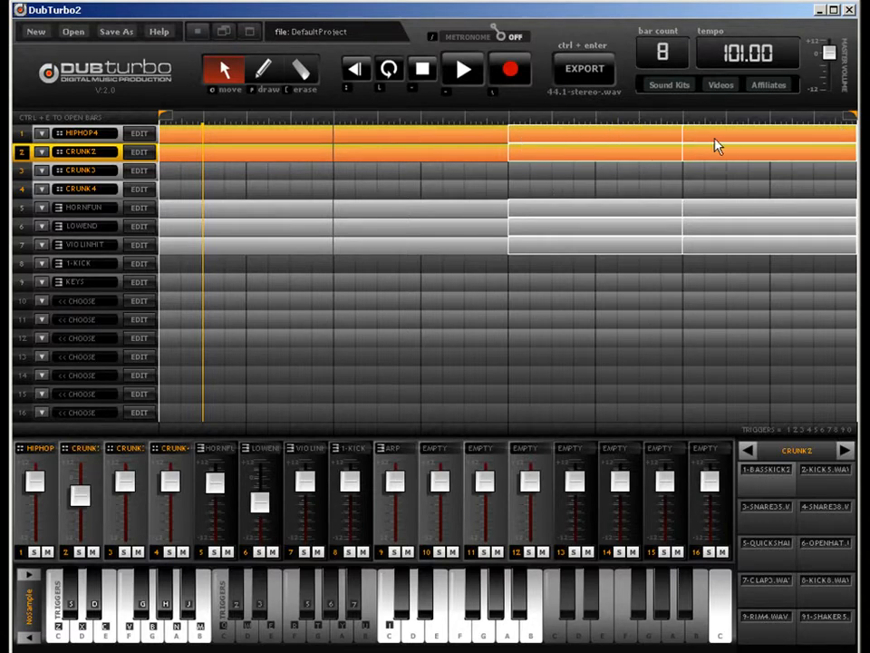
Add a 91-CRASH hit on step 1 of the HIPHOP4 clip in bars 5 and 6.
click(521, 164)
click(576, 140)
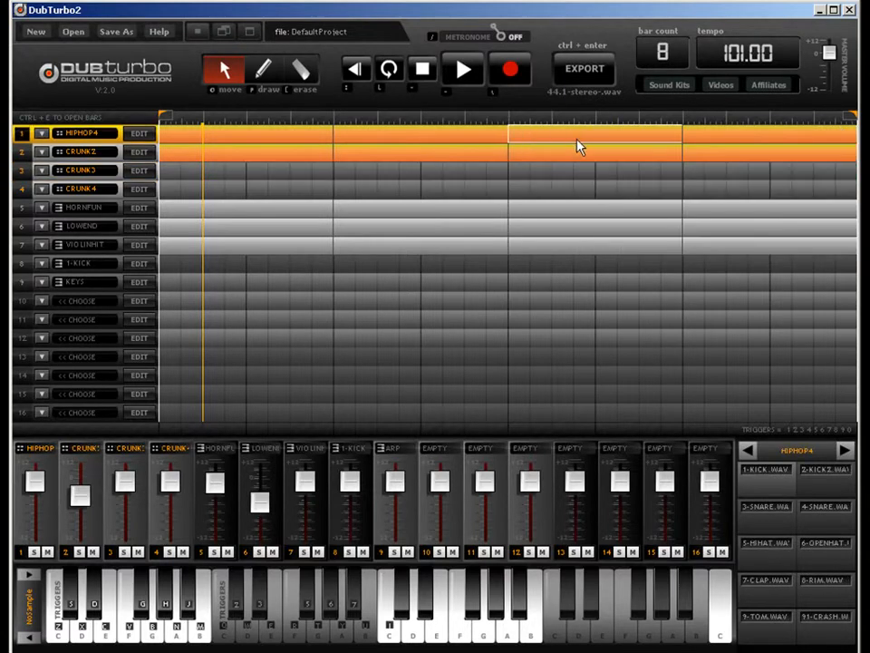
click(141, 151)
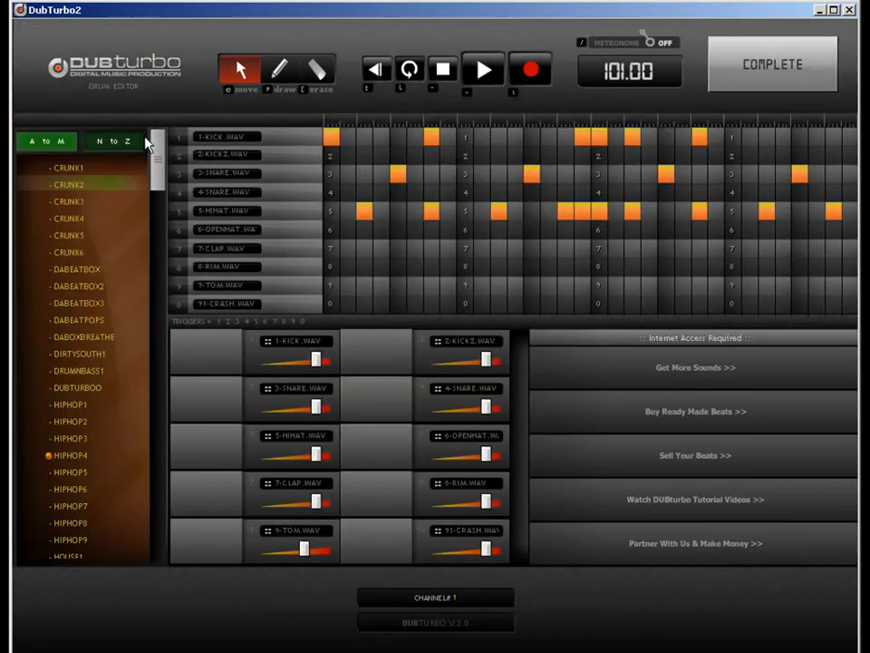
click(281, 73)
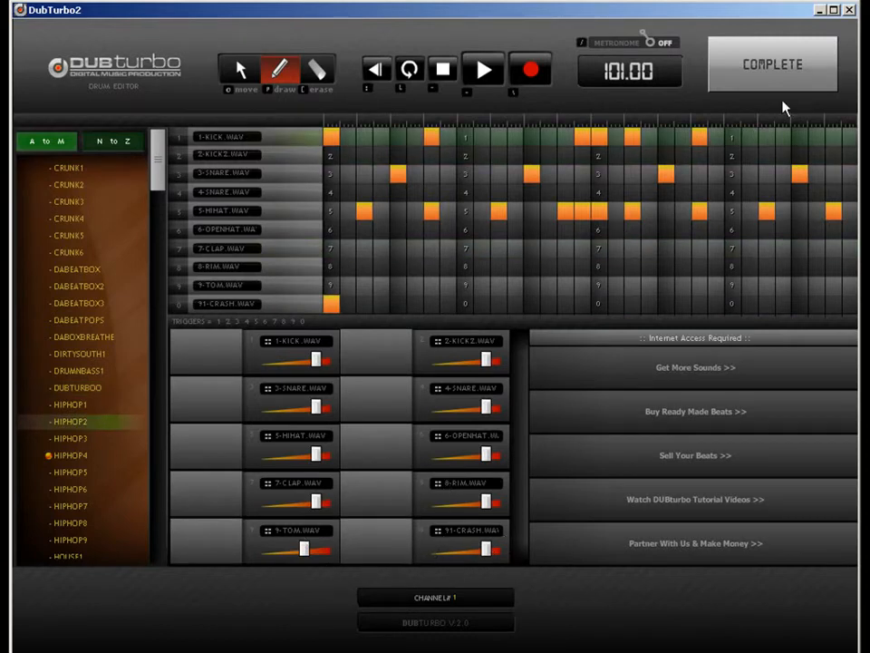
click(779, 67)
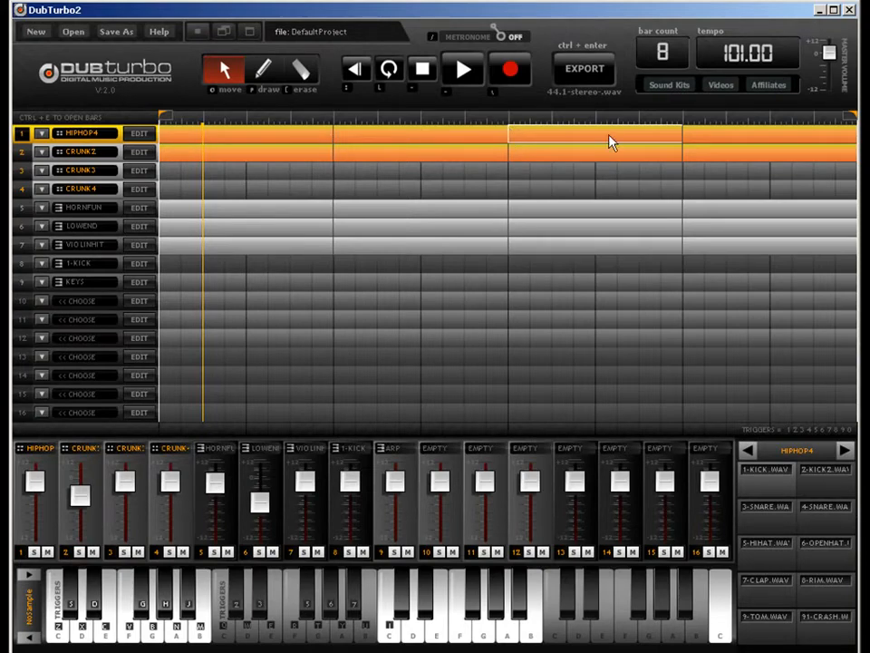
Draw a 1-KICK roll across steps 21 to 25 of the HIPHOP4 clip in bars 7 and 8.
double_click(762, 155)
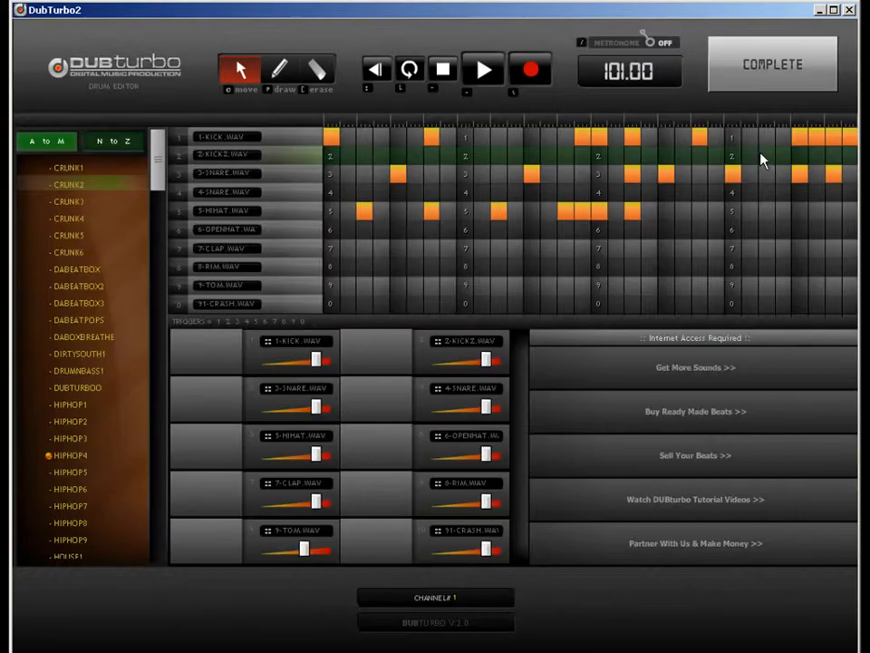
click(278, 72)
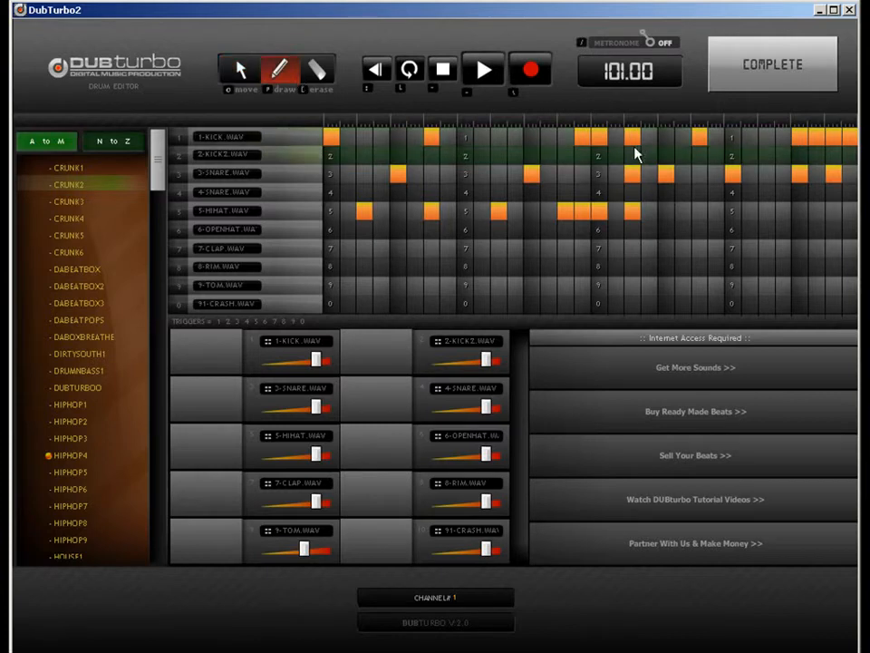
click(666, 137)
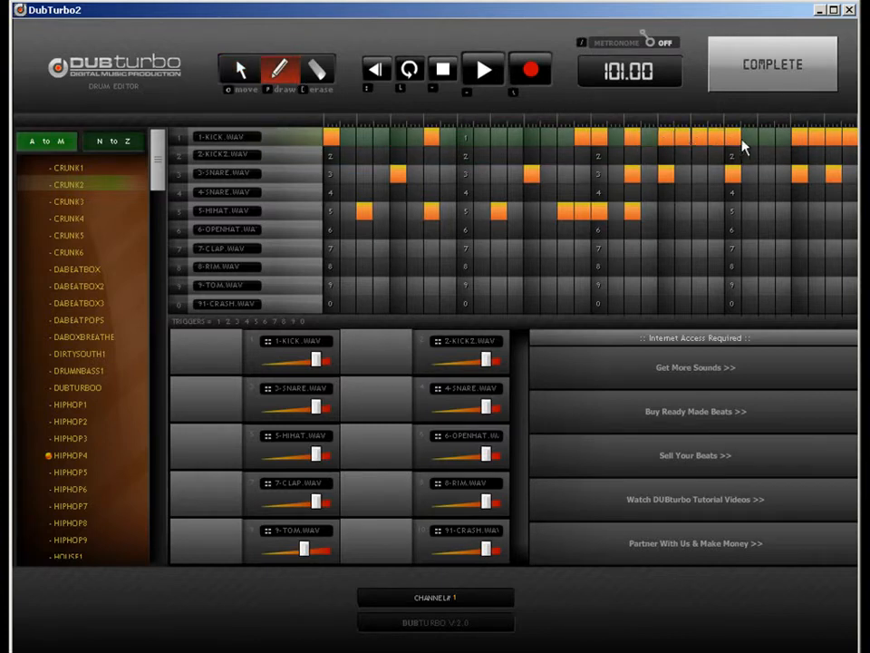
click(777, 82)
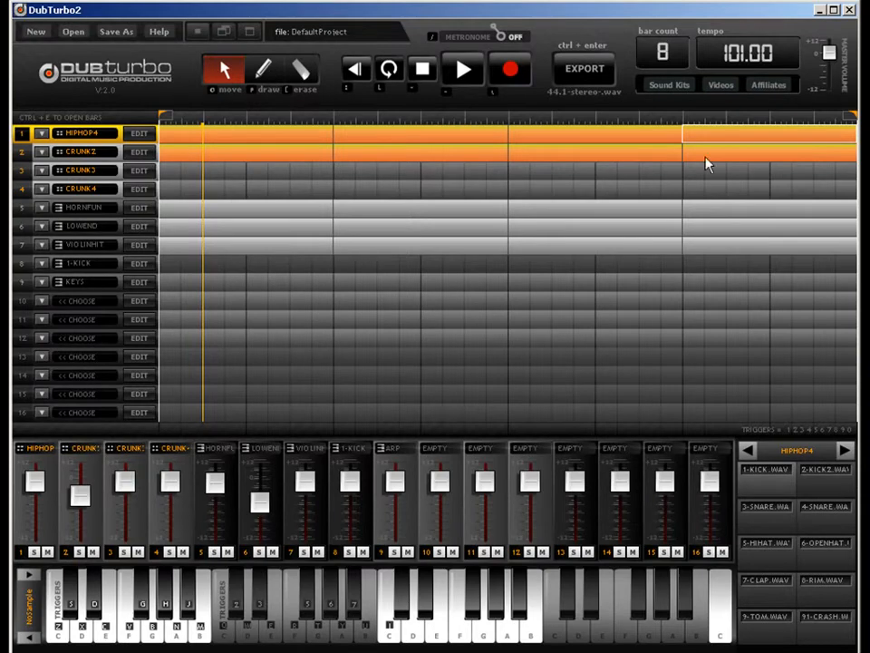
Erase the 1-BASSKICK2 and 3-SNARE35 hits on step 29 of the CRUNK2 clip in bars 7 and 8.
click(777, 159)
double_click(777, 160)
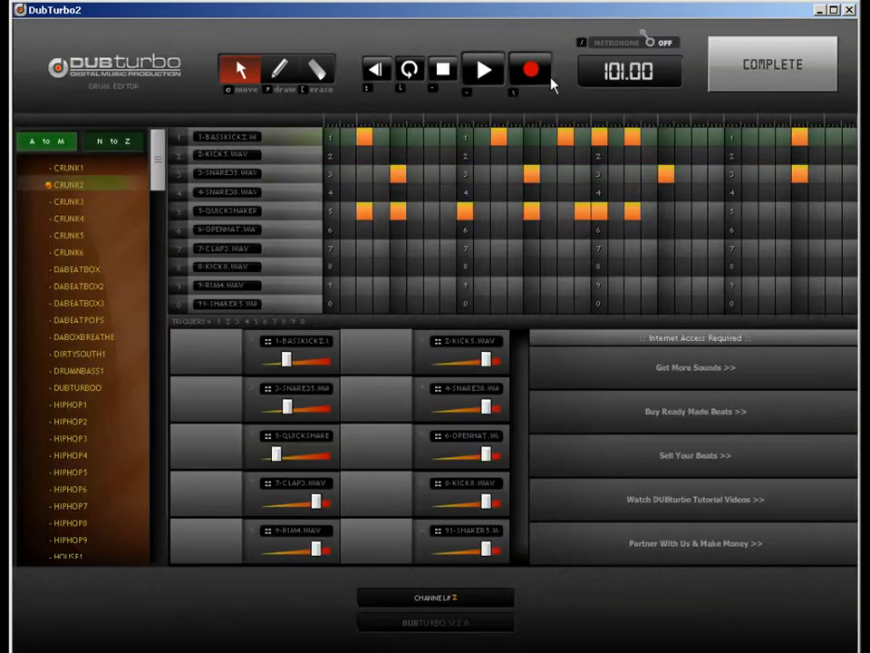
click(318, 71)
click(799, 173)
click(800, 136)
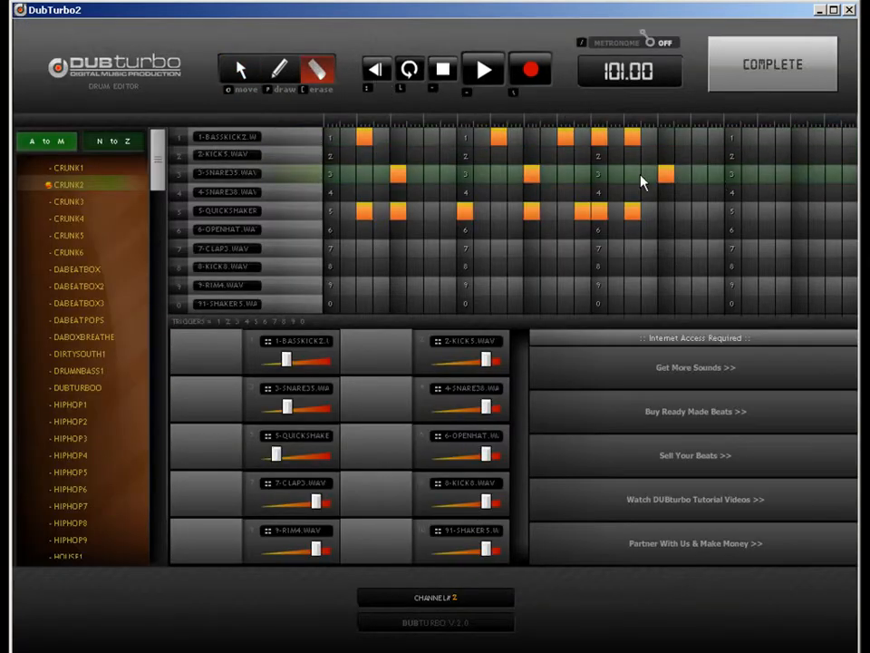
click(744, 65)
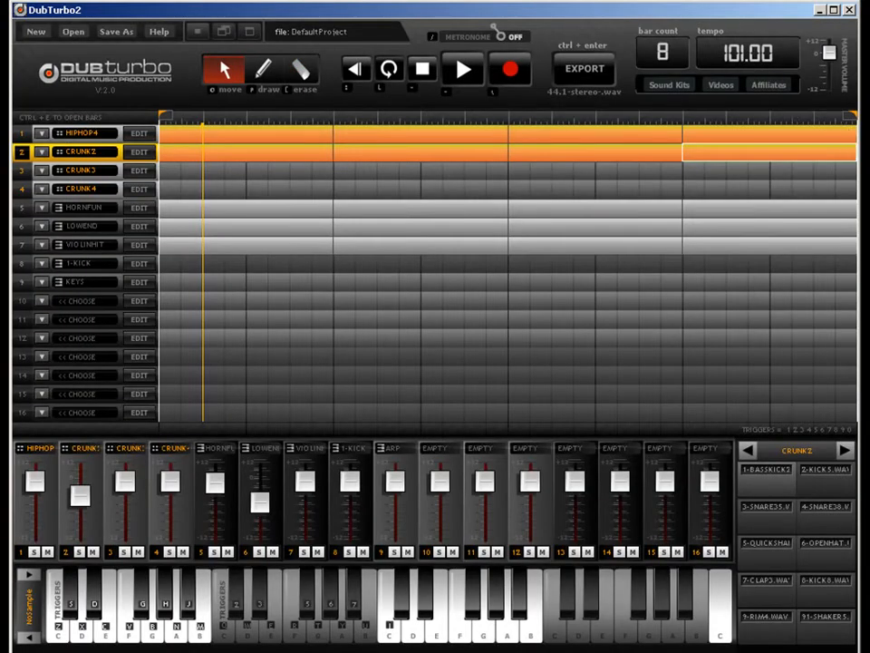
In the last HORNFUN clip, draw a rising ending: G on steps 25 and 27, G# on step 28, and high C on steps 29 to 32.
click(728, 212)
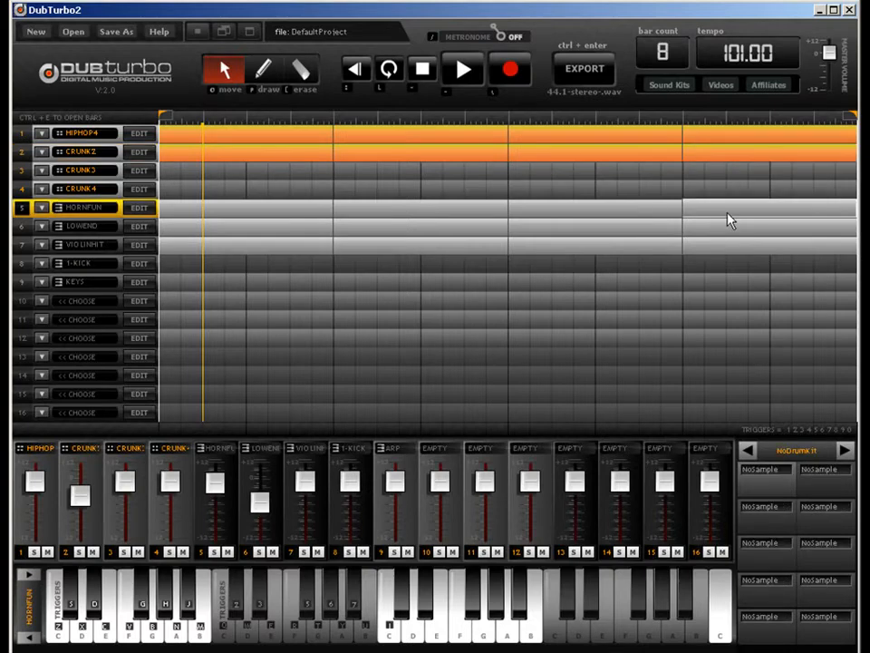
key(ctrl+e)
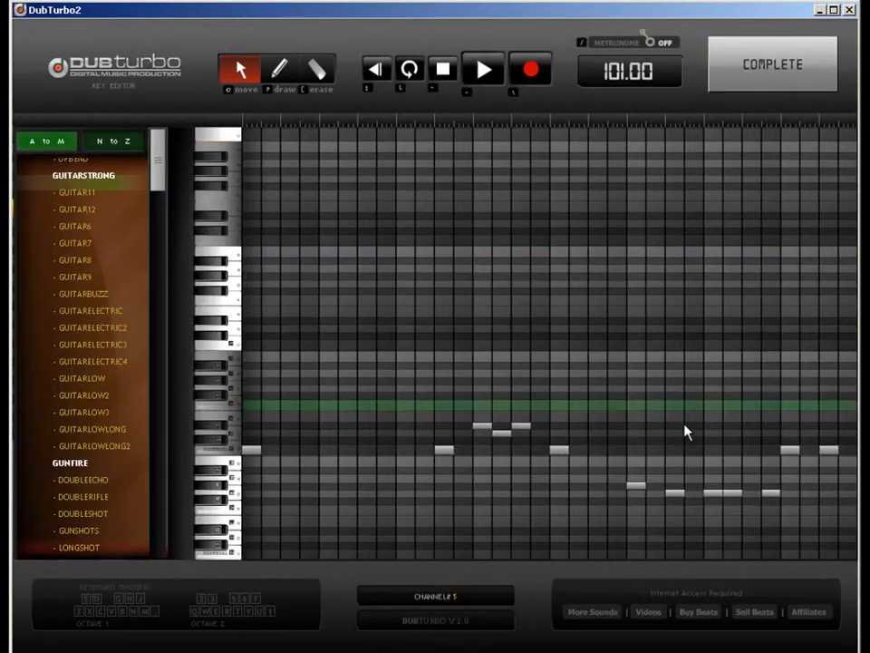
click(282, 74)
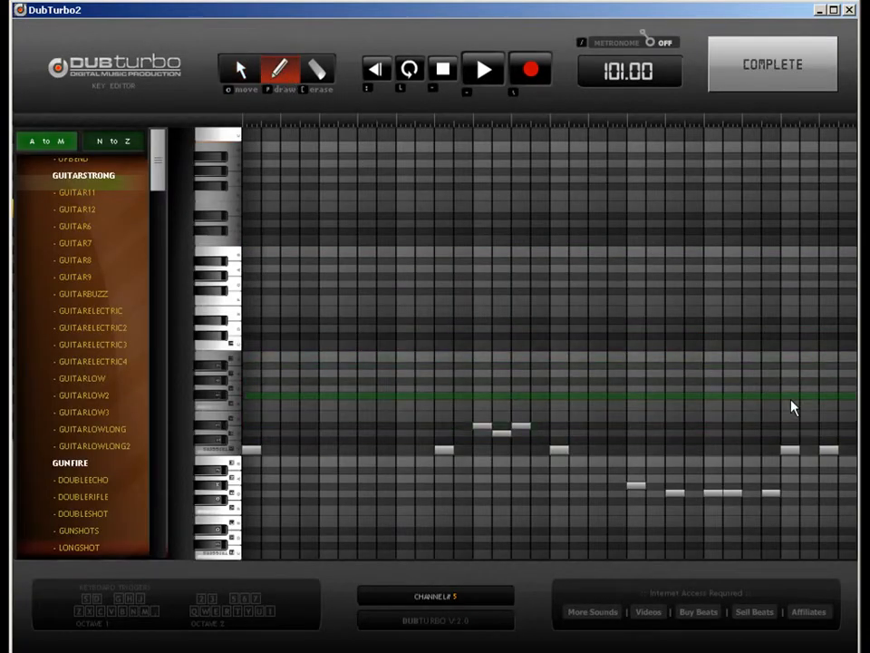
click(715, 395)
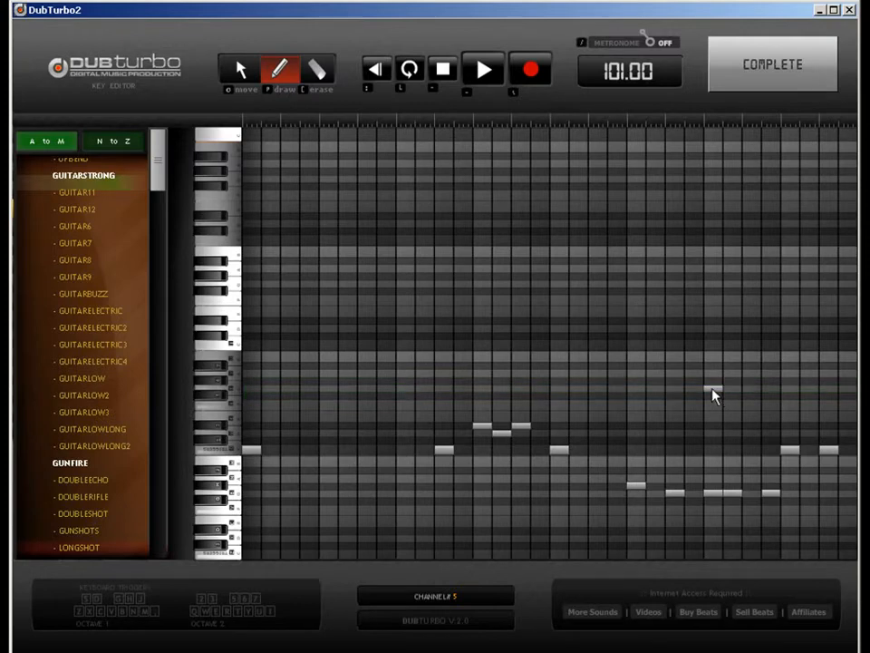
click(771, 382)
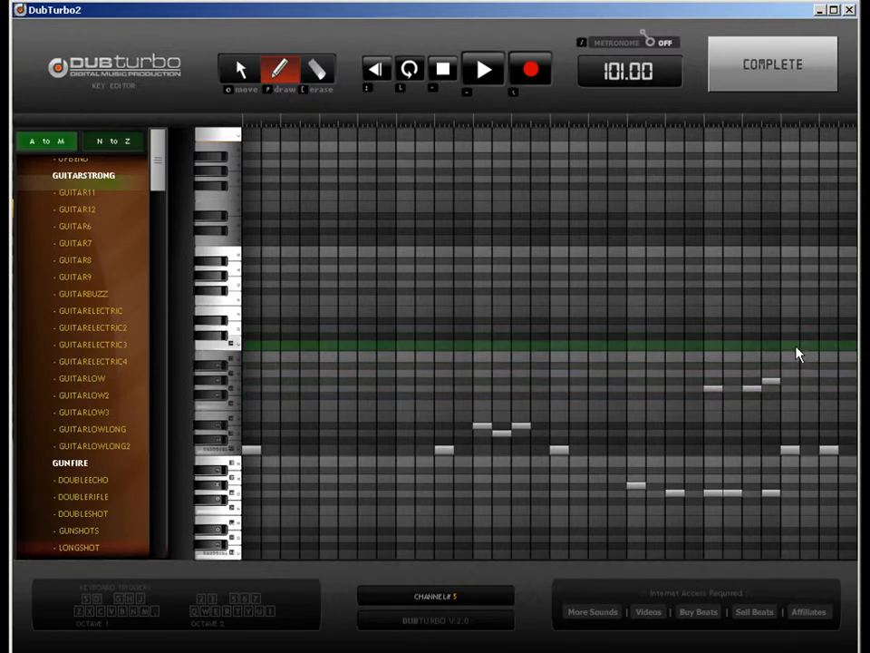
drag(795, 352, 848, 352)
Erase the original lower notes from step 21 to step 31 of the last HORNFUN clip and return to the arrangement.
key(e)
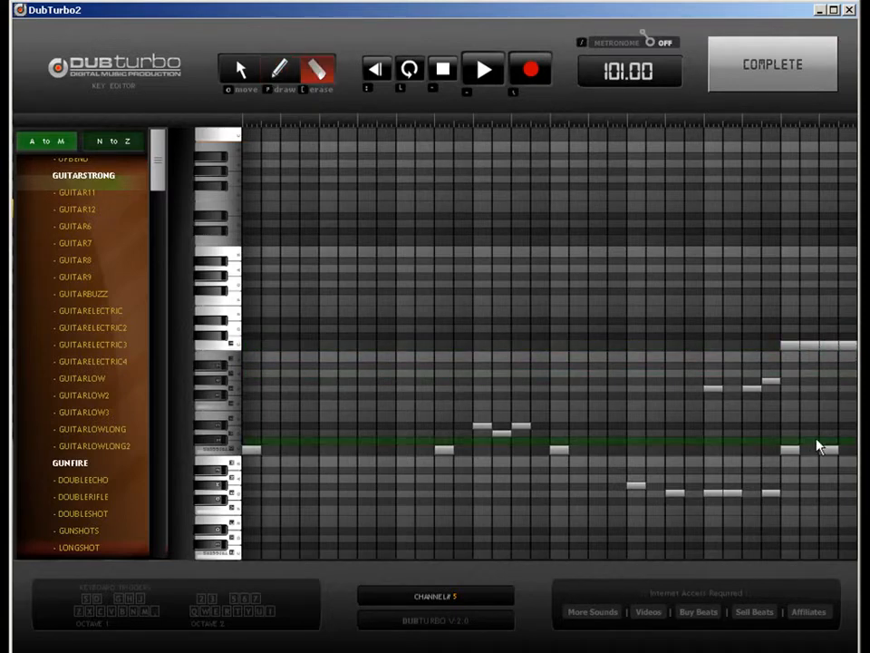
click(829, 450)
click(791, 451)
click(770, 494)
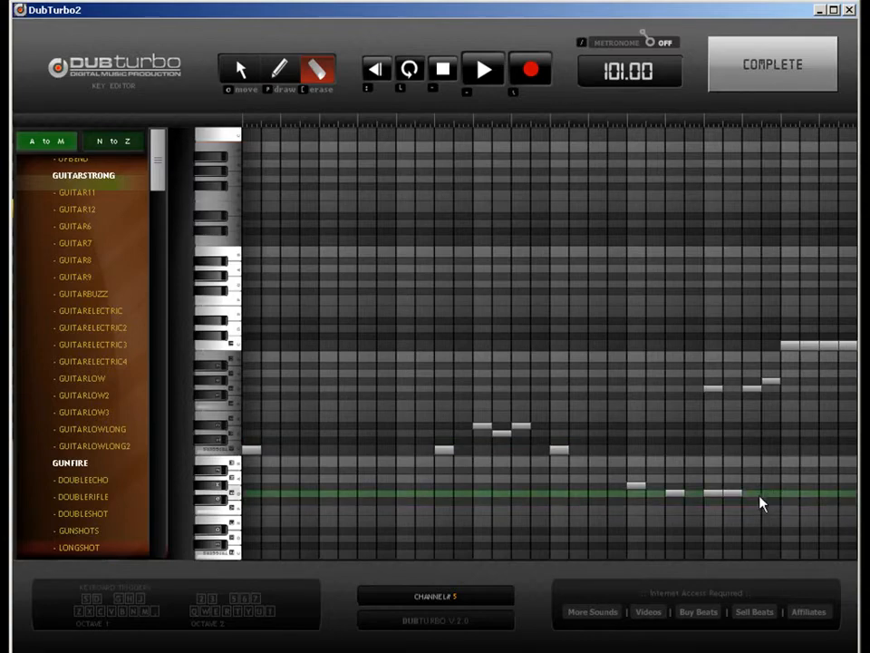
click(722, 494)
click(675, 493)
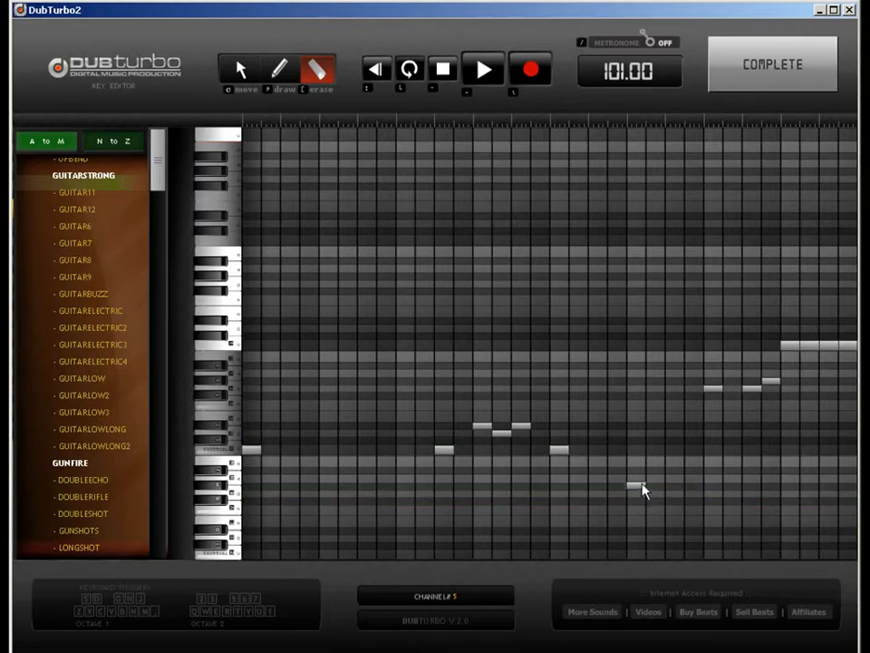
click(638, 486)
click(773, 63)
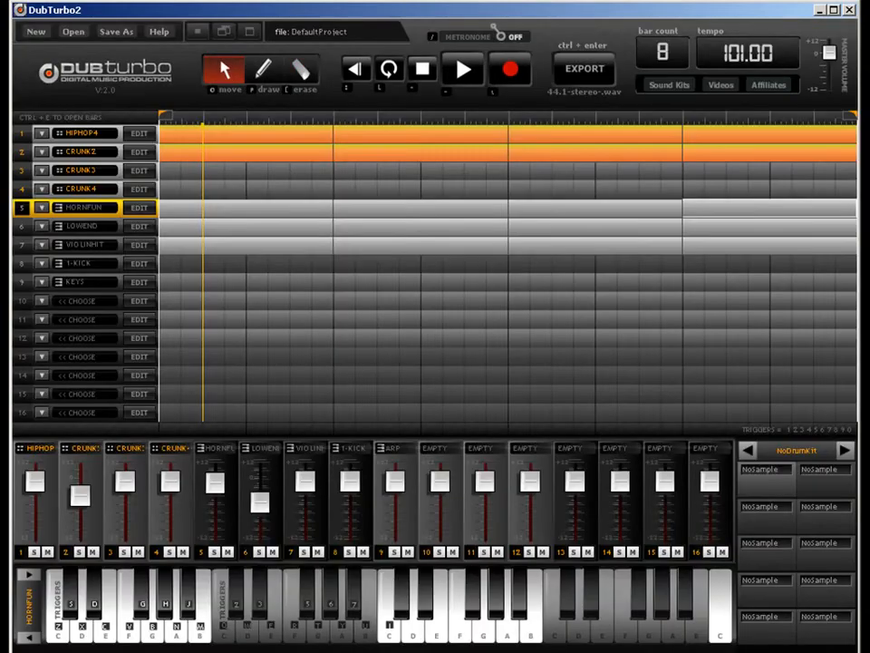
Review the notes of the LOWEND clip in bars 7 and 8 and return to the arrangement.
click(781, 227)
key(ctrl+e)
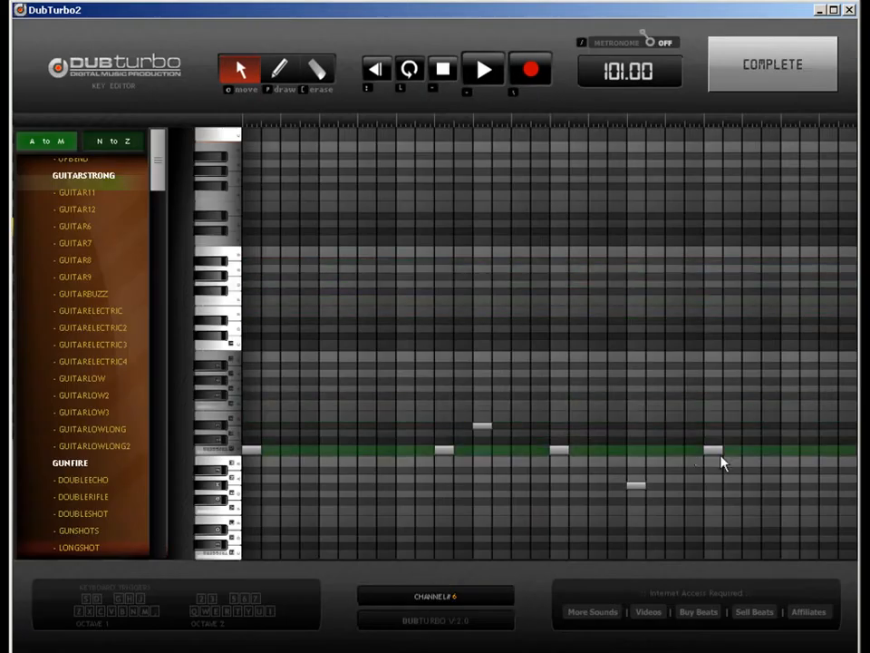
click(790, 60)
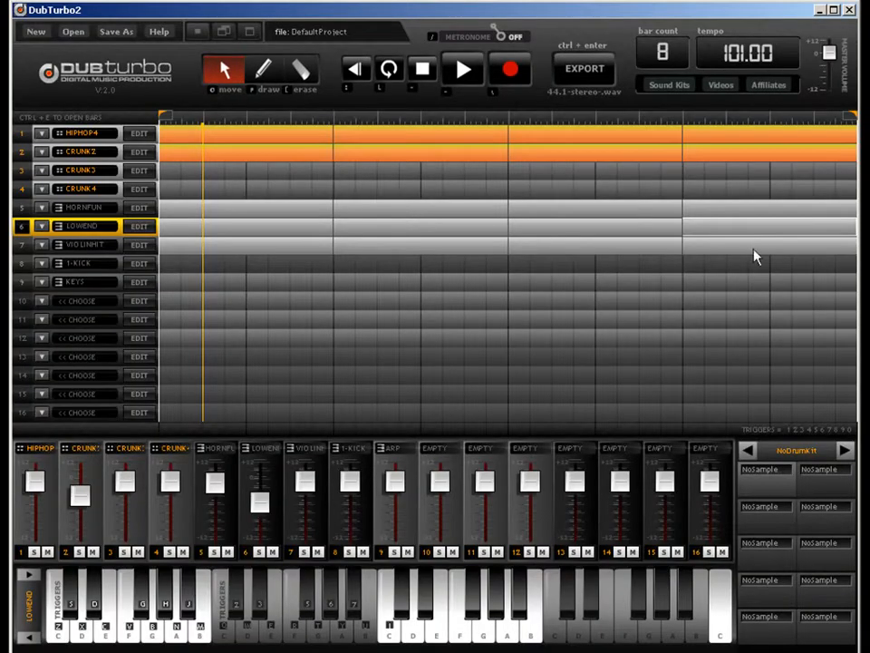
Erase the VIOLINHIT notes from step 24 through step 31 of the clip in bars 7 and 8.
click(758, 250)
key(ctrl+e)
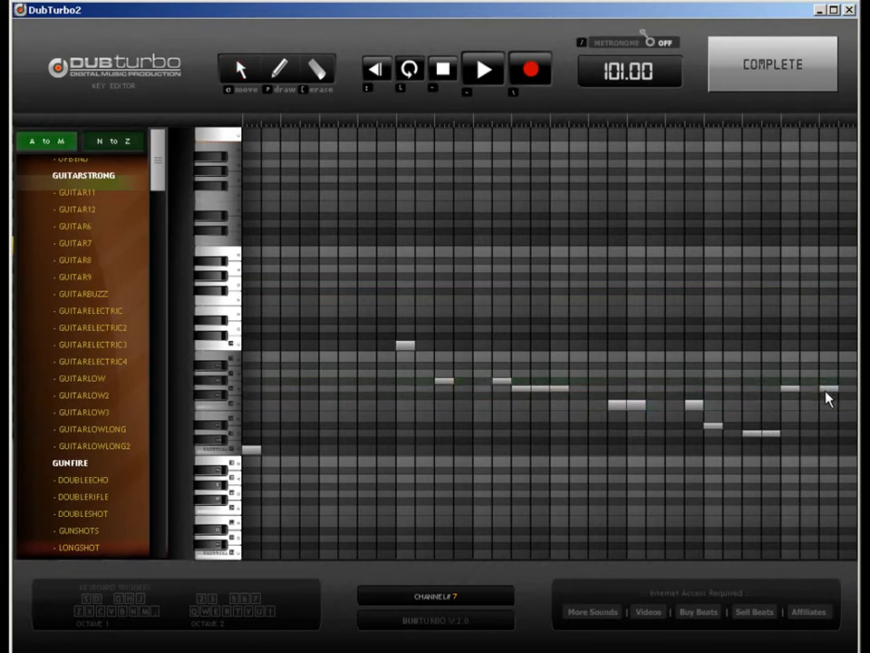
key([)
click(833, 388)
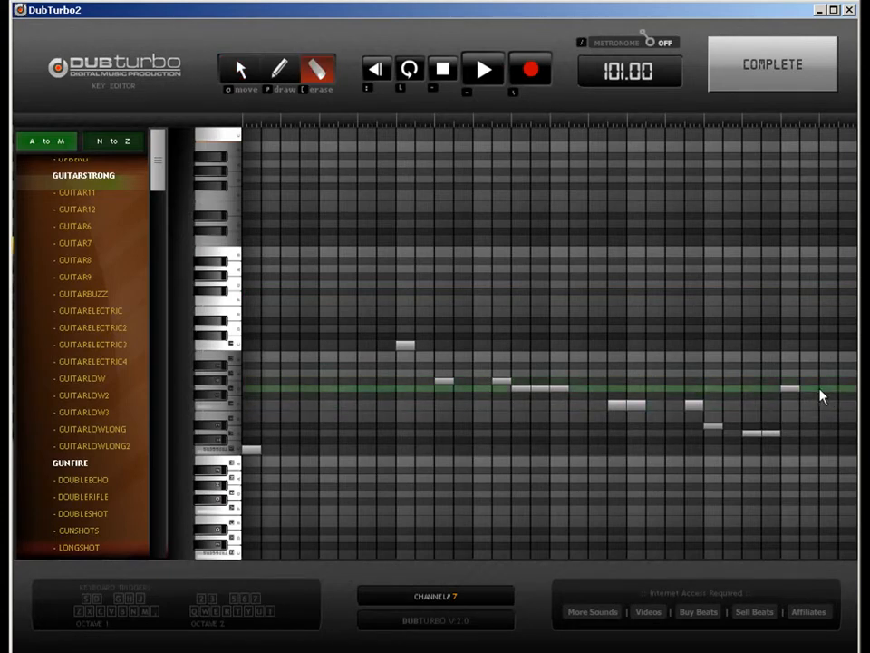
click(791, 390)
click(771, 434)
click(713, 428)
click(693, 408)
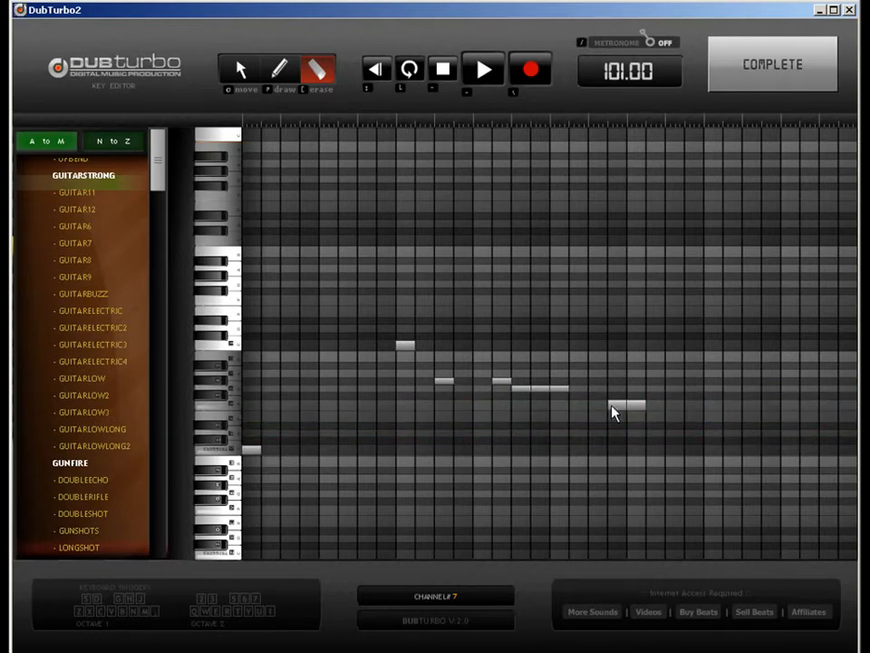
Erase the notes between steps 9 and 21 of the VIOLINHIT clip, keeping the one on step 17, and return to the arrangement.
click(406, 345)
click(445, 381)
click(516, 387)
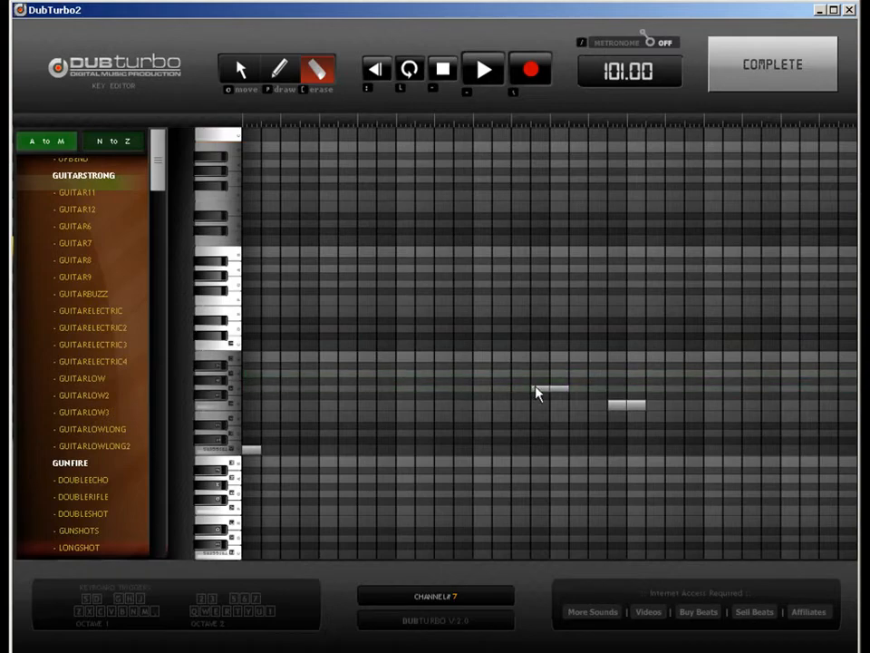
click(534, 387)
click(630, 408)
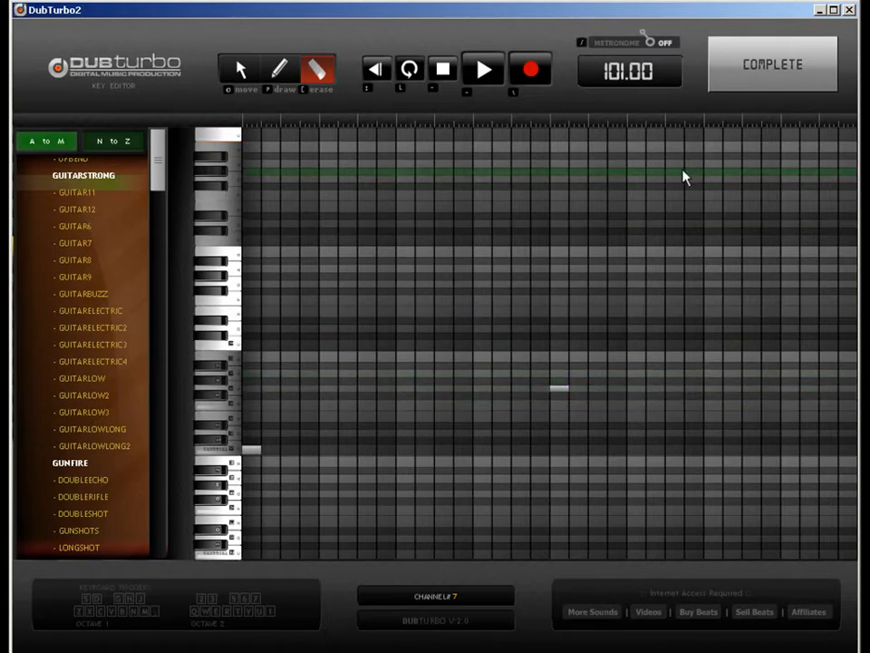
click(772, 63)
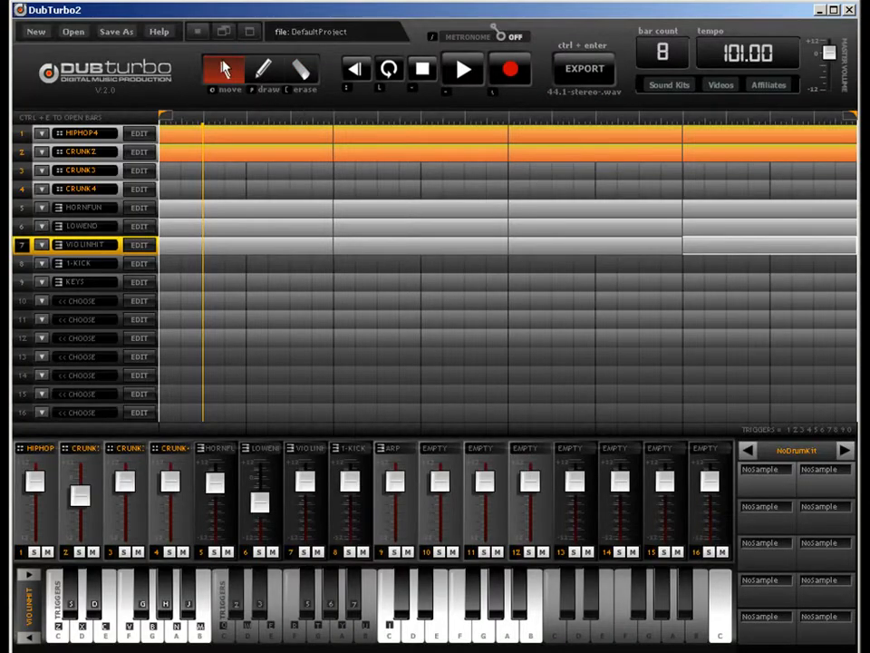
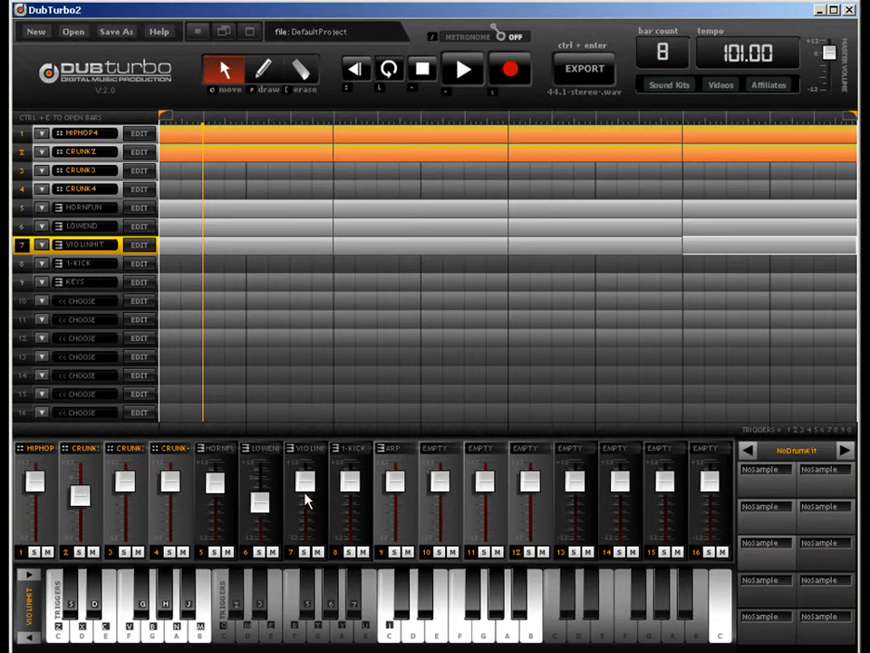
Lower the mixer volumes of the VIOLINHIT and 1-KICK channels slightly below their default level.
drag(305, 498, 306, 511)
drag(352, 487, 356, 514)
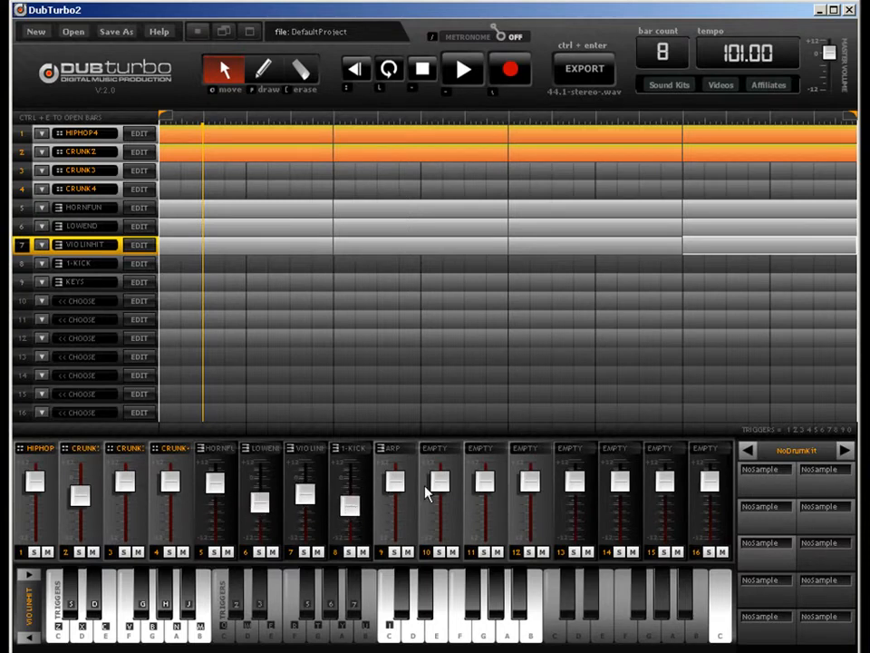
Copy the HORNFUN clips onto the 1-KICK track (channel 8), filling all eight bars.
click(180, 212)
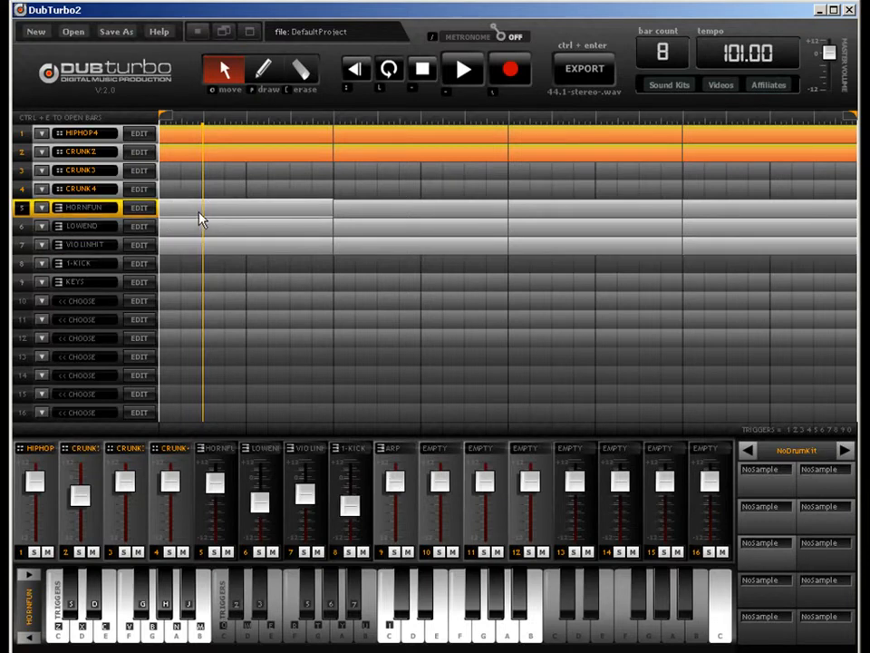
click(196, 247)
click(197, 265)
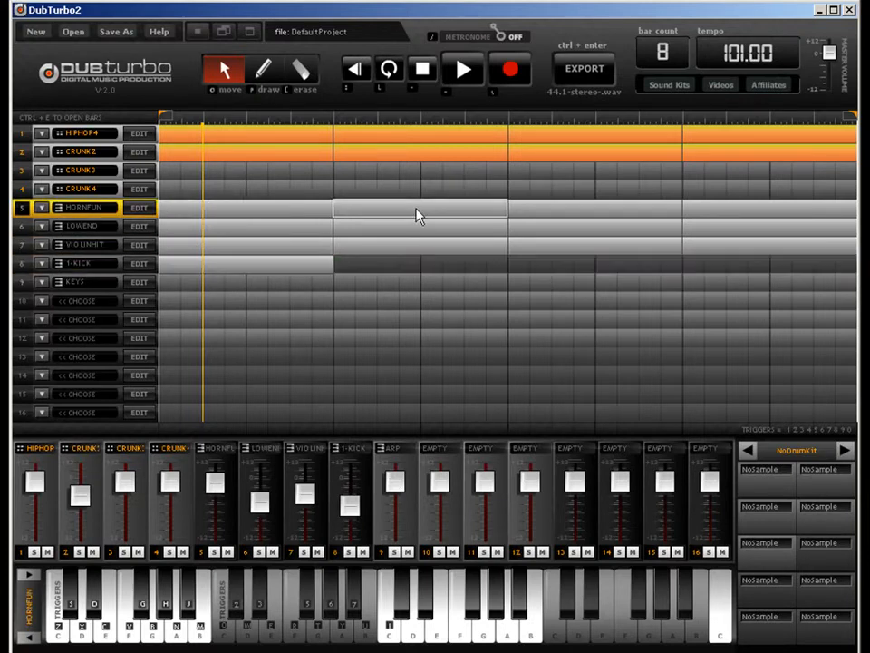
click(396, 266)
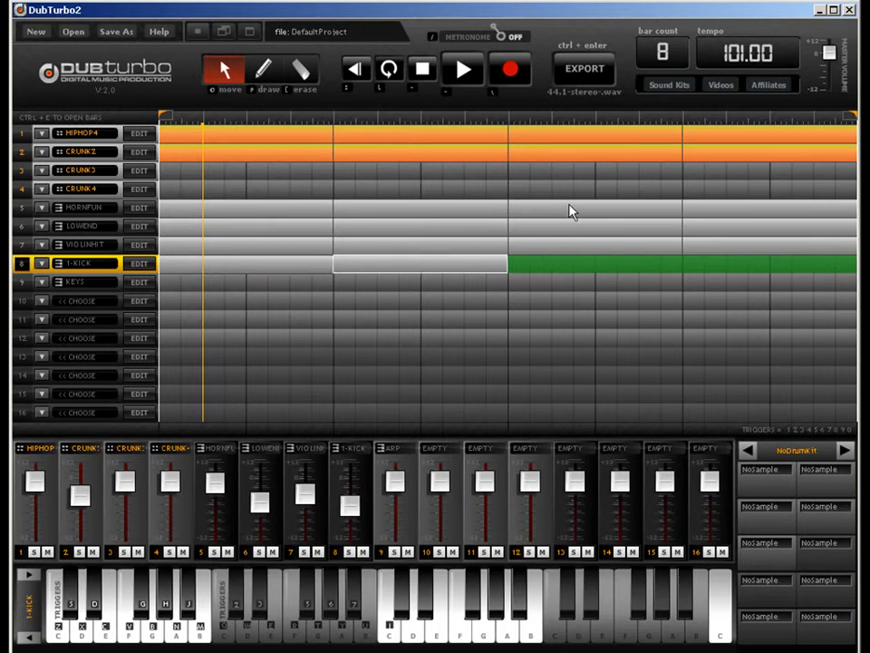
click(573, 224)
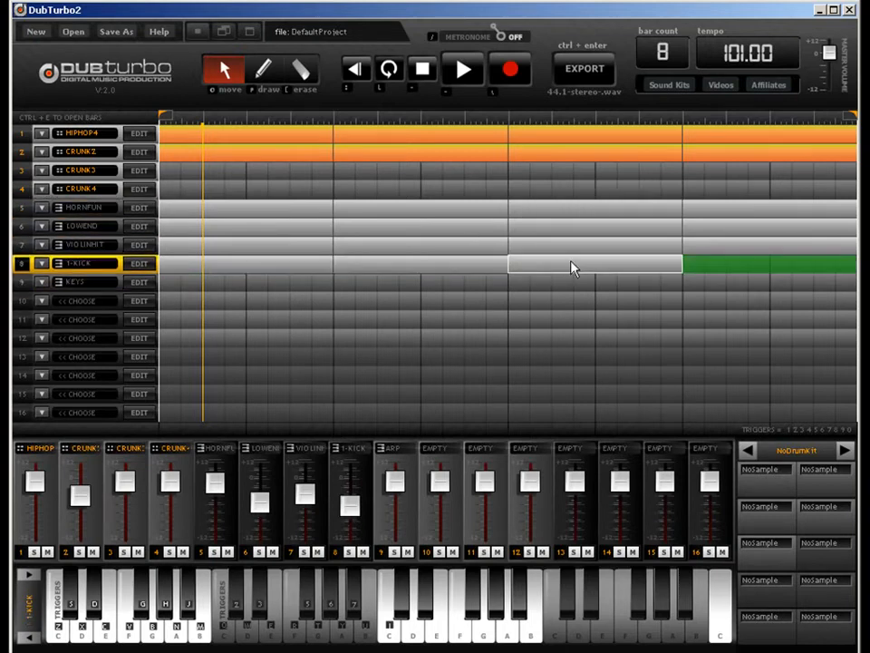
click(732, 269)
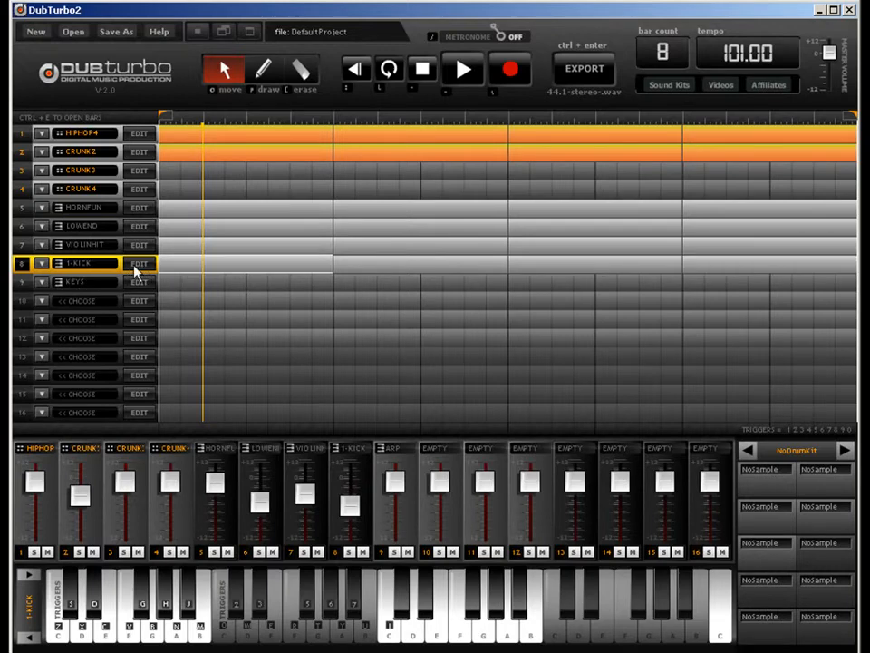
Try the GUITAR7 and GUITAR8 sounds on channel 8, assign GUITAR9 to it and return to the arrangement.
click(138, 269)
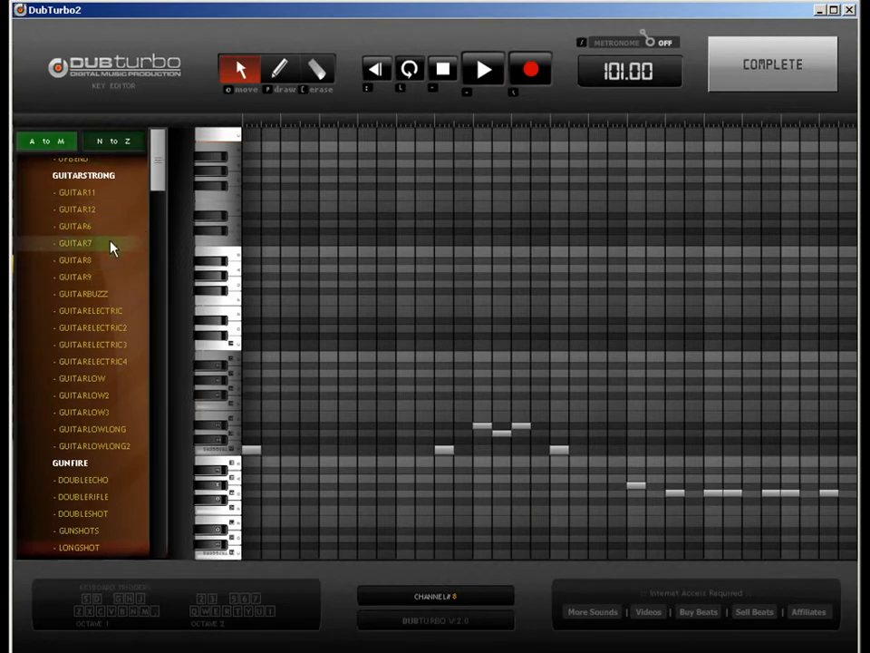
click(111, 245)
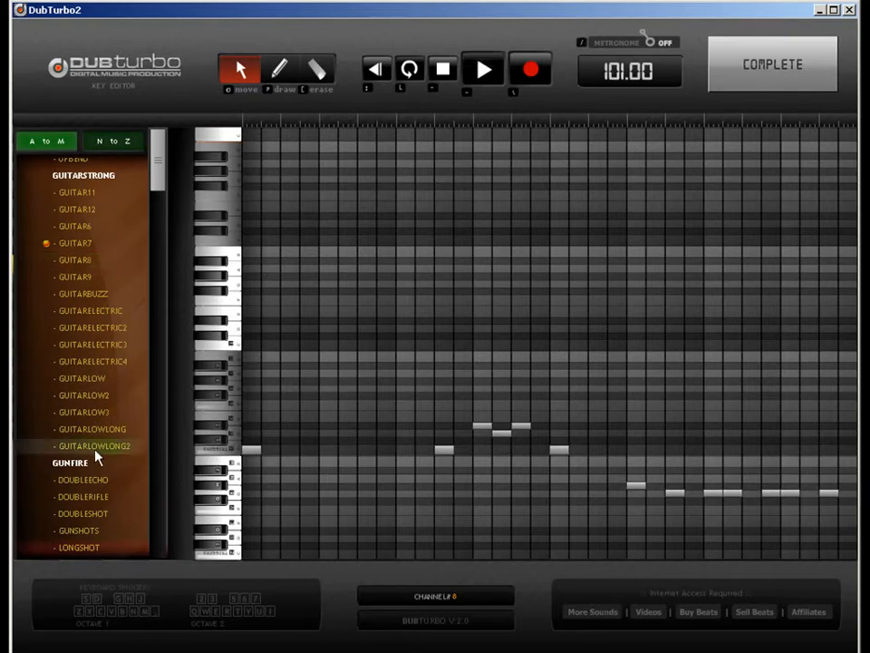
click(91, 260)
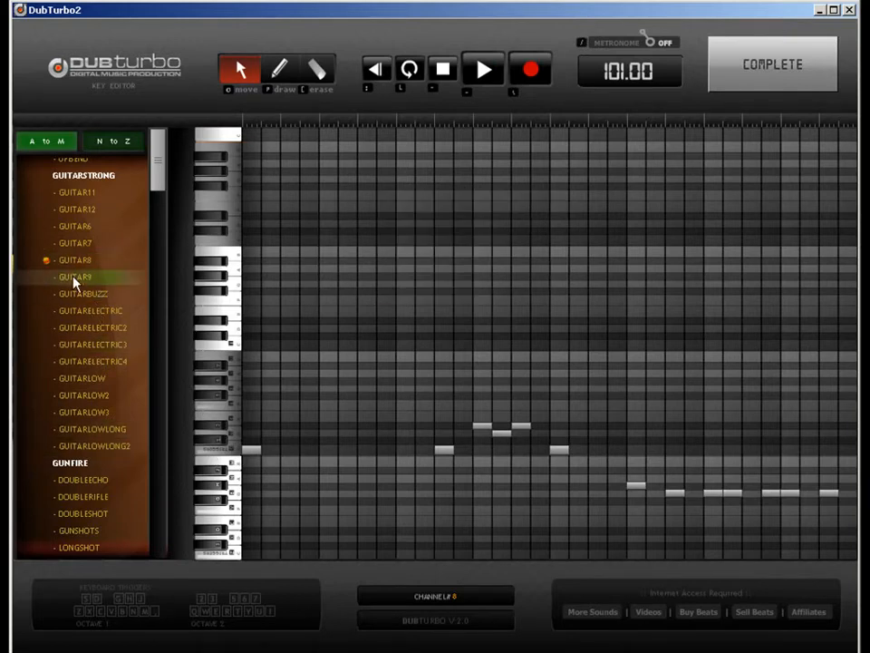
click(77, 278)
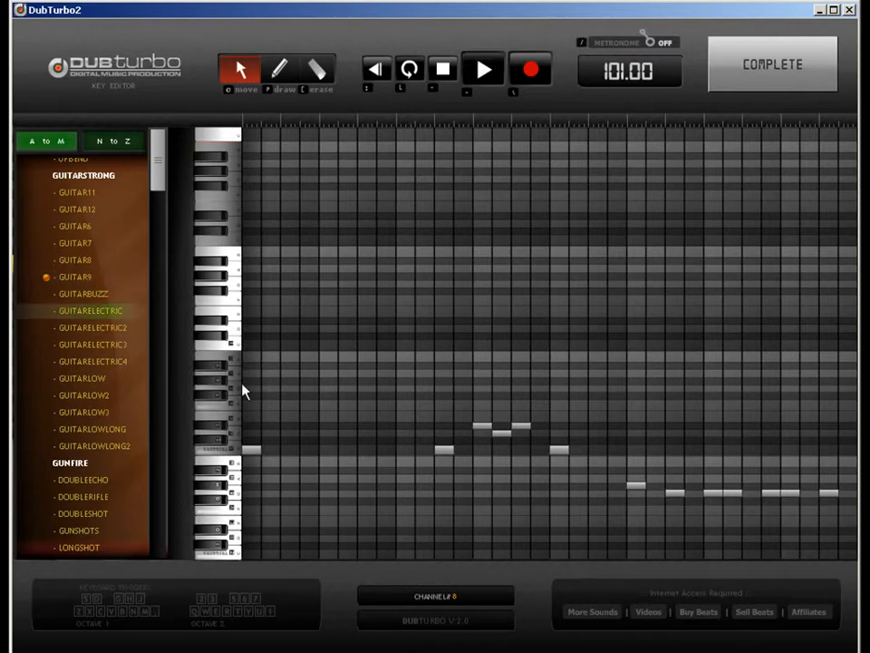
click(791, 88)
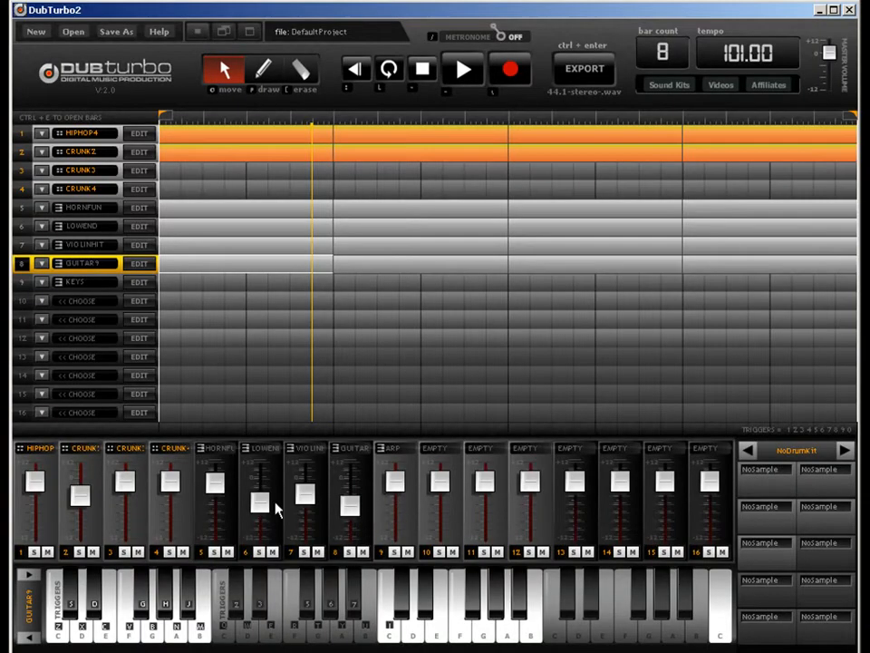
Lower the mixer volumes of the HORNFUN, LOWEND and VIOLINHIT channels.
drag(216, 486, 222, 516)
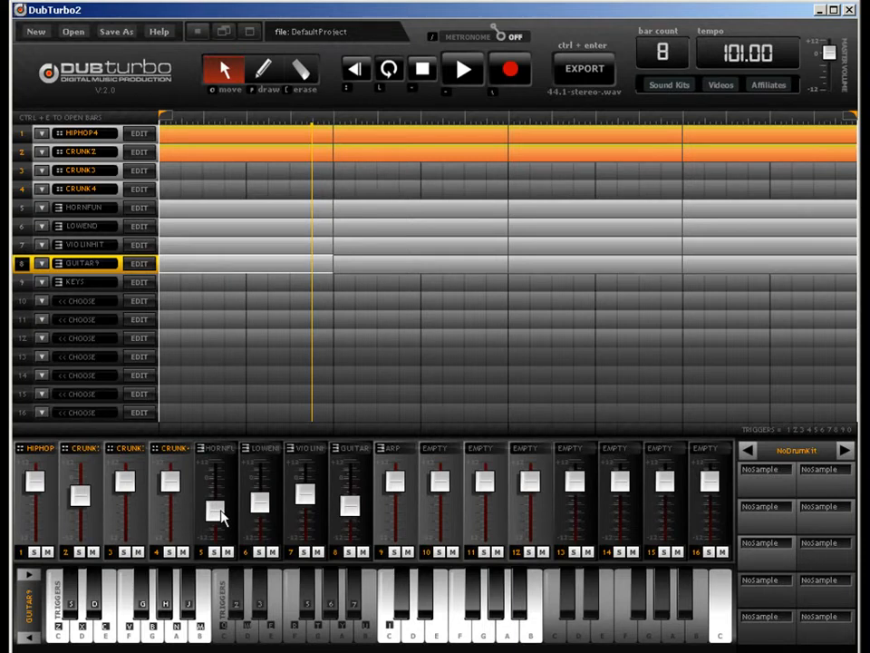
drag(305, 492, 258, 509)
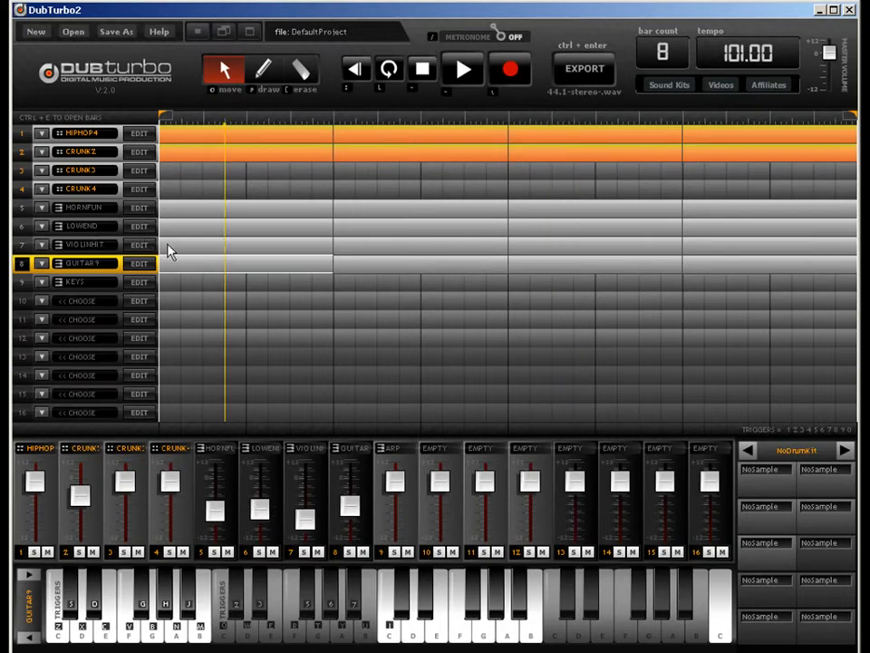
Copy the first VIOLINHIT clip and paste it four times along the KEYS track (channel 9) to fill all eight bars.
click(168, 246)
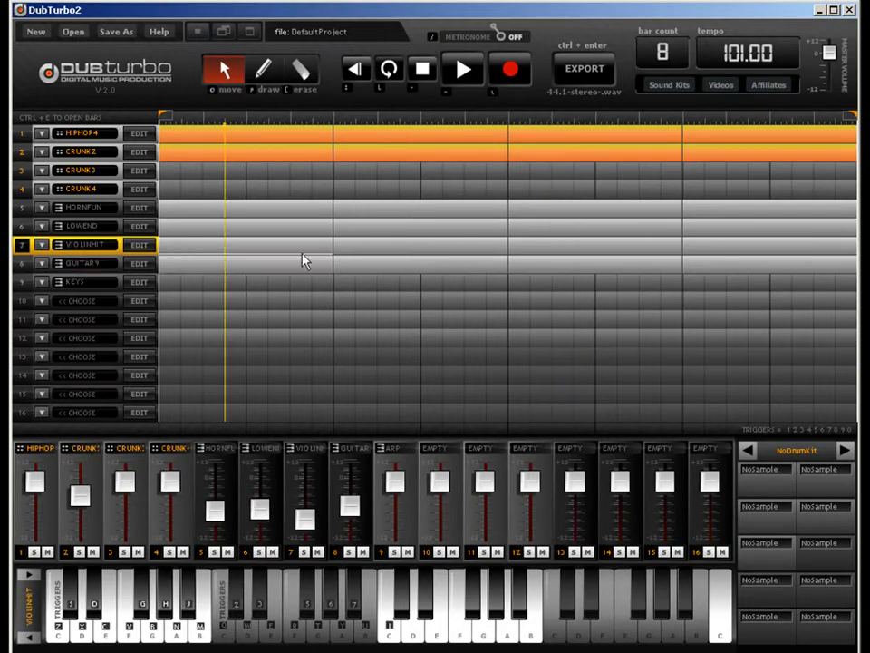
click(223, 287)
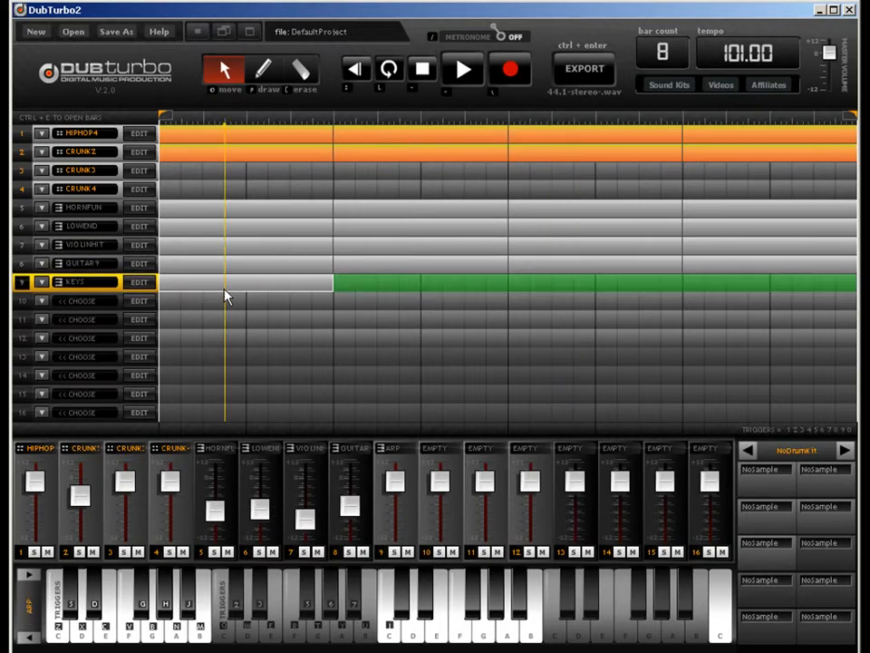
click(357, 287)
click(578, 284)
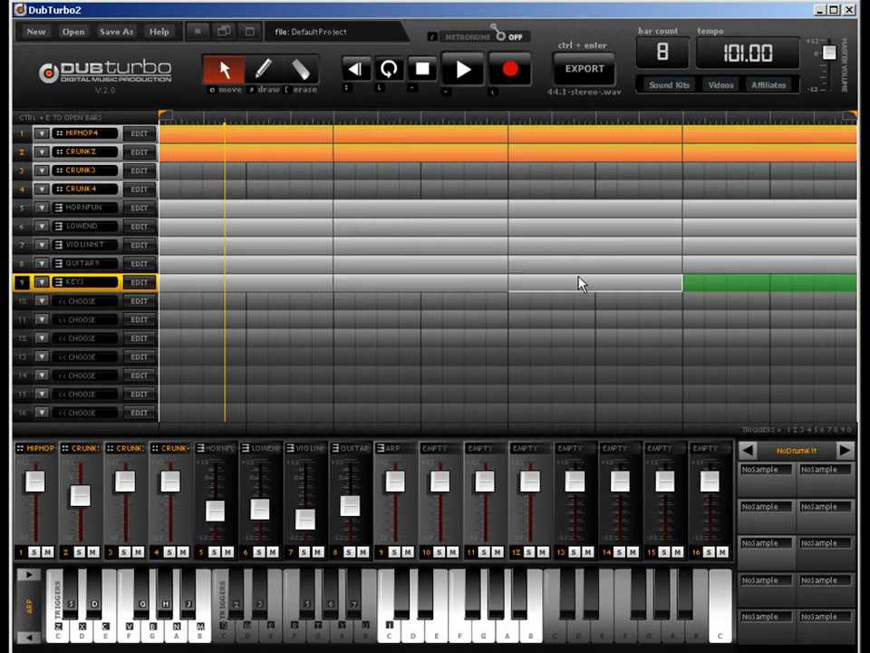
click(733, 289)
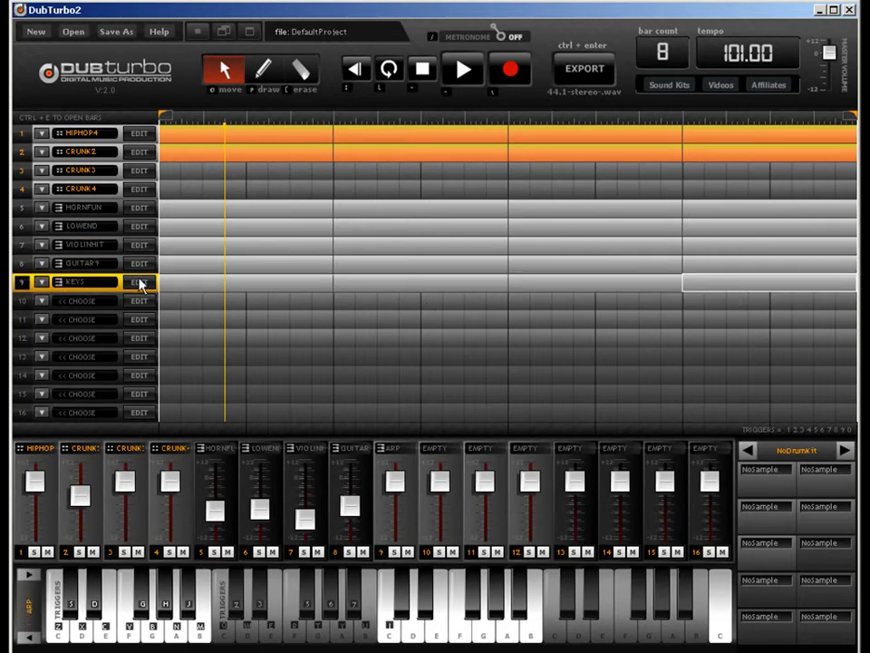
click(191, 285)
click(145, 287)
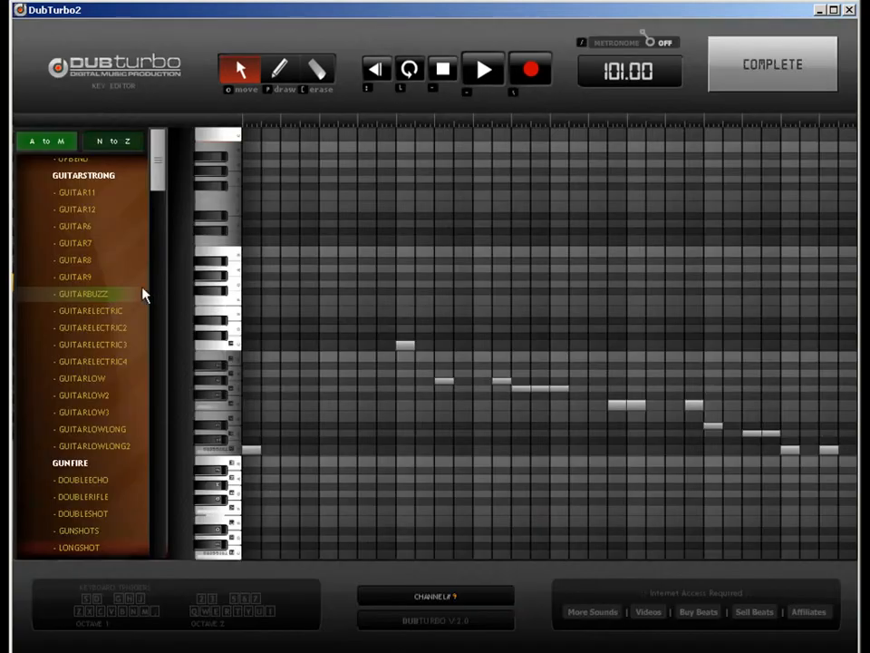
click(731, 73)
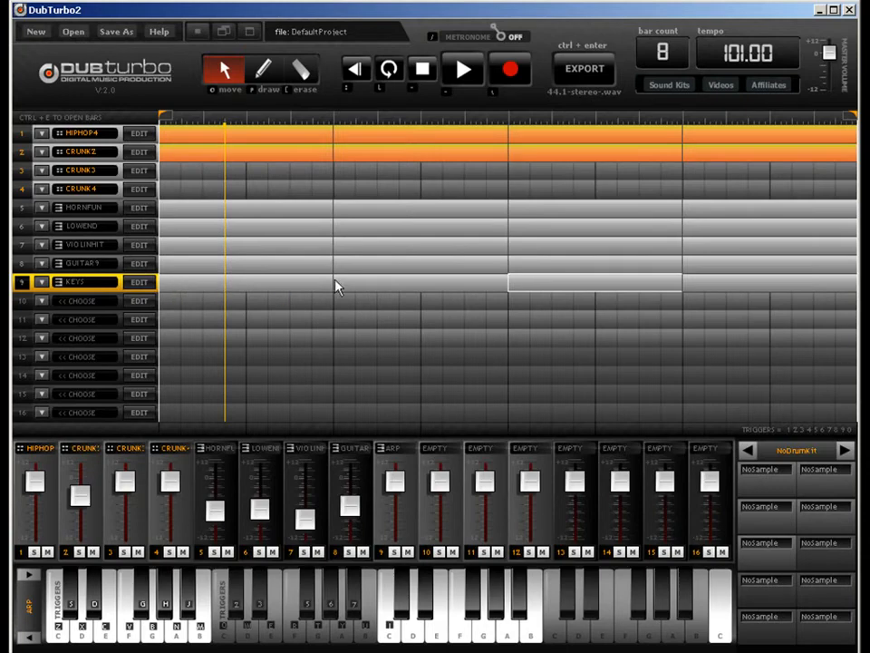
click(140, 283)
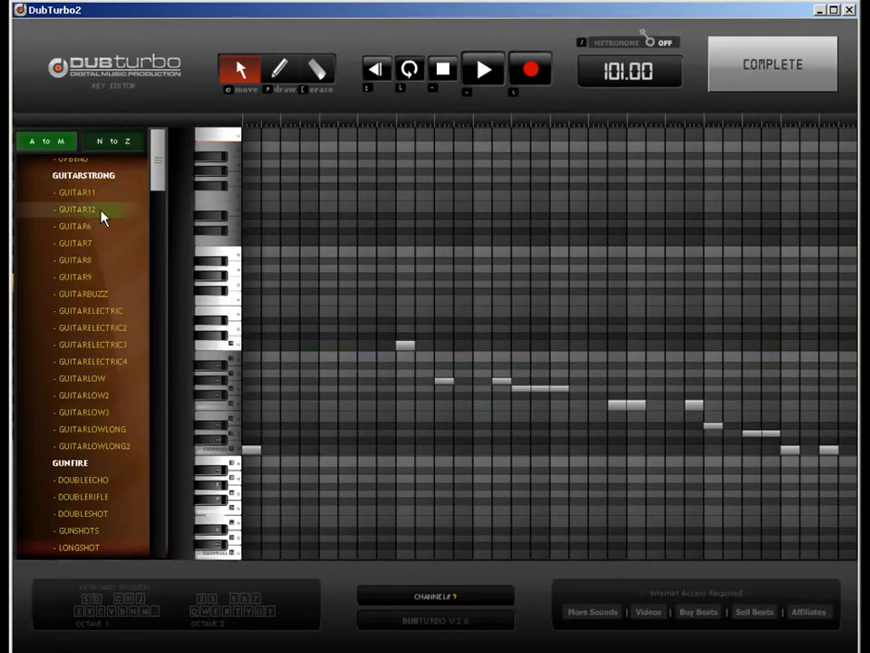
scroll(102, 217, down, 10)
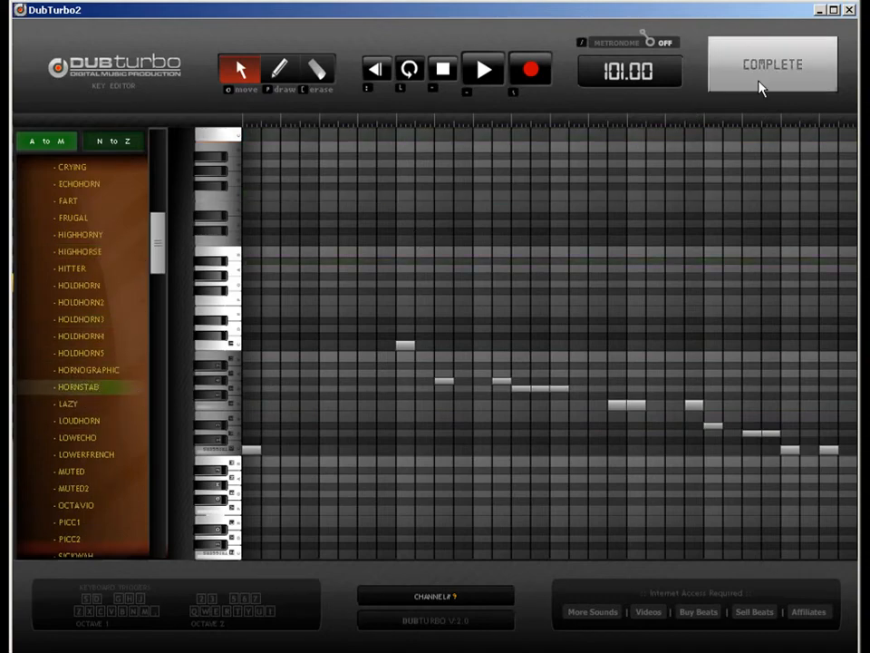
click(760, 88)
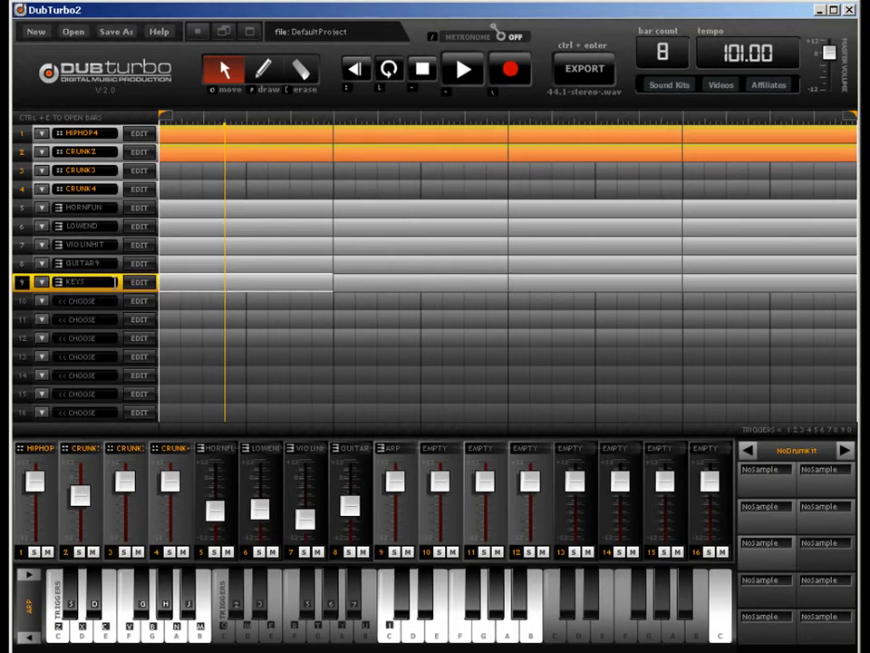
Assign the ORGANICB sound from the CHORDED group to channel 9 and return to the arrangement.
key(ctrl+e)
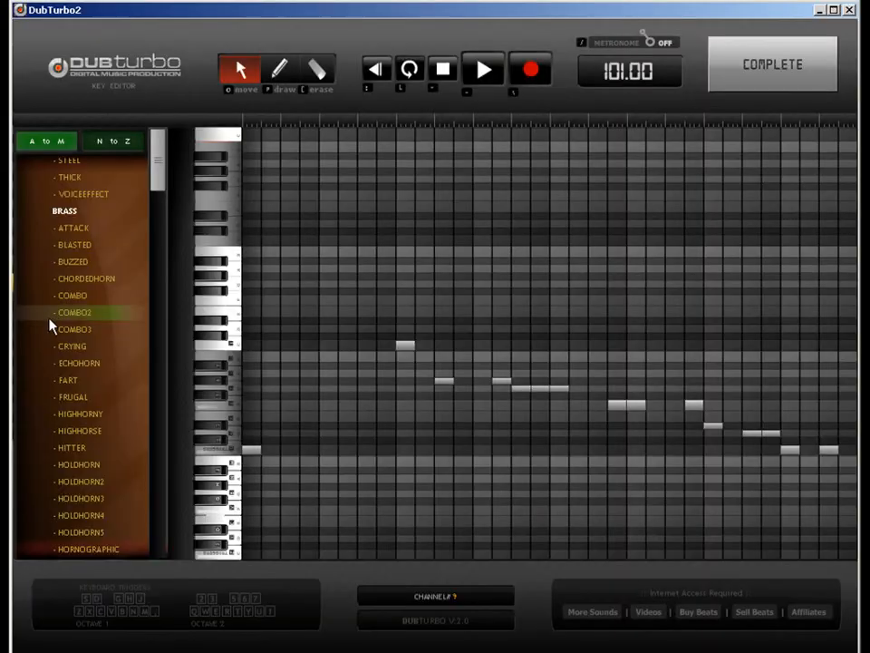
drag(160, 189, 158, 308)
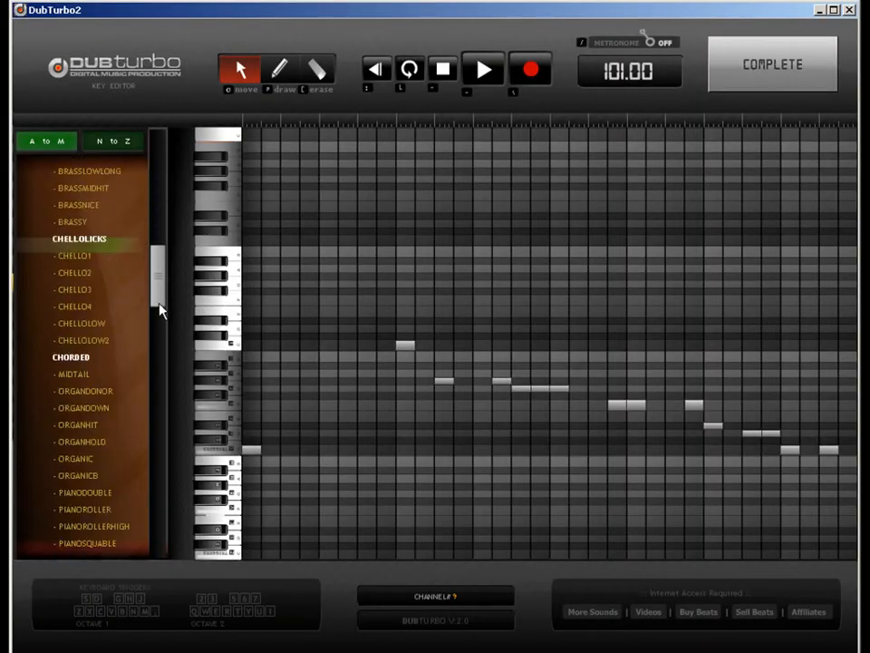
click(98, 416)
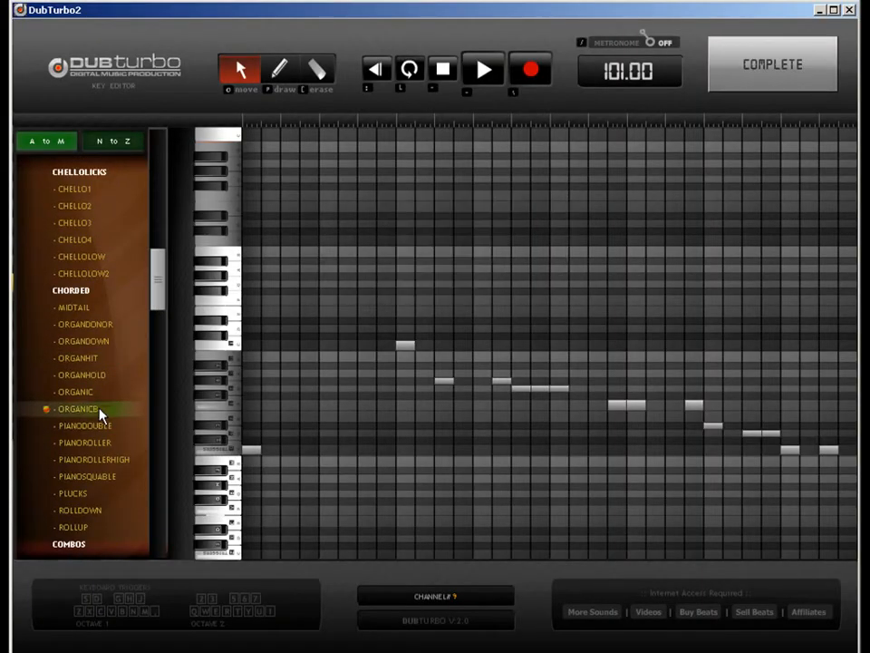
key(ctrl+e)
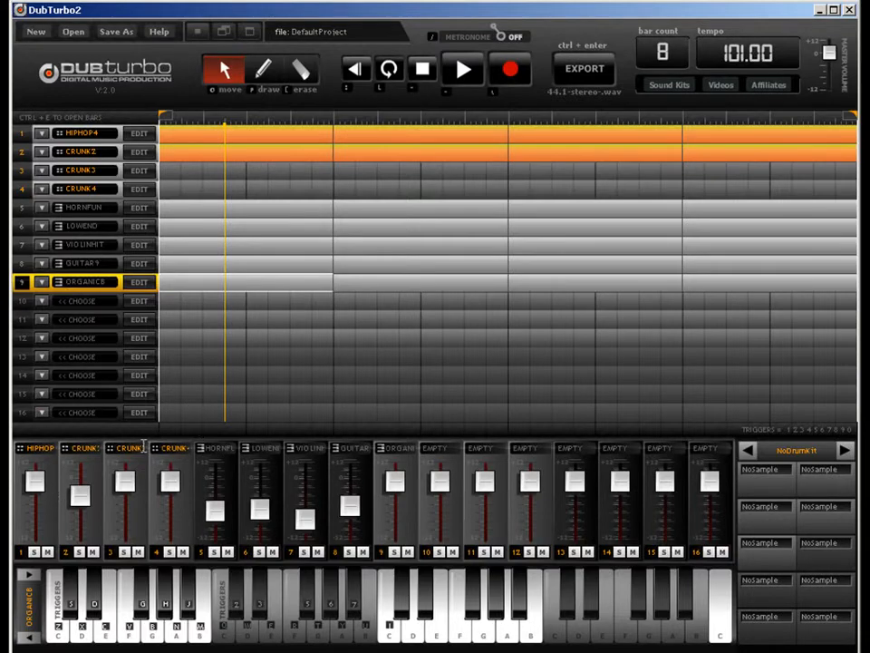
Replace channel 9's sound with CHELLO1 from the CHELLOLICKS group and lower that channel's mixer volume in the arrangement.
click(248, 283)
click(248, 282)
key(ctrl+e)
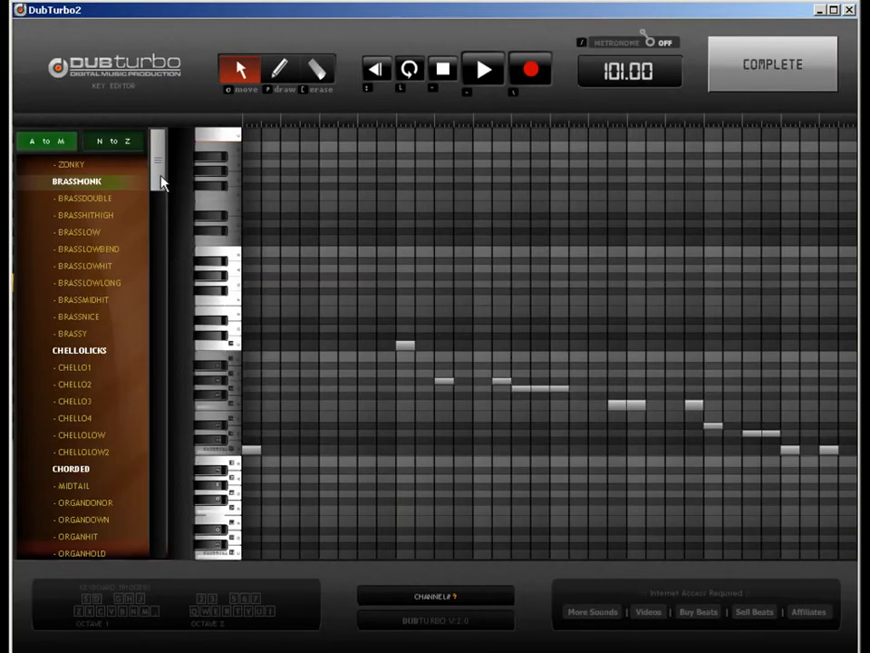
click(75, 372)
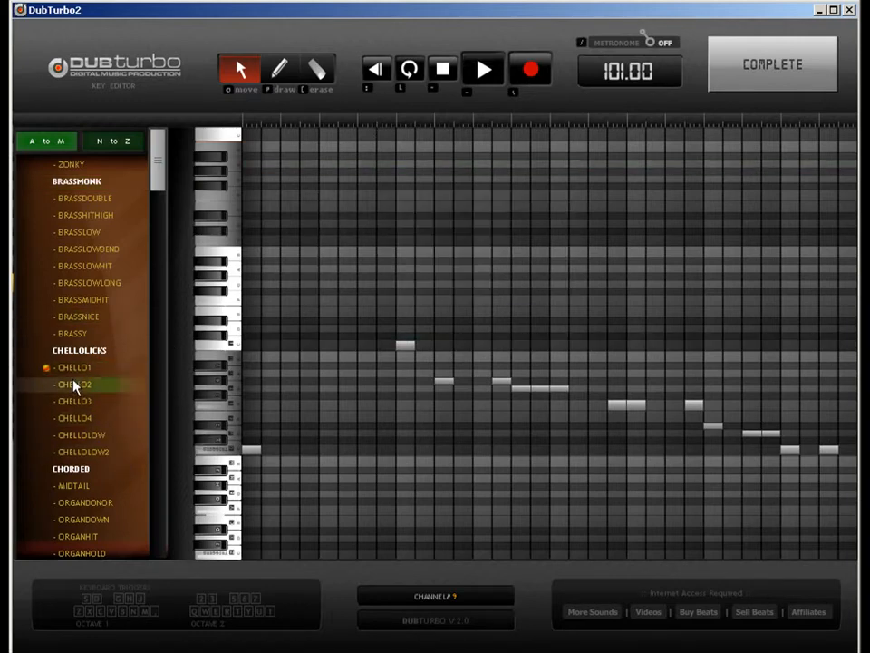
click(750, 84)
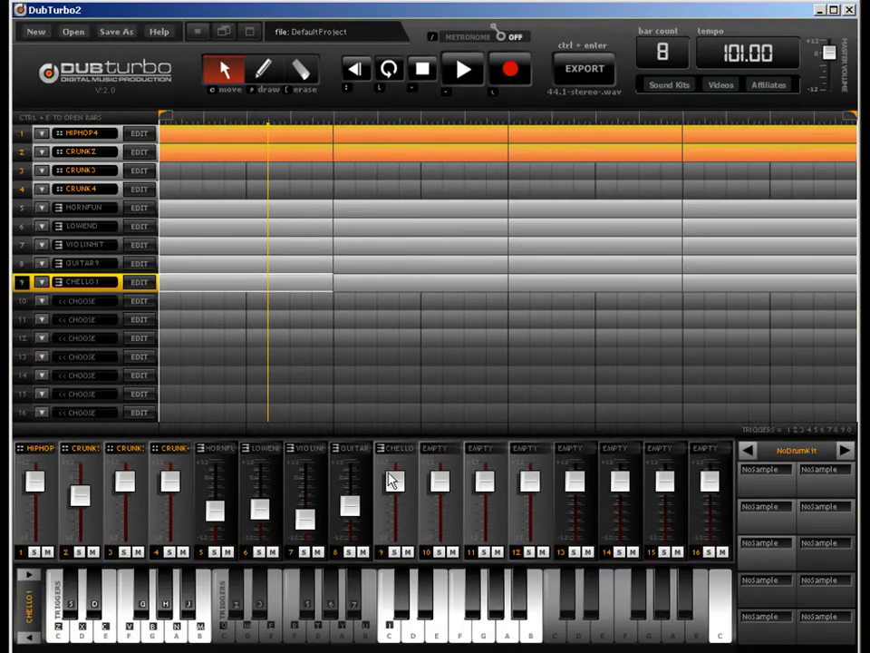
drag(391, 480, 403, 499)
key(space)
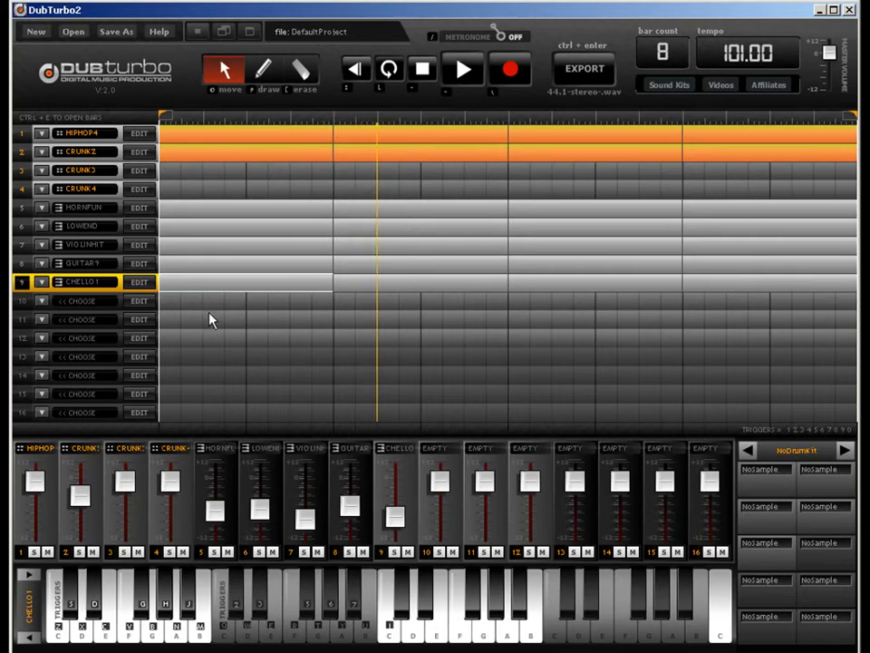
Draw a three-note chord at the start of channel 9's CHELLO1 pattern and repeat it just before the highest note.
key(ctrl+e)
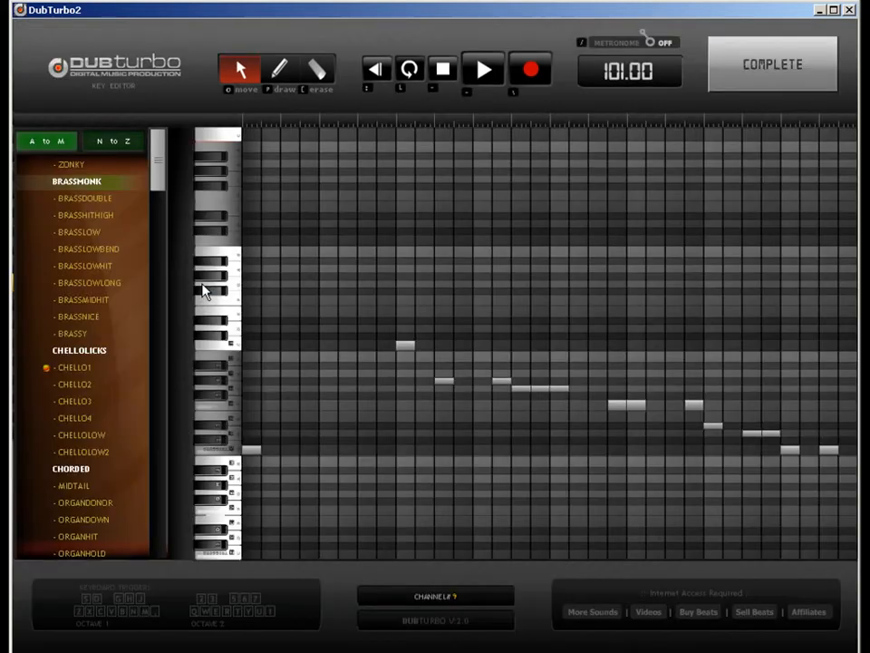
click(279, 70)
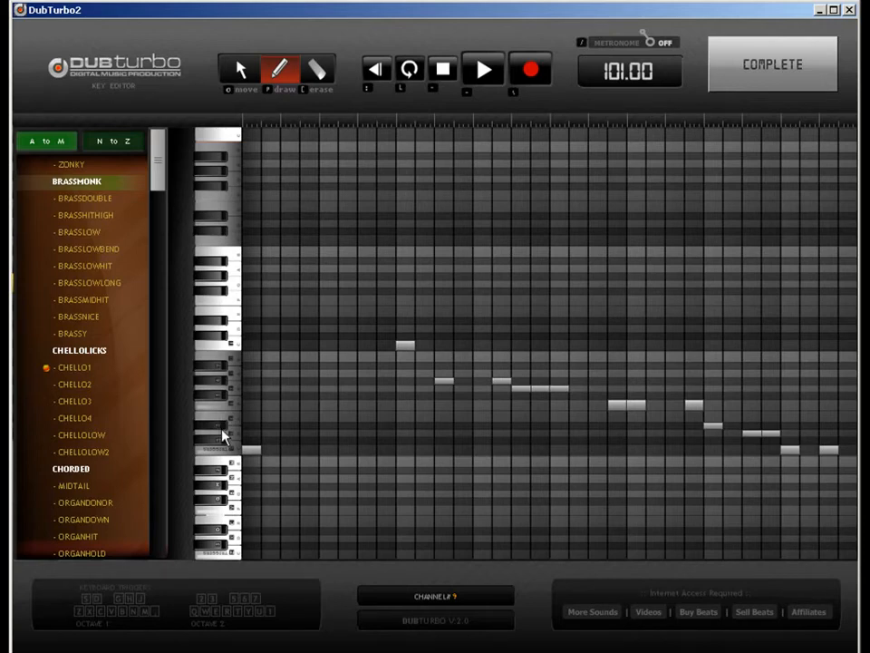
click(252, 390)
click(367, 450)
click(367, 425)
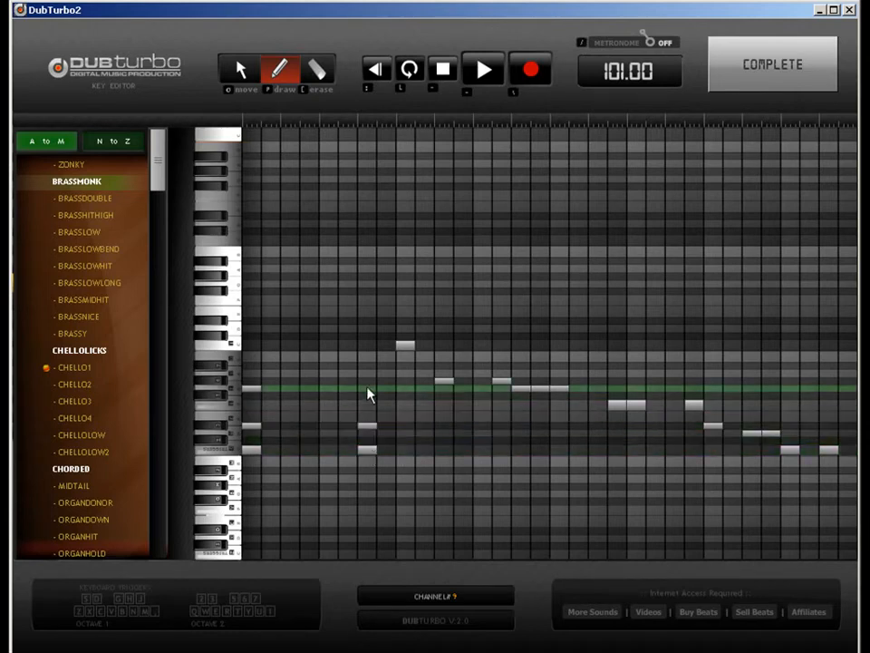
click(368, 390)
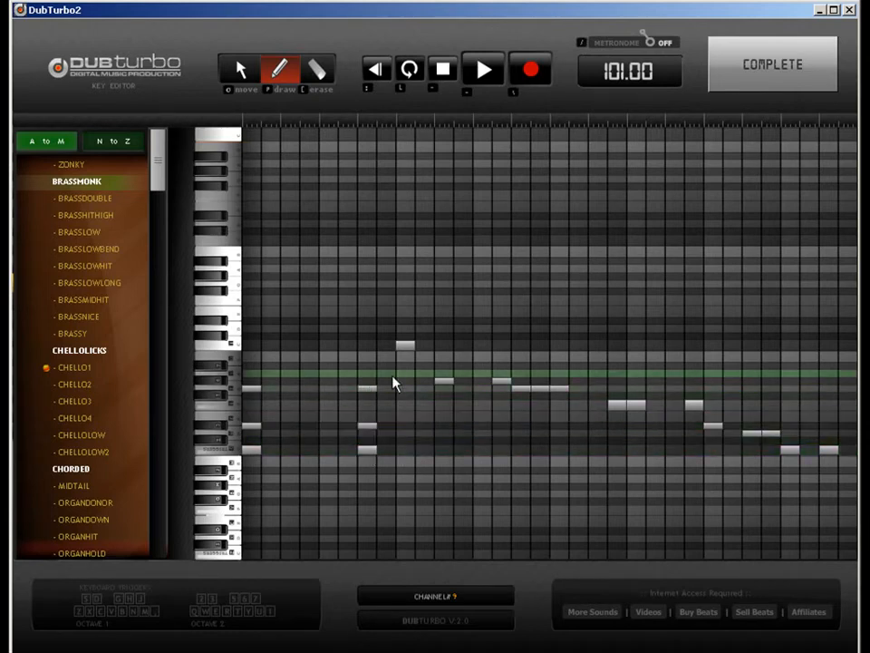
Add a harmony note to each of the three notes following the second chord and return to the arrangement.
click(405, 380)
click(445, 346)
click(503, 325)
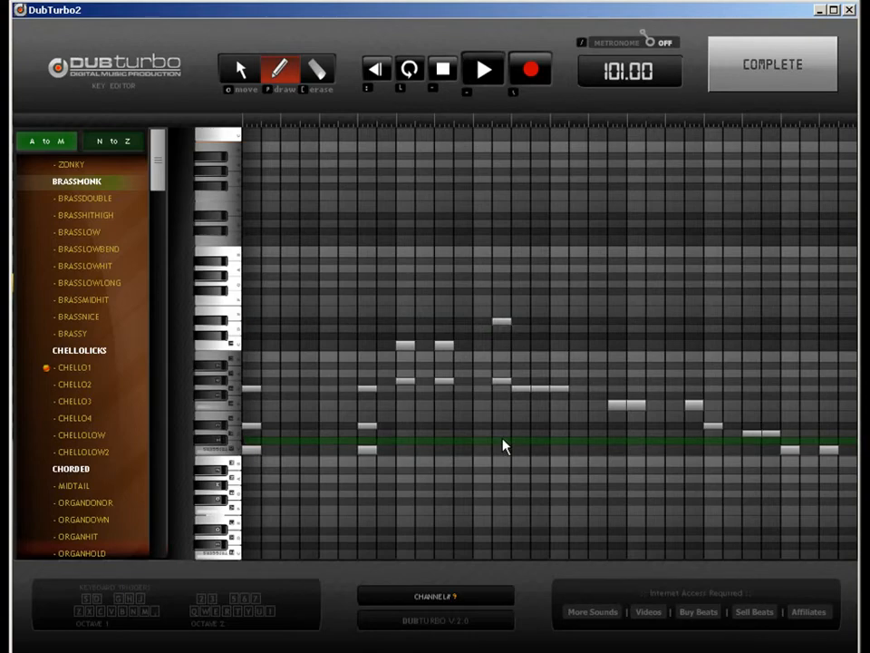
click(735, 83)
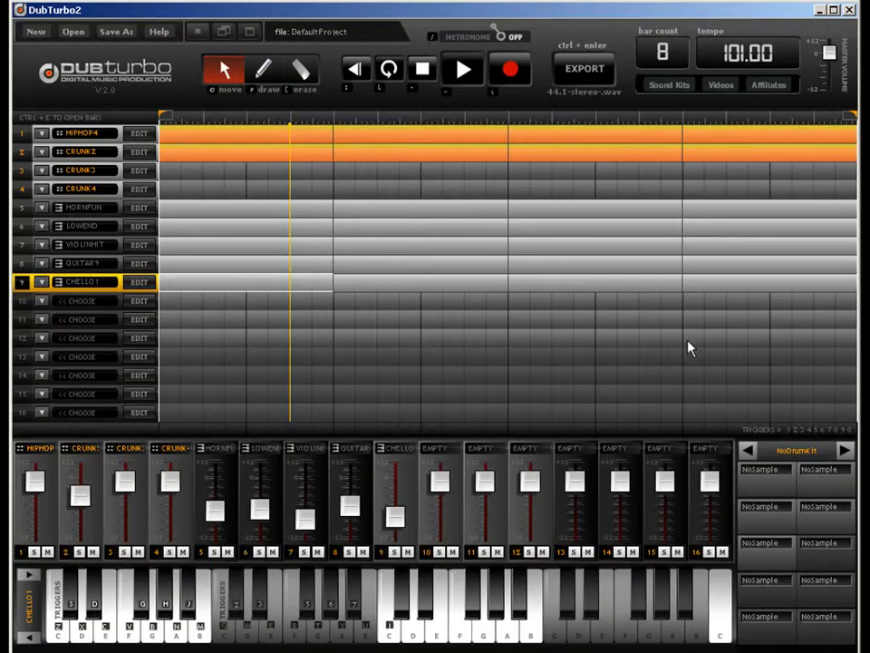
Audition the CHELLO1 channel soloed, remove the solo and play the full mix.
click(396, 552)
key(space)
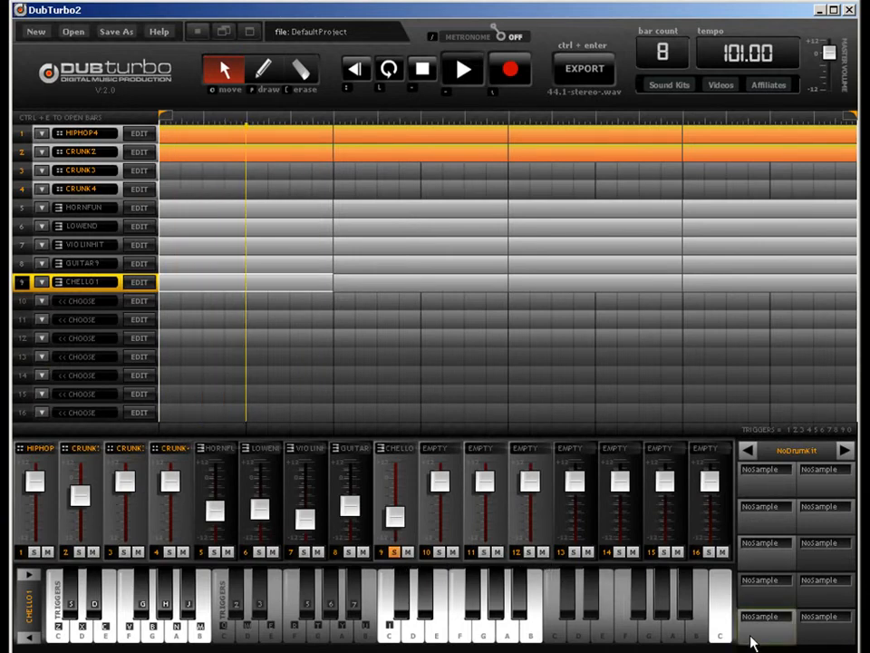
key(space)
click(395, 552)
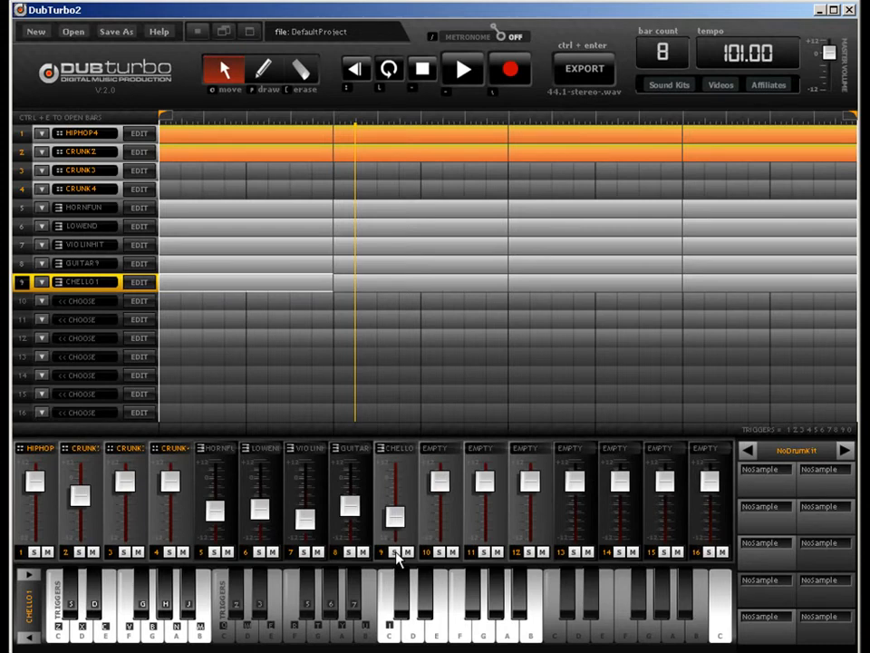
key(space)
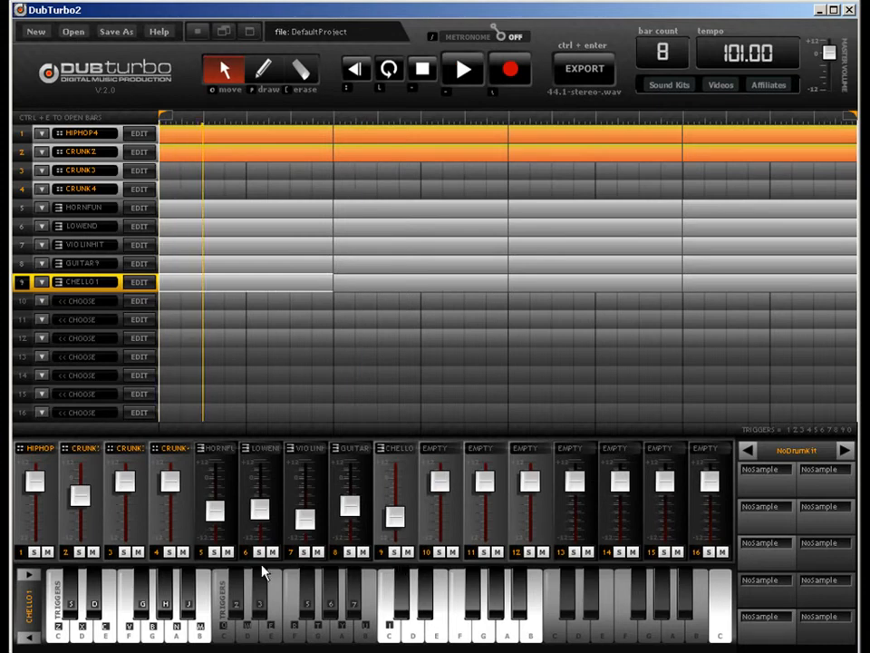
Check parts of the mix with other channels temporarily muted and raise the mixer volume of CRUNK2 on channel 2.
click(92, 551)
click(138, 551)
click(182, 551)
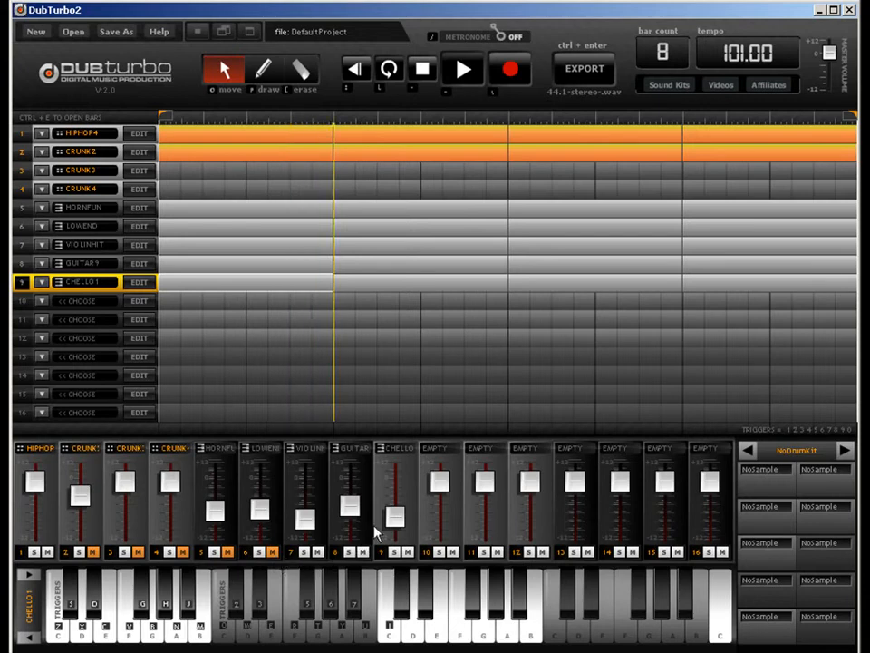
click(273, 552)
click(230, 552)
click(319, 552)
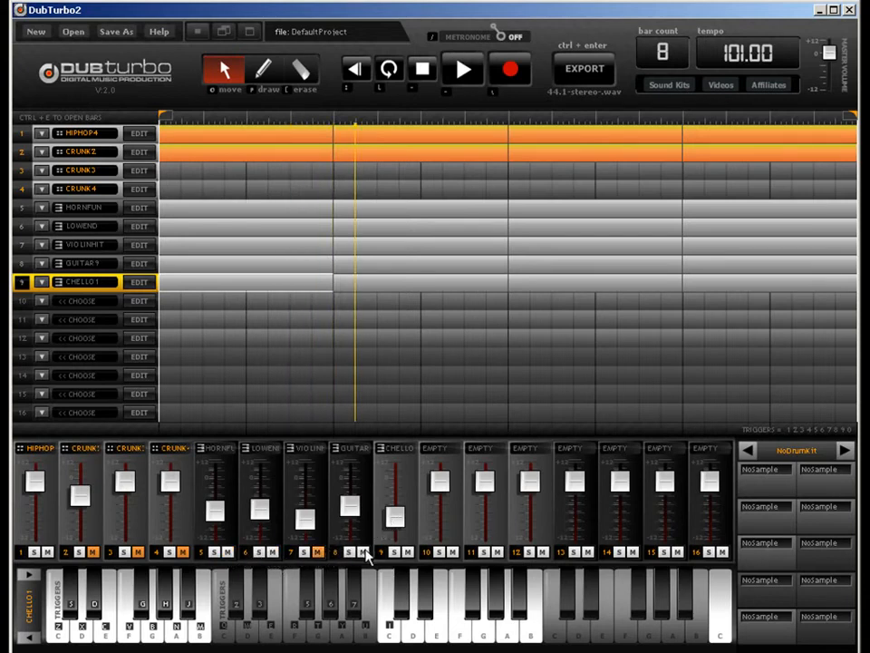
click(363, 552)
key(space)
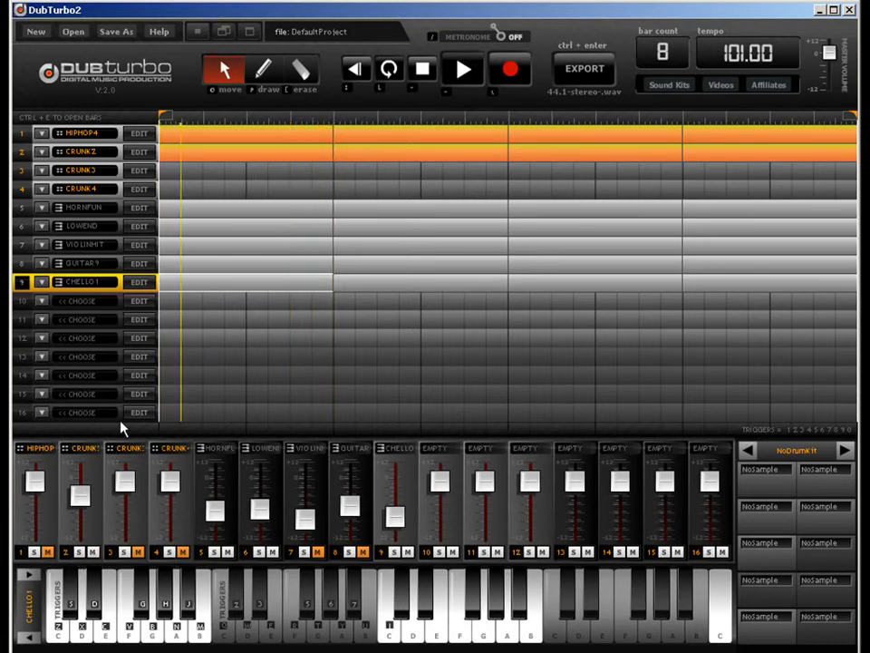
drag(83, 496, 81, 471)
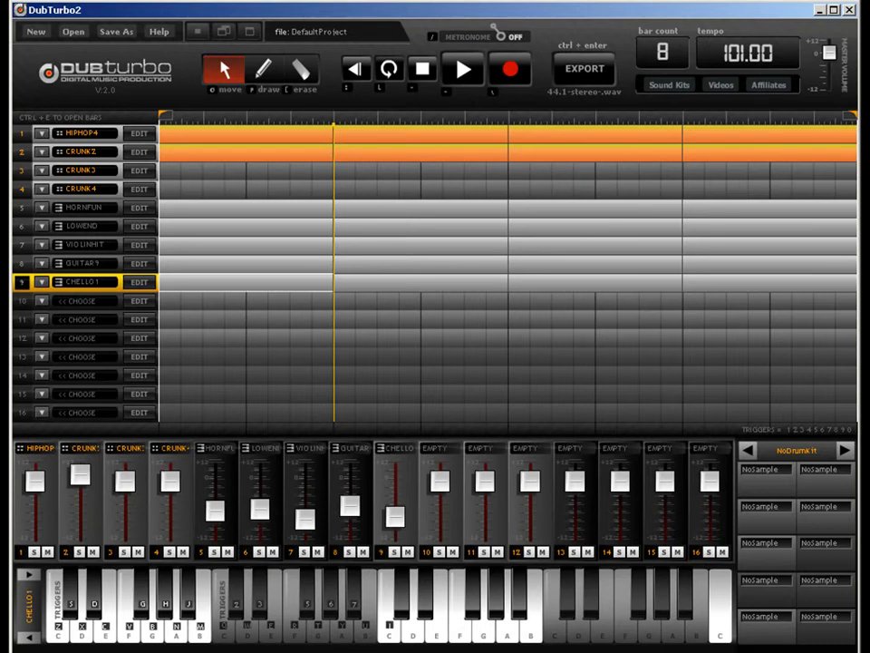
Save the project as dubtest.dubproject.
click(118, 32)
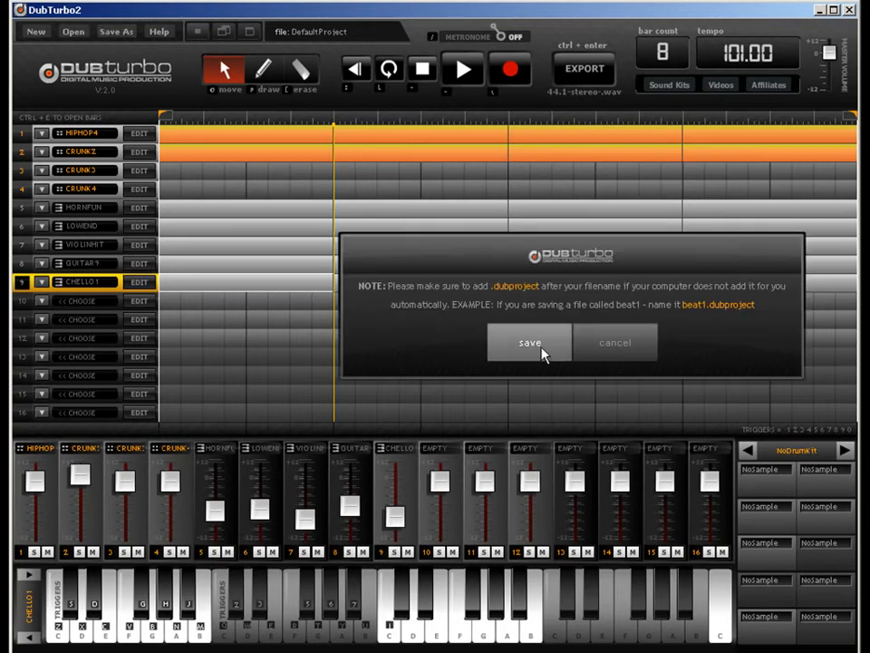
click(547, 344)
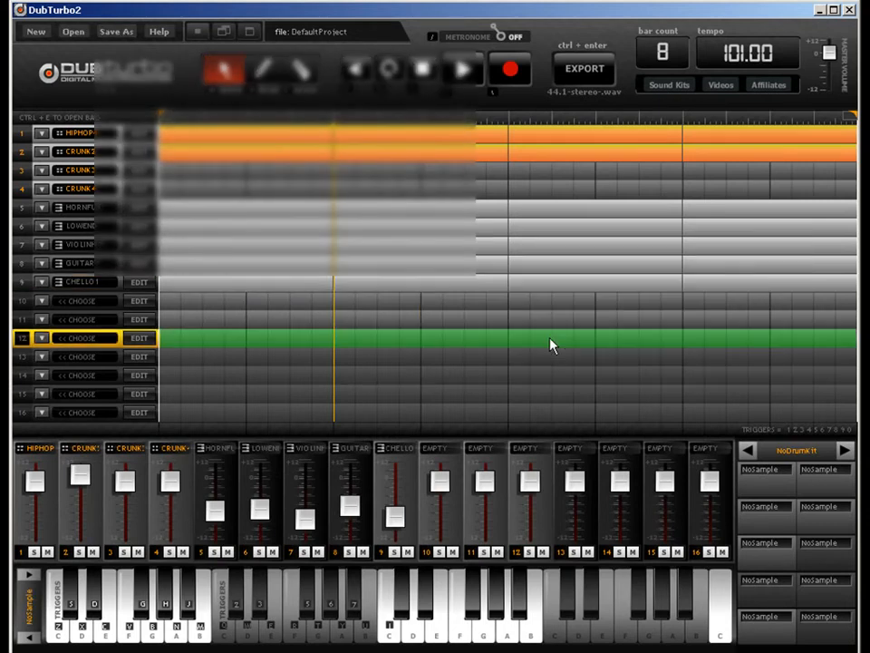
drag(235, 301, 152, 305)
text(dubtest.dubproject)
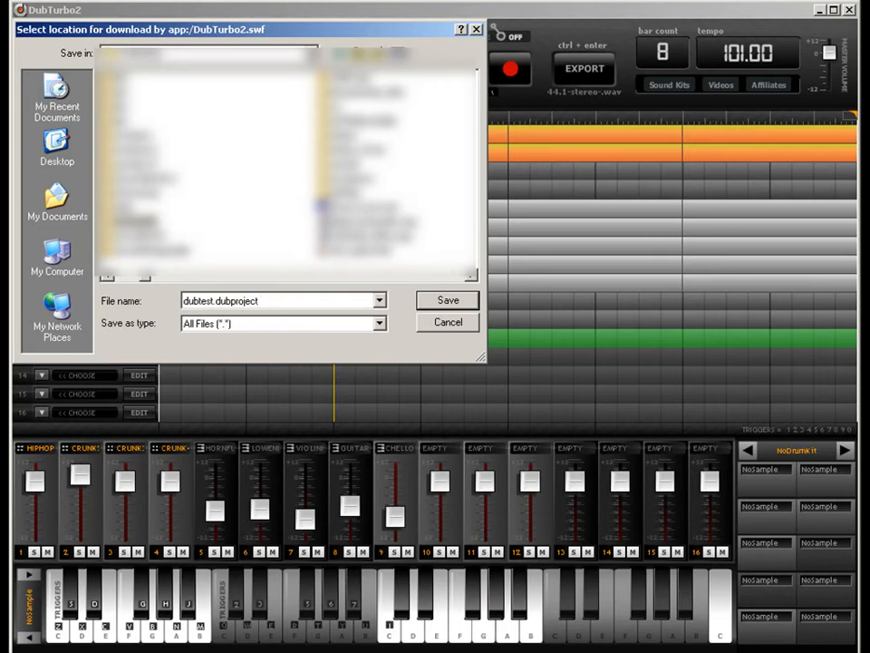
key(Return)
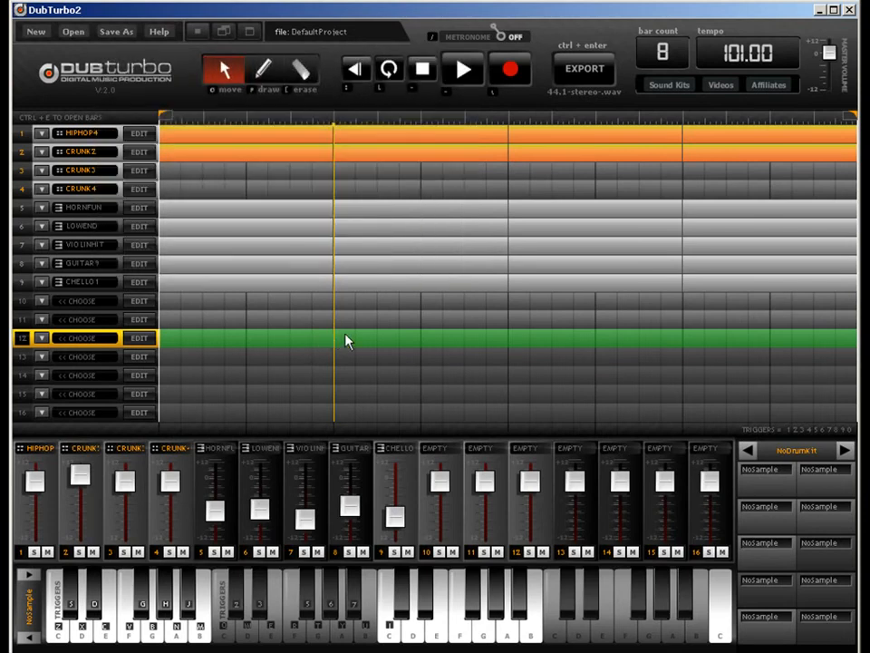
Export the beat as a WAV file named 101bpmdub2beat.wav.
click(580, 76)
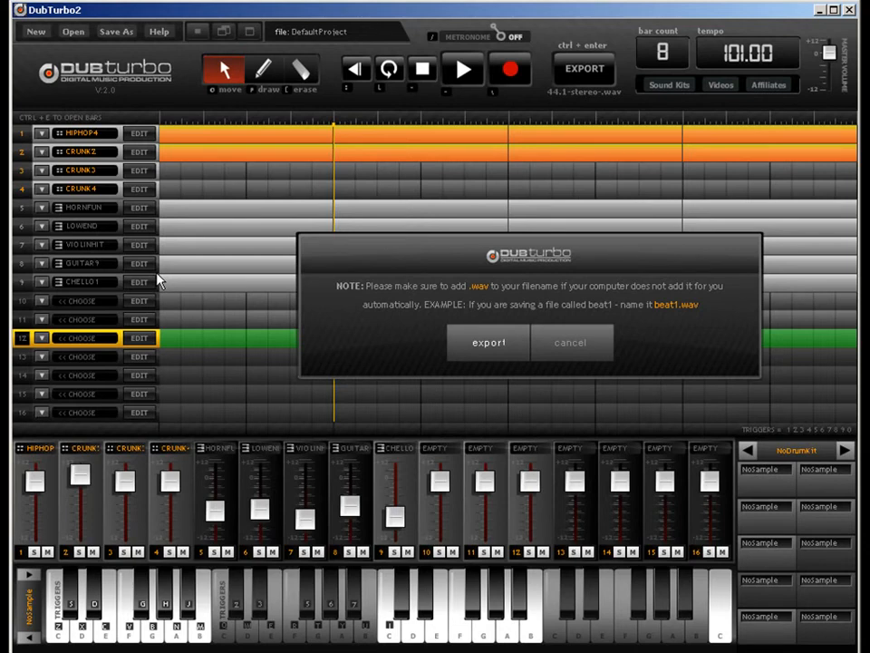
click(475, 341)
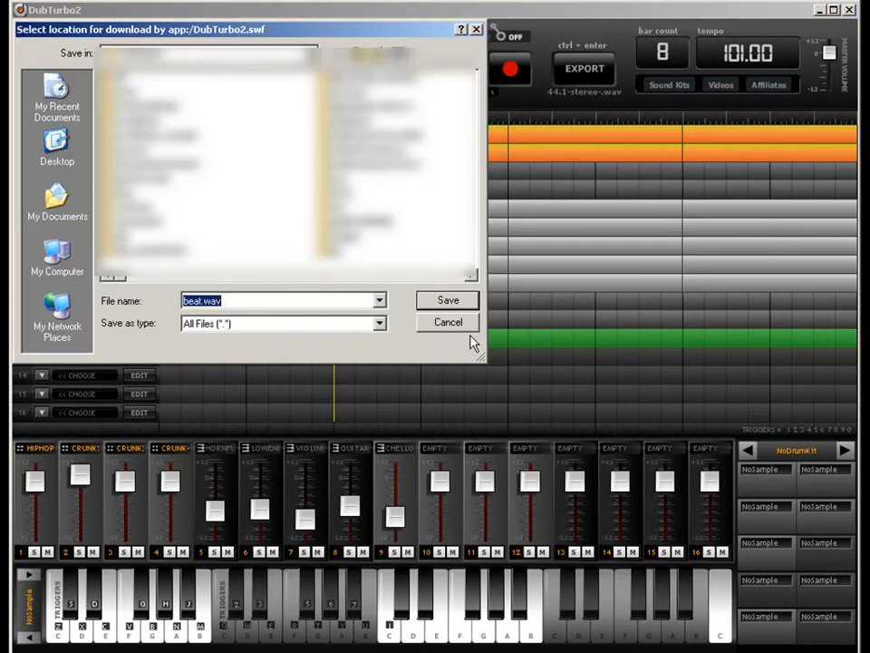
double_click(195, 301)
text(101)
text(bpm)
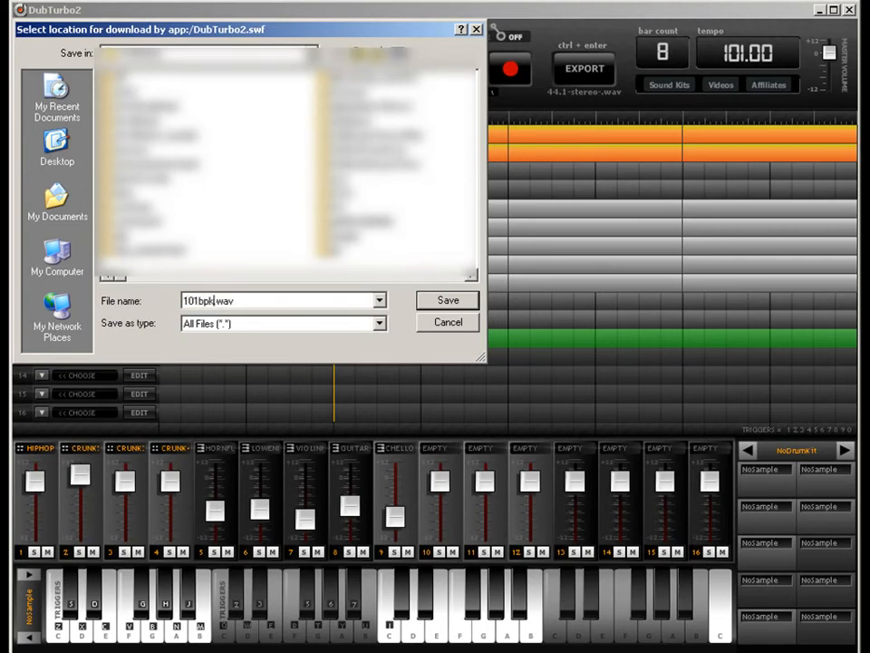
text(dub2beat)
key(Return)
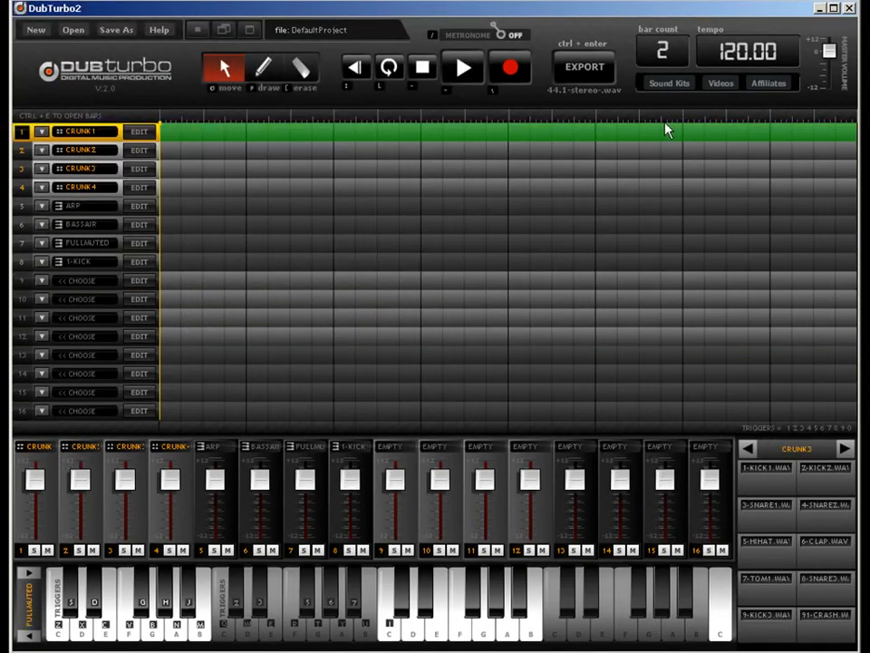
Open the saved dubtest.dubproject file.
click(72, 31)
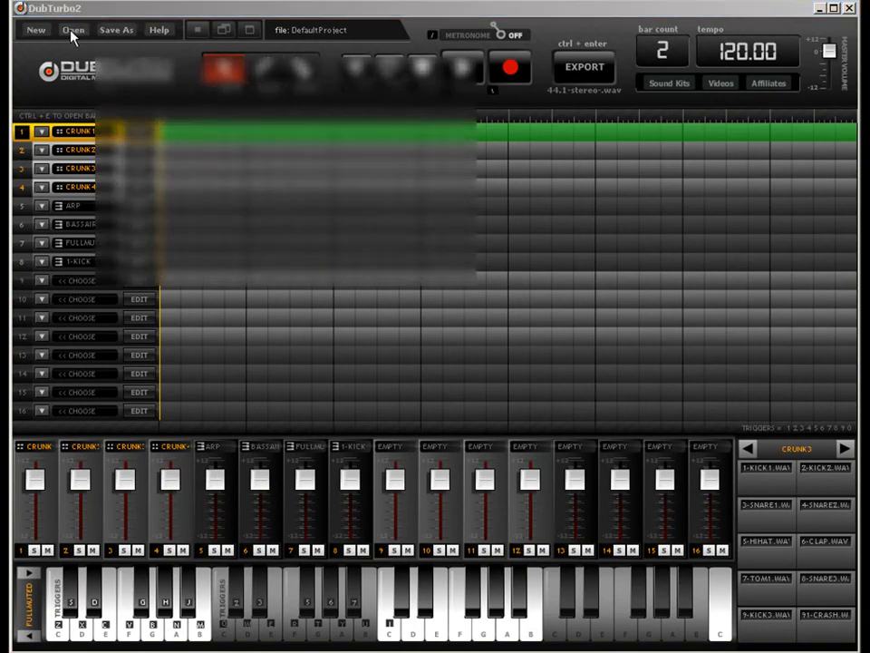
click(461, 119)
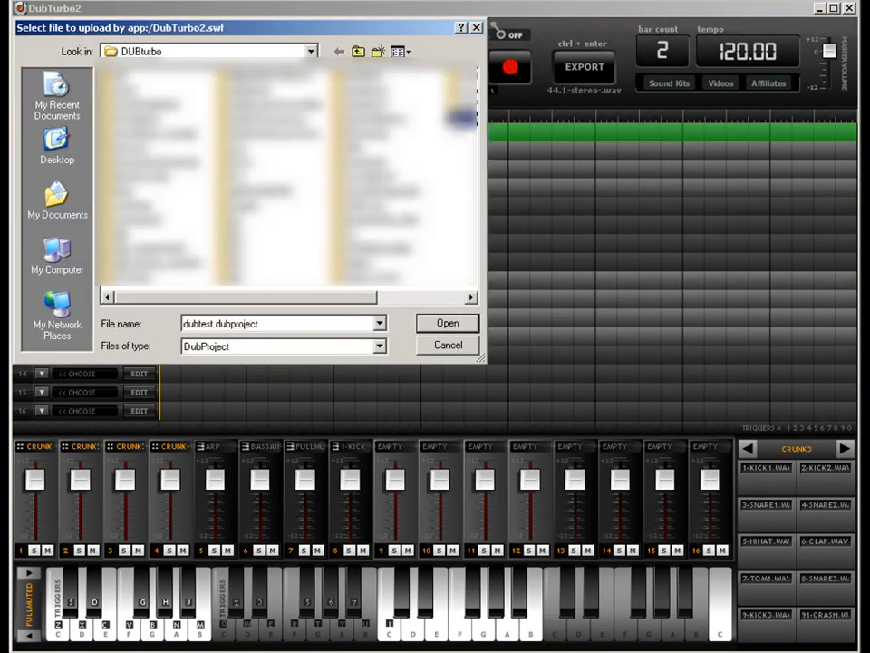
click(448, 323)
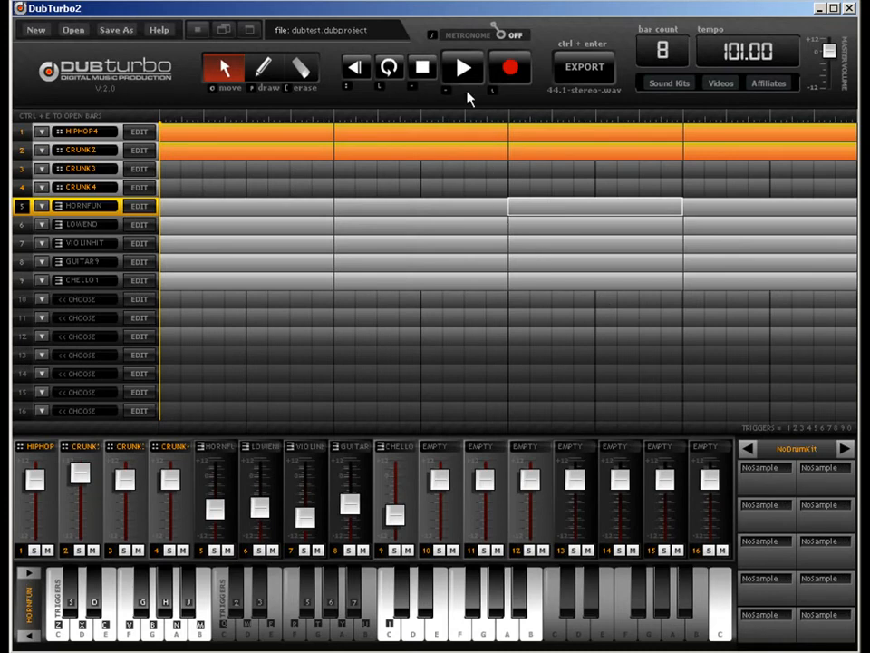
Play the project looped over all eight bars and close the media player holding the exported 101bpmdub2beat file.
click(390, 69)
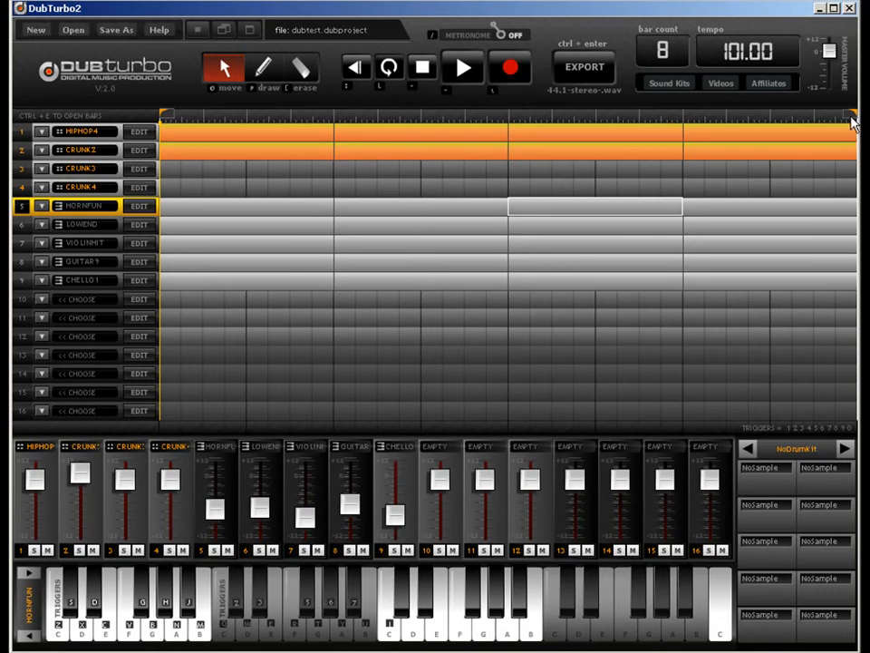
mouse_move(852, 117)
mouse_down()
mouse_move(820, 127)
mouse_move(843, 122)
mouse_move(724, 114)
mouse_move(848, 112)
mouse_up()
key(space)
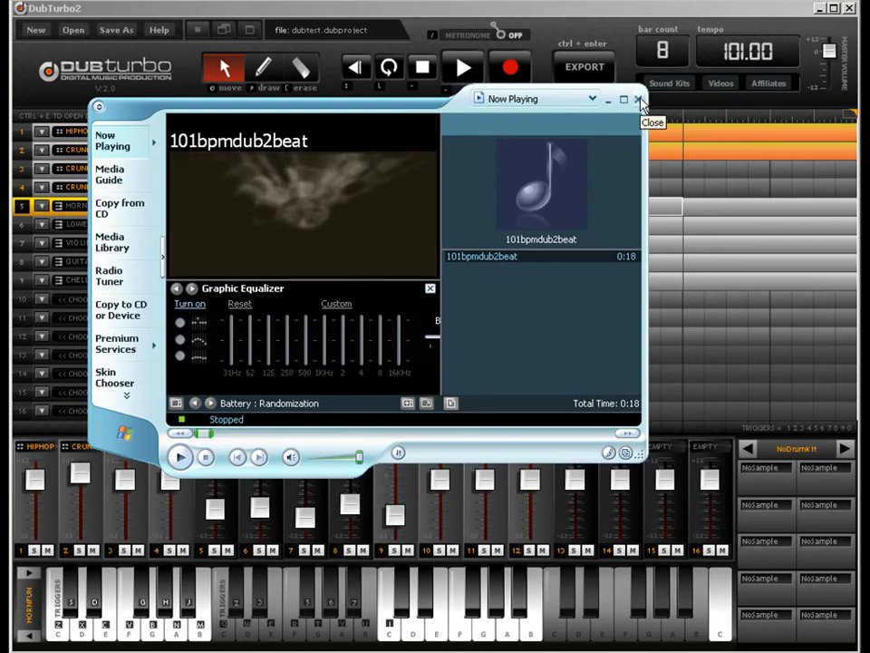
click(640, 99)
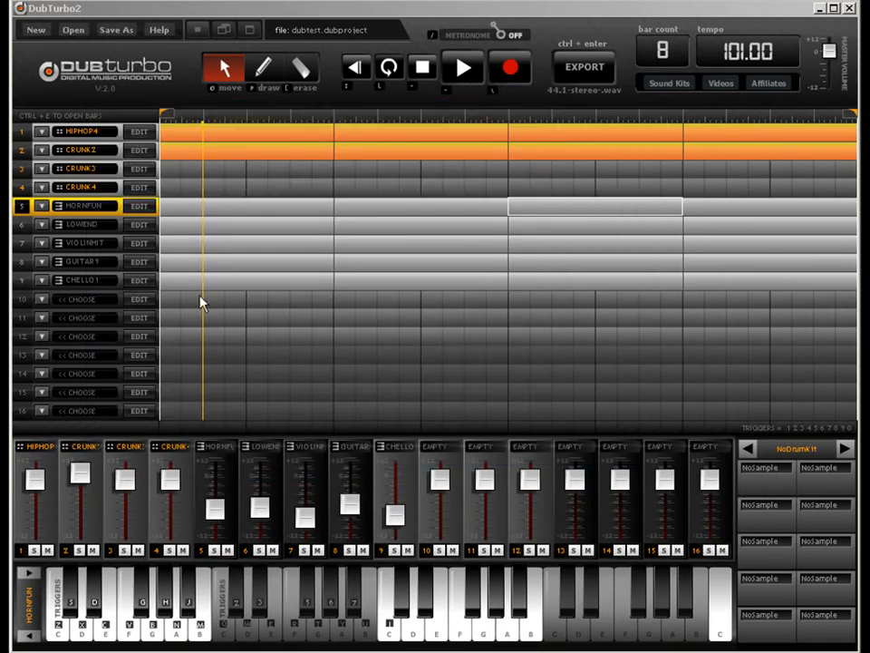
Extend the project to 32 bars and select the last HIPHOP4 and CRUNK2 clips.
click(584, 341)
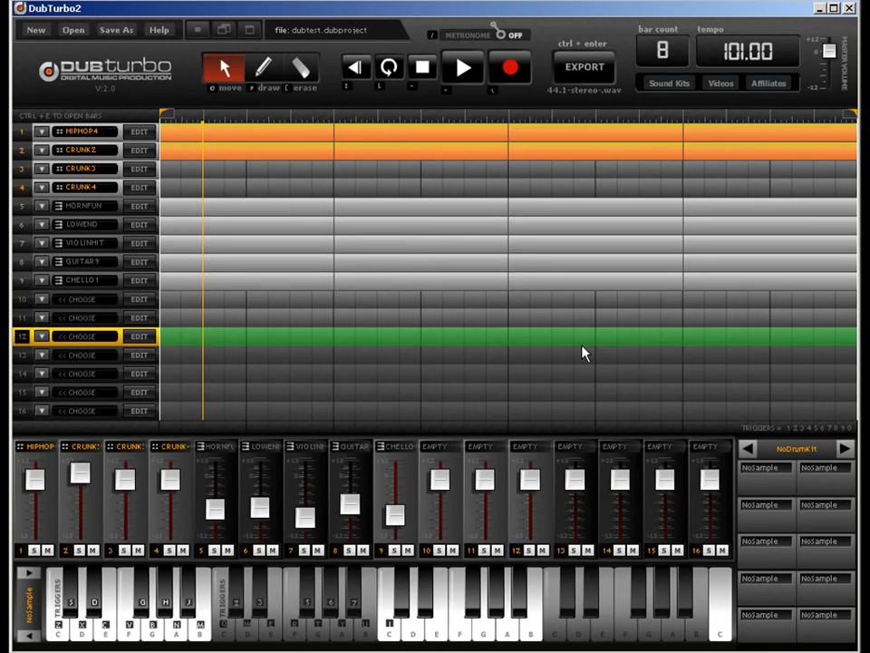
double_click(671, 52)
text(32)
key(Return)
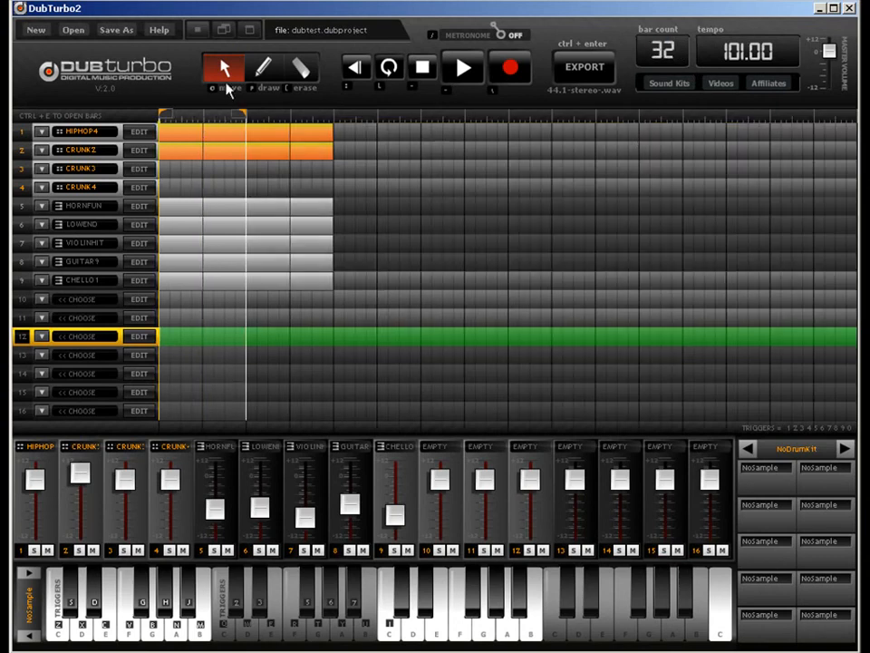
click(310, 139)
click(313, 150)
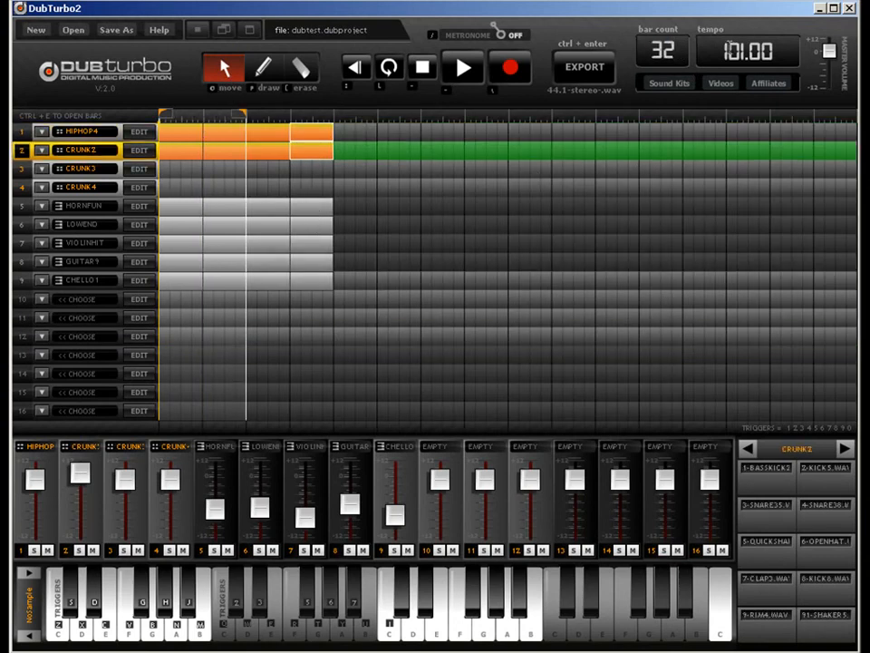
Set the project's bar count to 64.
click(657, 50)
double_click(656, 50)
text(128)
key(BackSpace)
key(BackSpace)
key(BackSpace)
text(64)
key(Return)
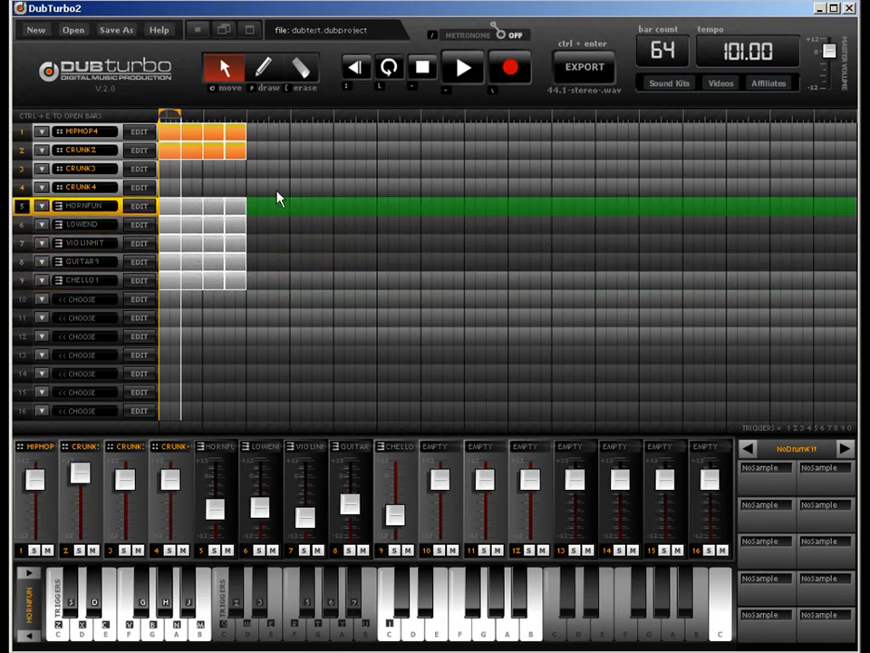
Copy the selected eight-bar block of clips twice along the timeline so the arrangement fills 24 bars.
drag(204, 136, 298, 148)
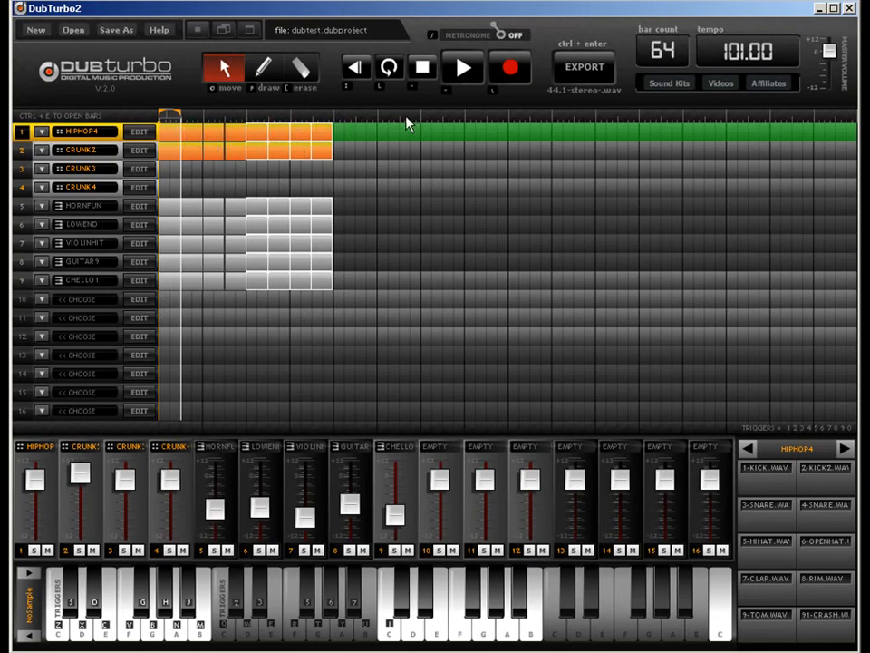
drag(258, 138, 352, 133)
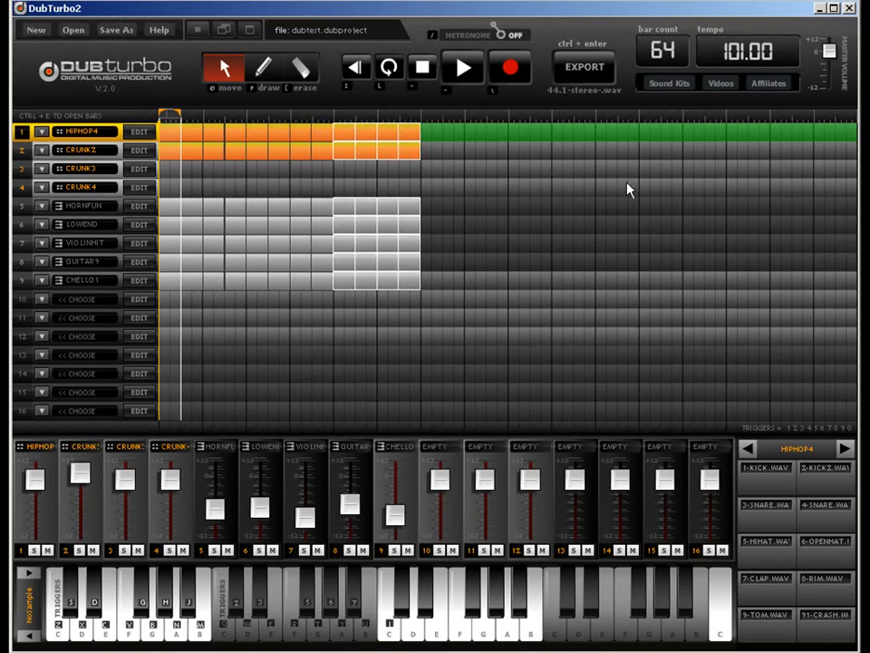
Erase the CRUNK2 and HORNFUN clips in bars 17–24.
key(e)
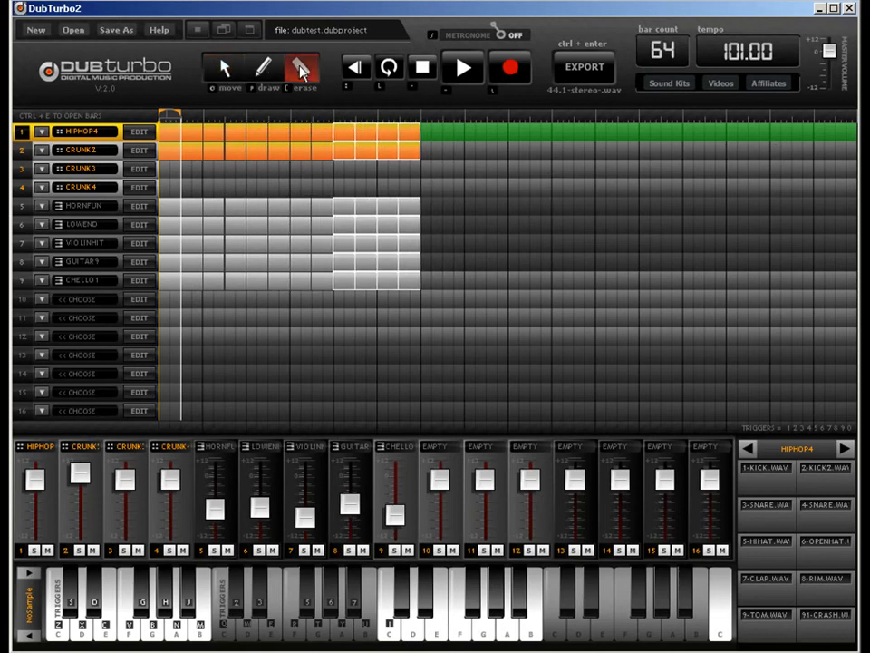
click(349, 156)
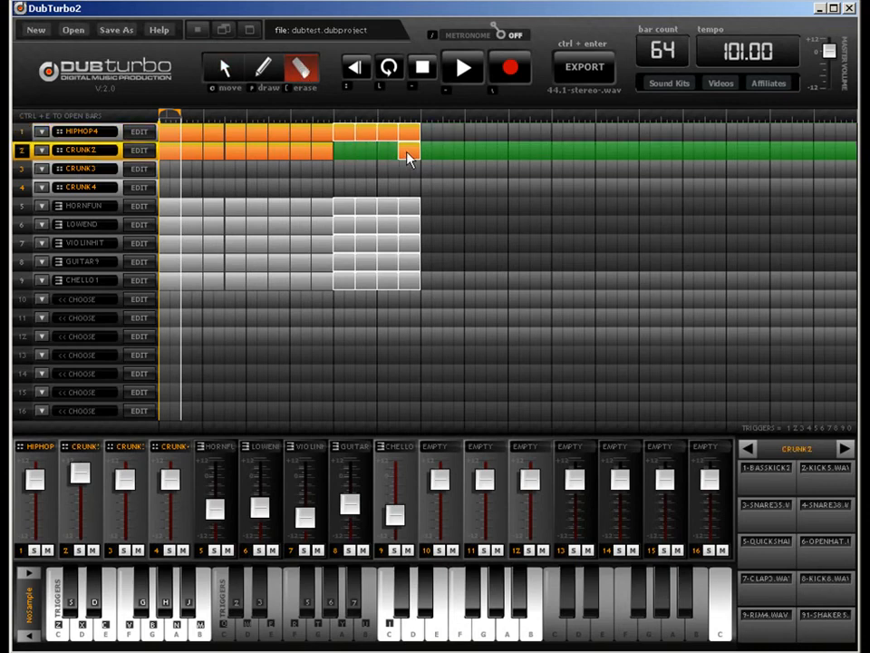
click(345, 209)
click(367, 208)
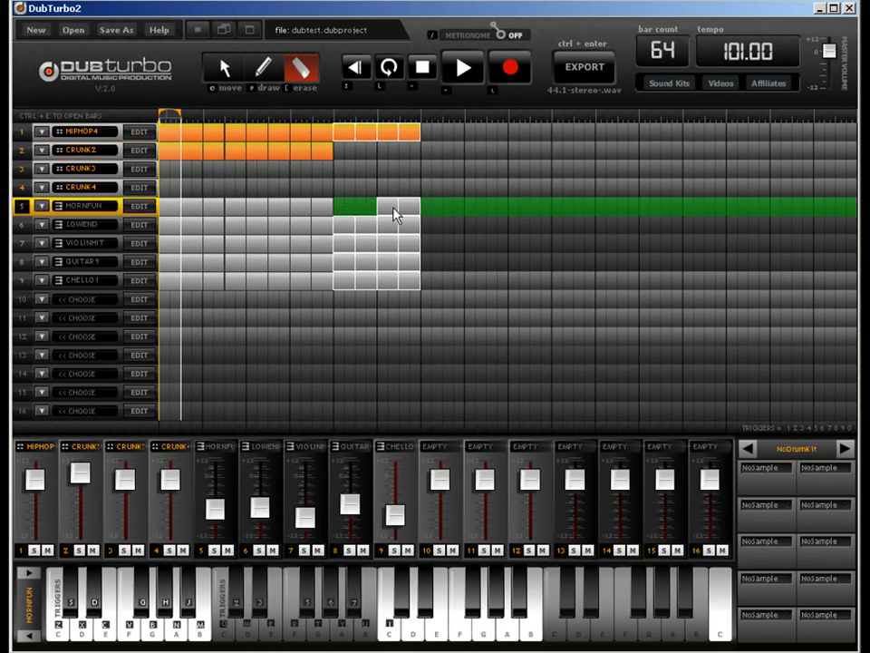
click(390, 209)
click(412, 208)
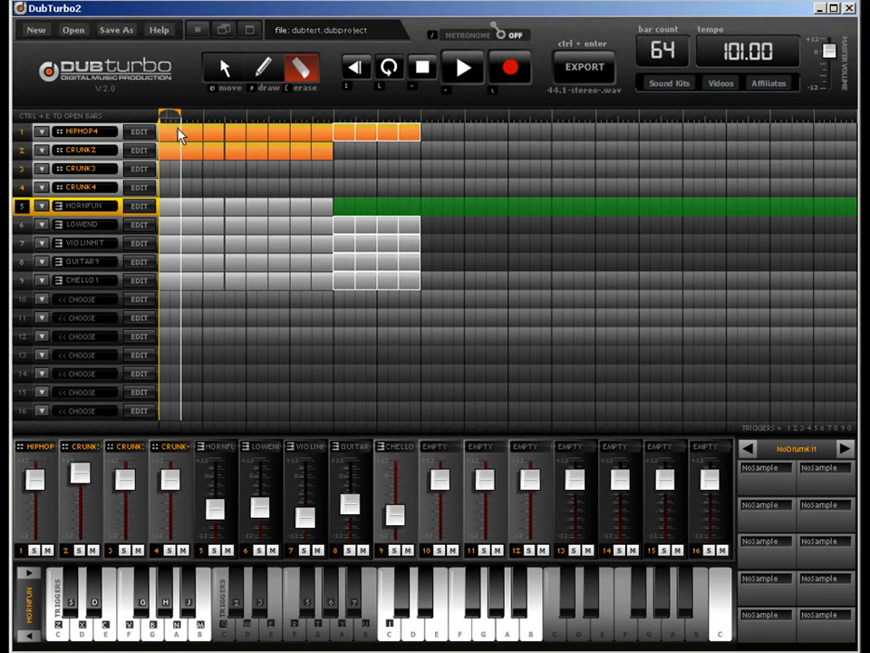
Extend the loop range to bar 64 and copy the remaining selected clips repeatedly through bar 64.
click(222, 69)
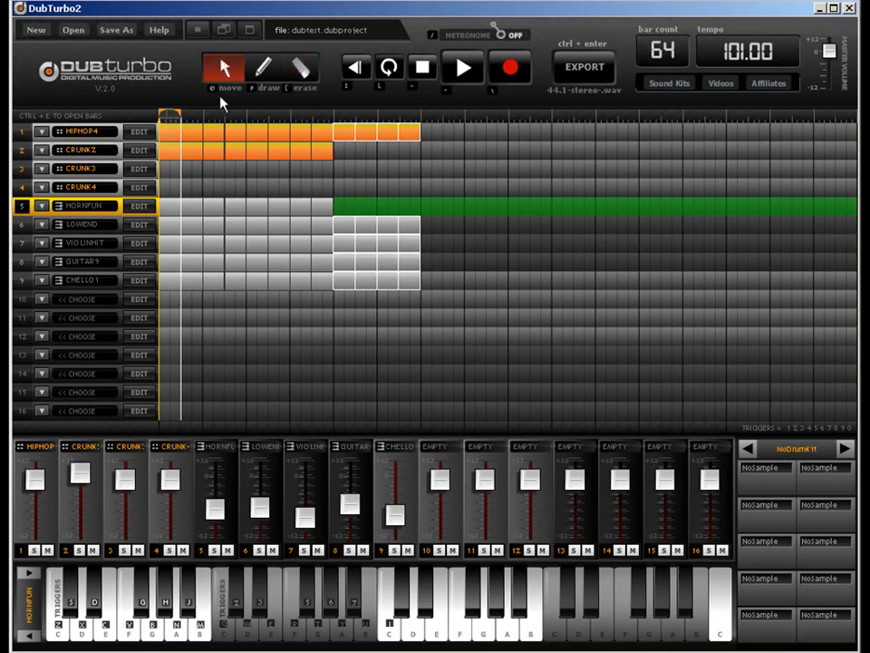
drag(181, 118, 852, 116)
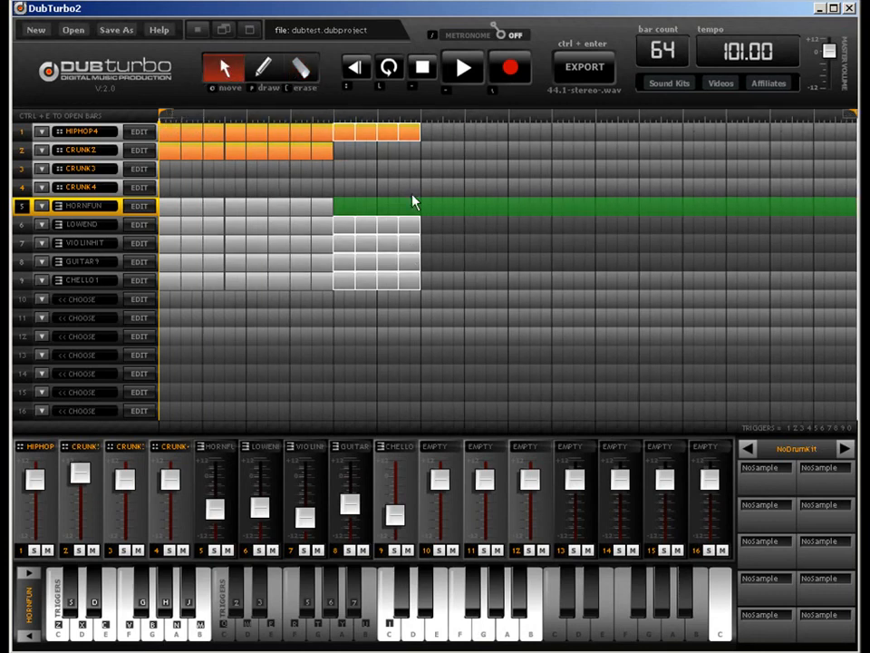
drag(388, 138, 804, 132)
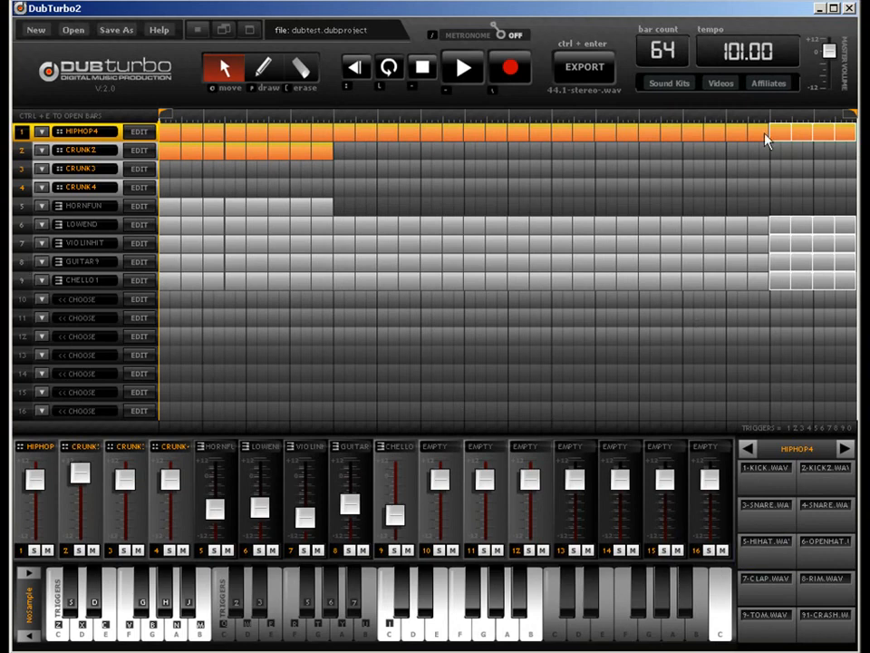
Erase the LOWEND clip in bars 19–20 and the four CHELLO1 clips in bars 25–32.
click(428, 226)
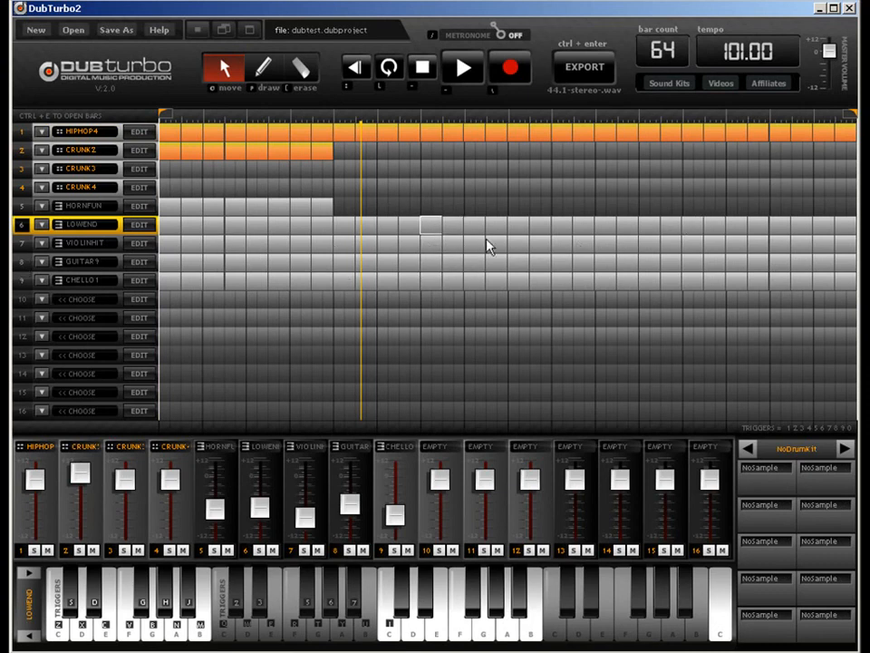
key(bracketleft)
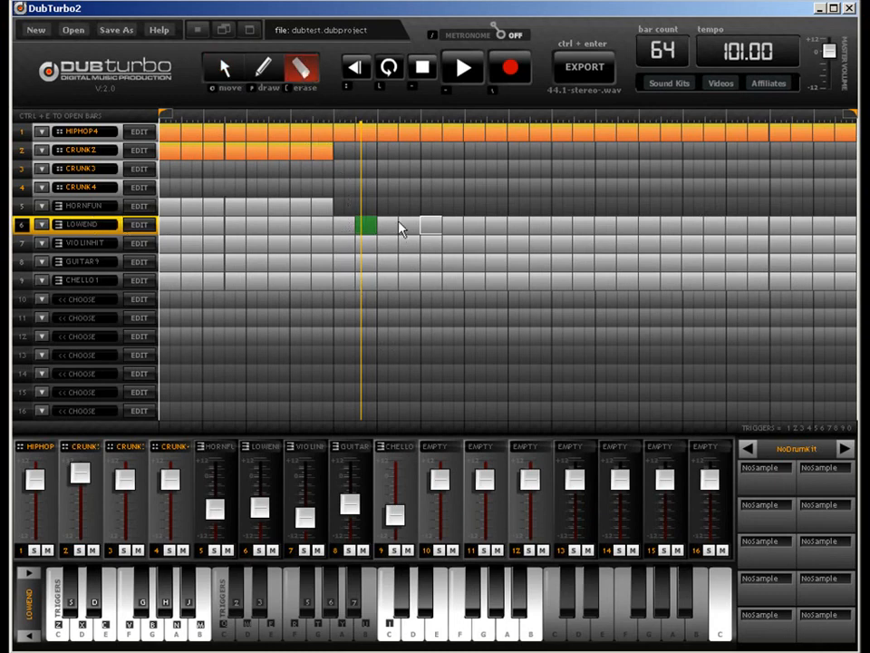
click(456, 284)
click(469, 282)
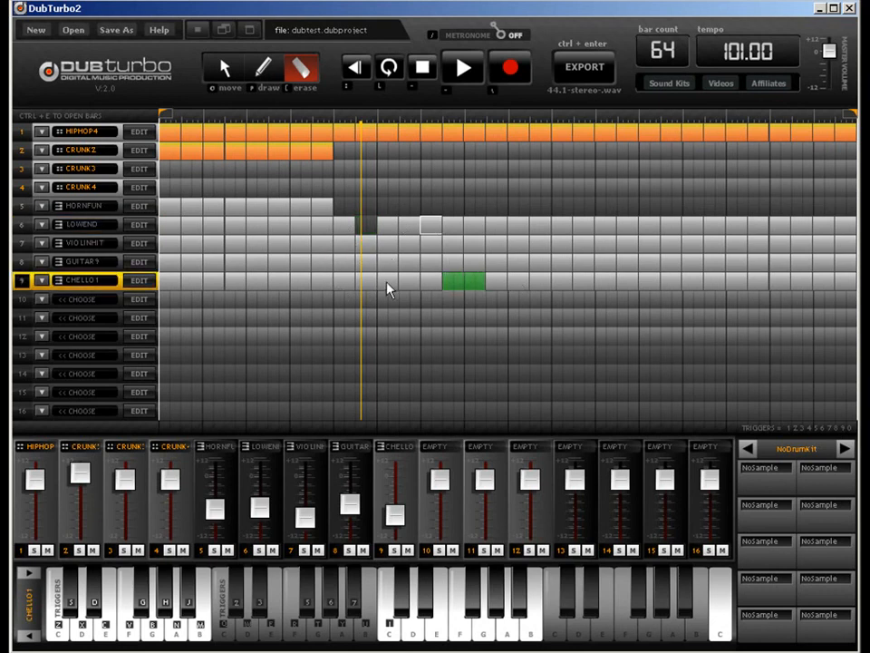
click(431, 284)
click(492, 283)
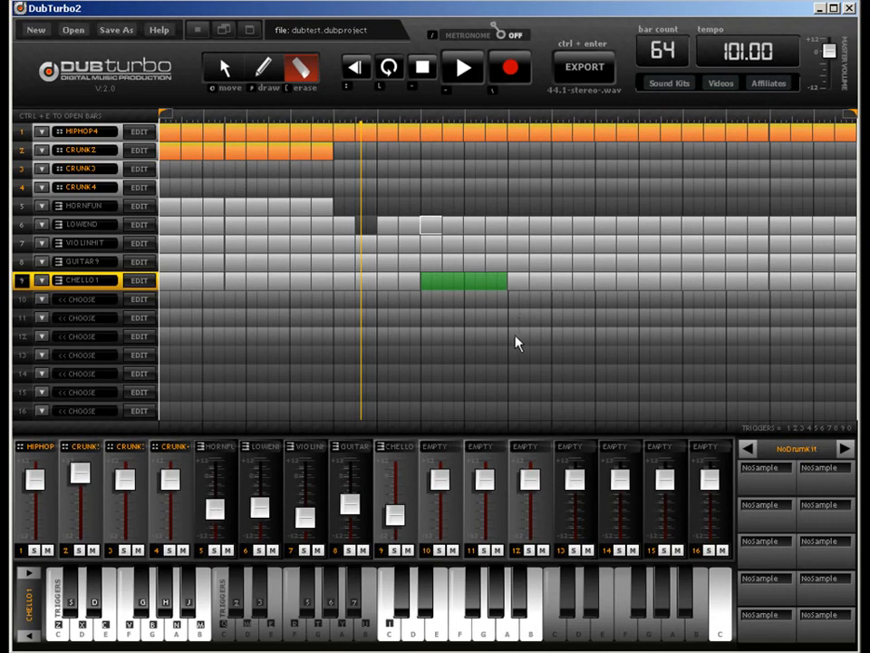
Erase the GUITAR9 clips in bars 33–40 and the VIOLINHIT clips in bars 41–48.
click(523, 261)
click(537, 260)
click(555, 265)
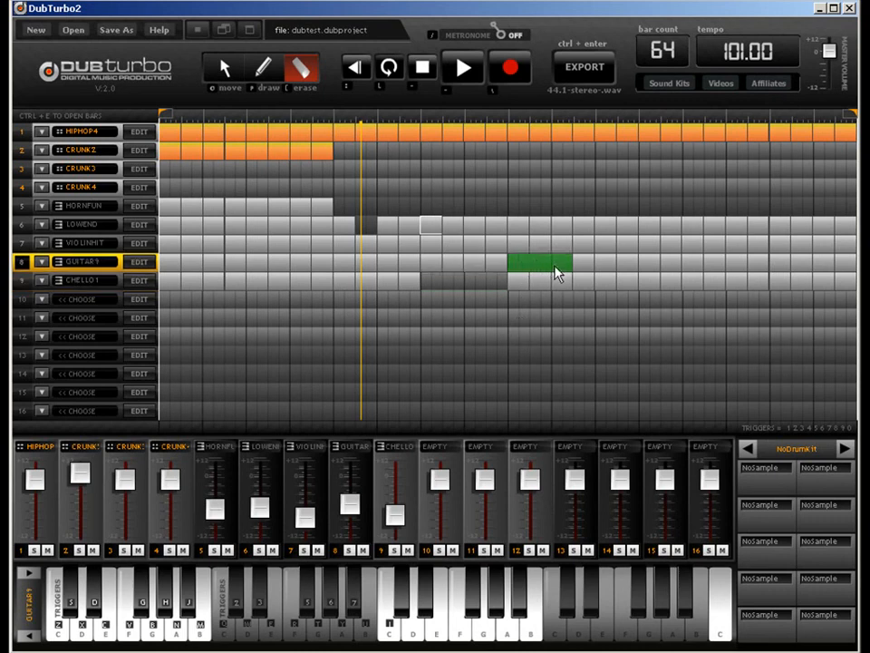
click(580, 267)
click(612, 245)
click(630, 245)
click(651, 247)
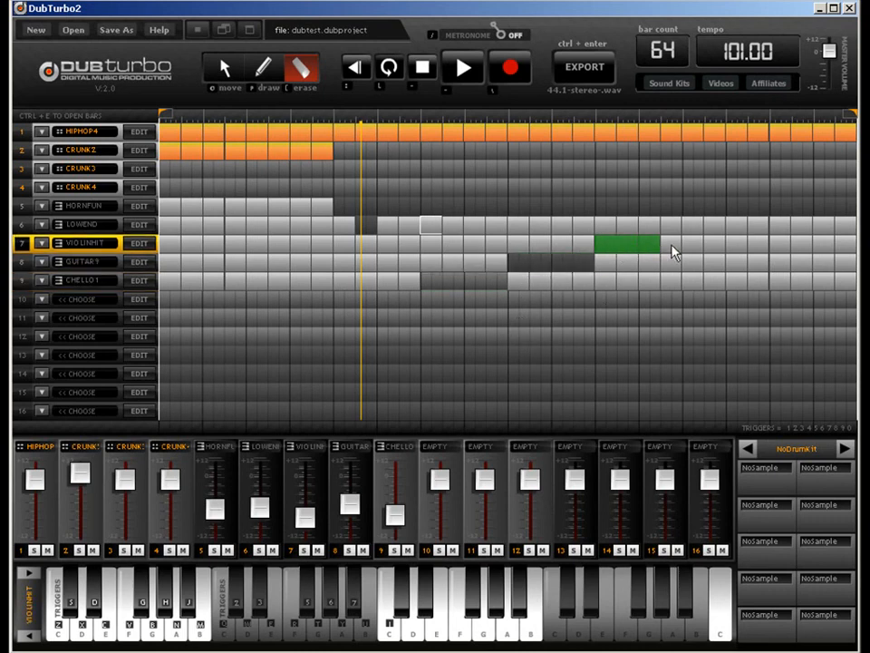
click(672, 247)
Erase the LOWEND clips in bars 49–56 and the GUITAR9 clips in bars 57–64.
click(694, 227)
click(714, 229)
click(736, 229)
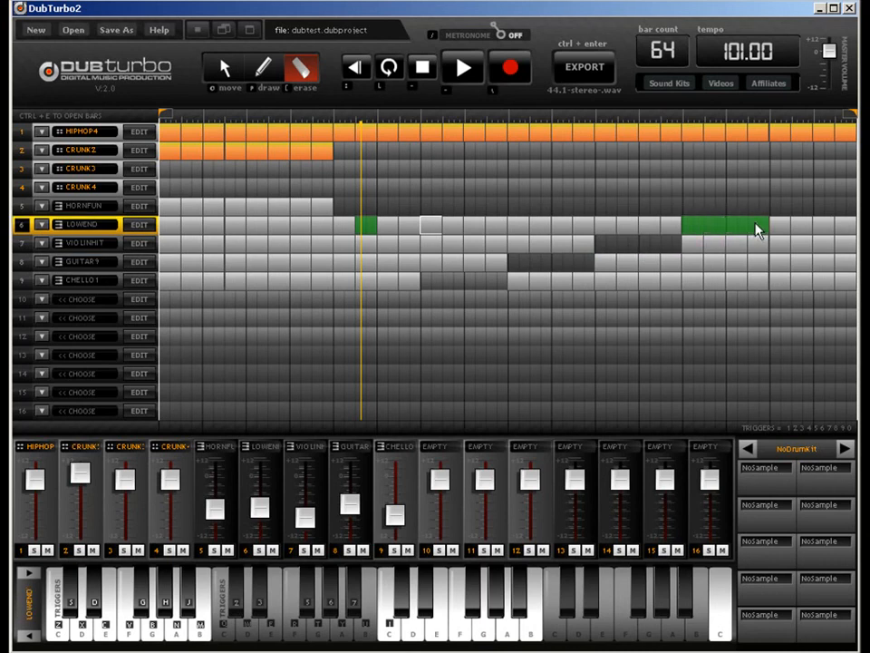
click(758, 227)
click(779, 265)
click(801, 266)
click(823, 266)
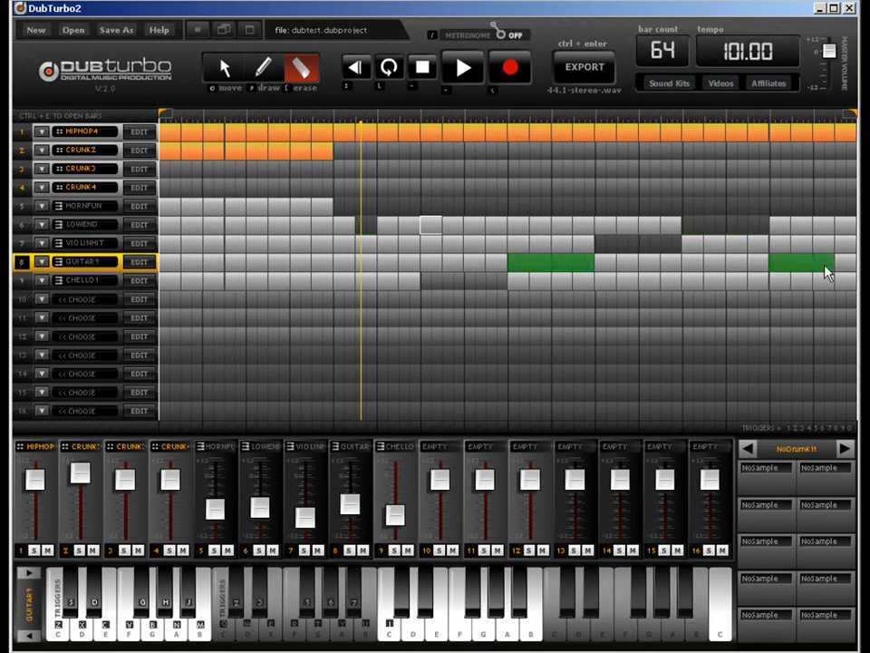
click(845, 266)
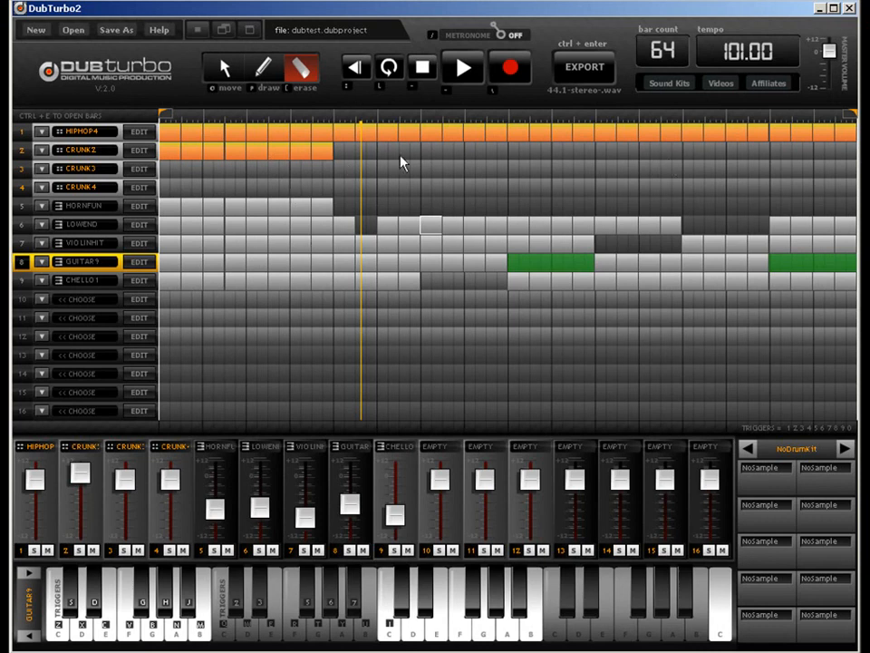
Narrow the loop range to bars 41–48 and return it to the full 64 bars.
click(426, 170)
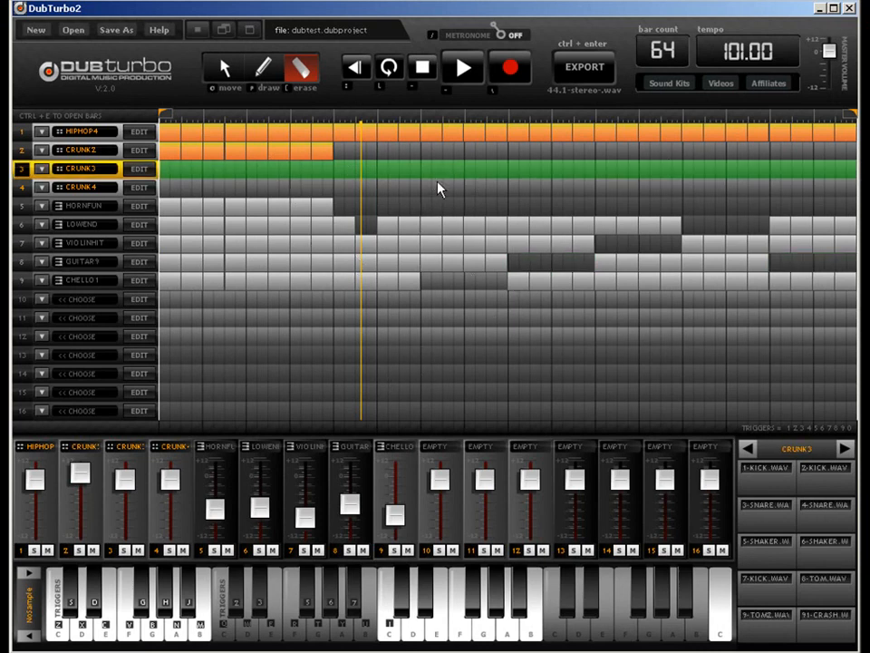
mouse_move(167, 119)
mouse_down()
mouse_move(428, 114)
mouse_move(409, 124)
mouse_up()
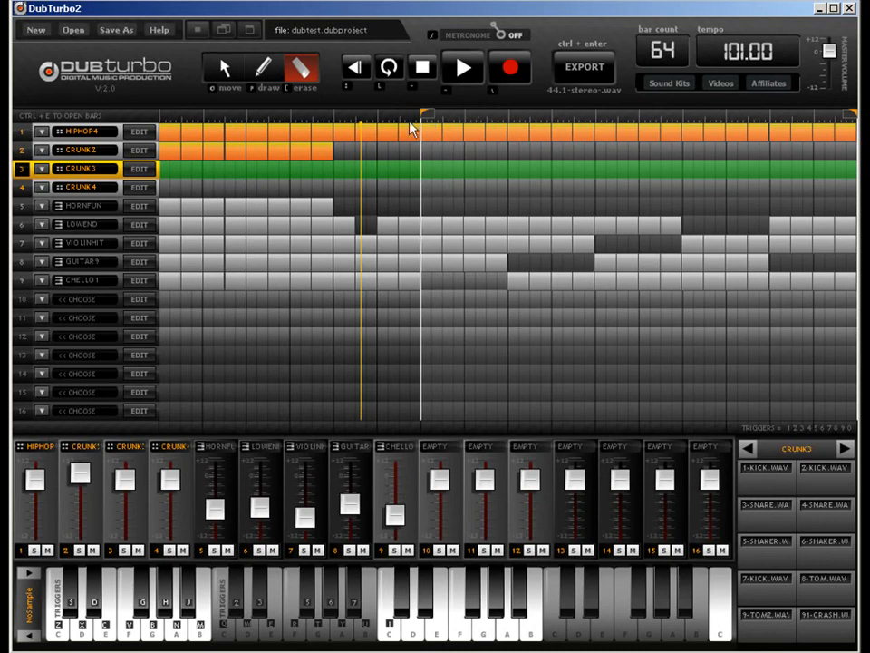
drag(848, 115, 549, 116)
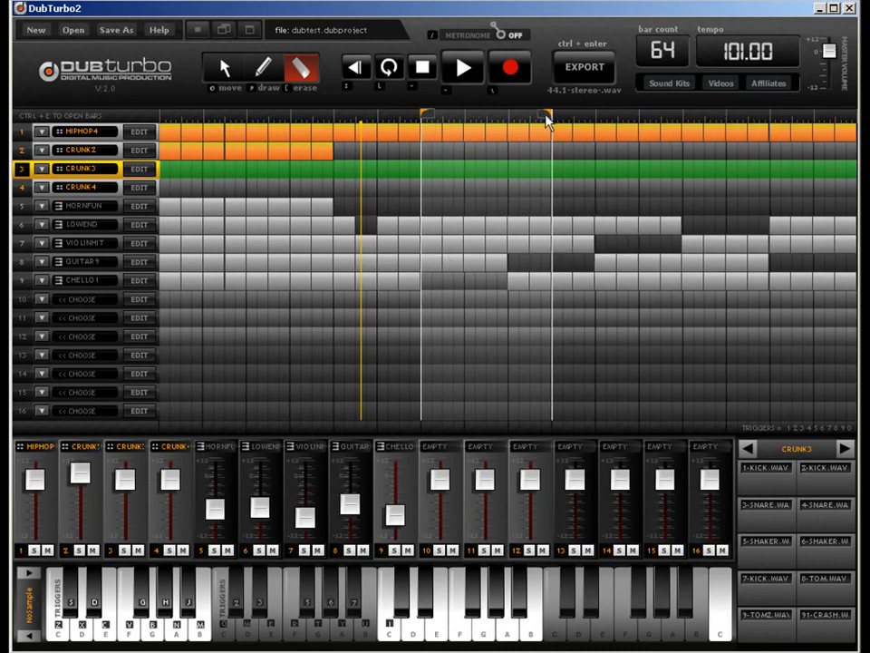
drag(547, 116, 678, 114)
drag(423, 114, 586, 118)
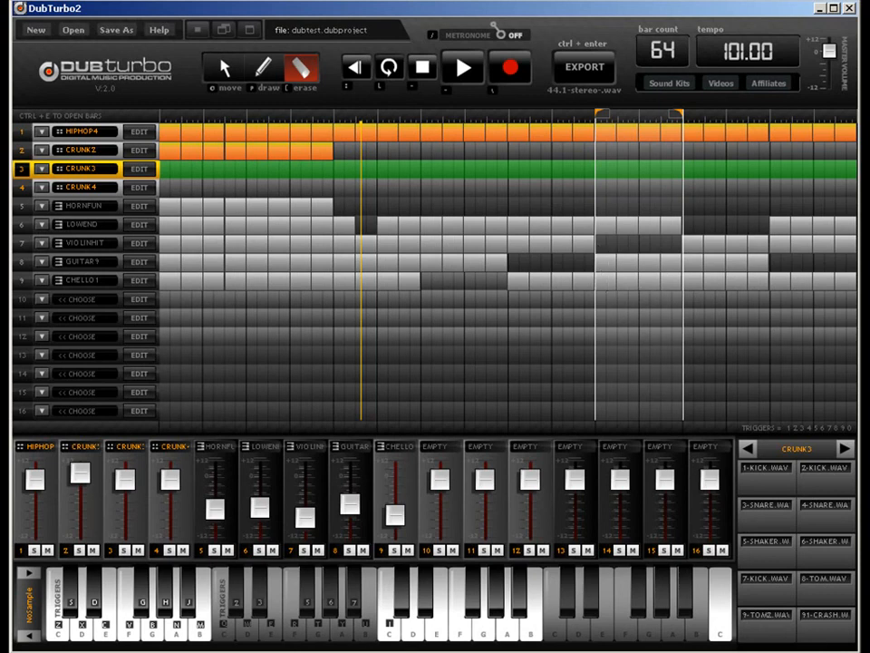
mouse_move(597, 113)
mouse_down()
mouse_move(508, 123)
mouse_move(117, 124)
mouse_up()
drag(680, 118, 826, 120)
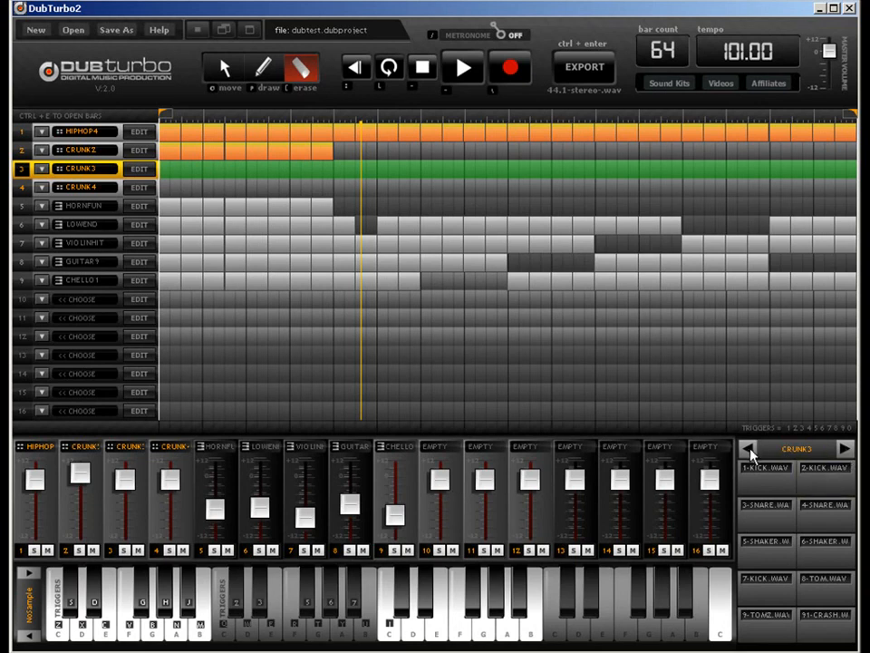
Replace the first CRUNK2 clip with a copy of the first HIPHOP4 clip and check its pattern in the drum editor.
click(171, 152)
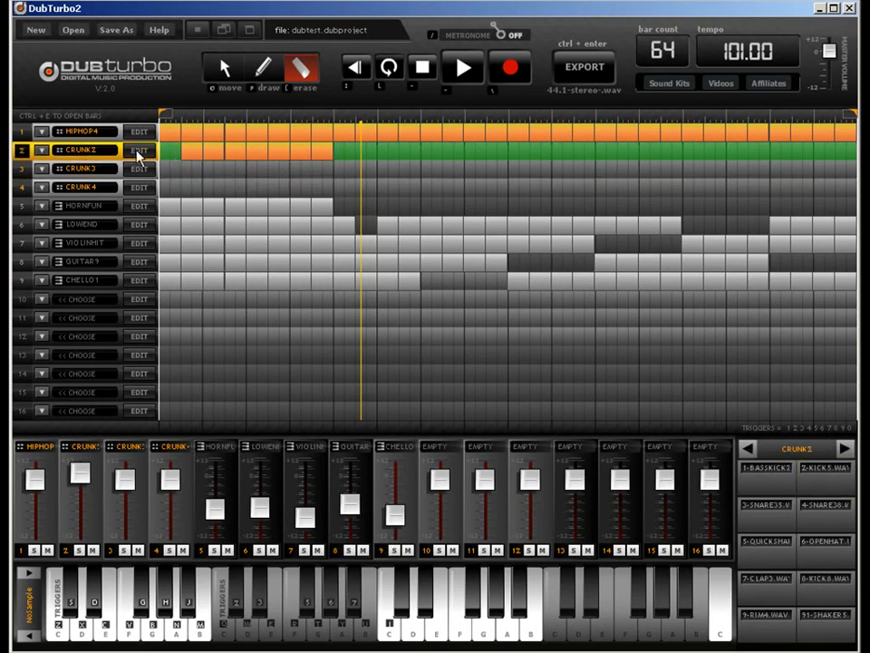
click(224, 70)
drag(171, 135, 169, 153)
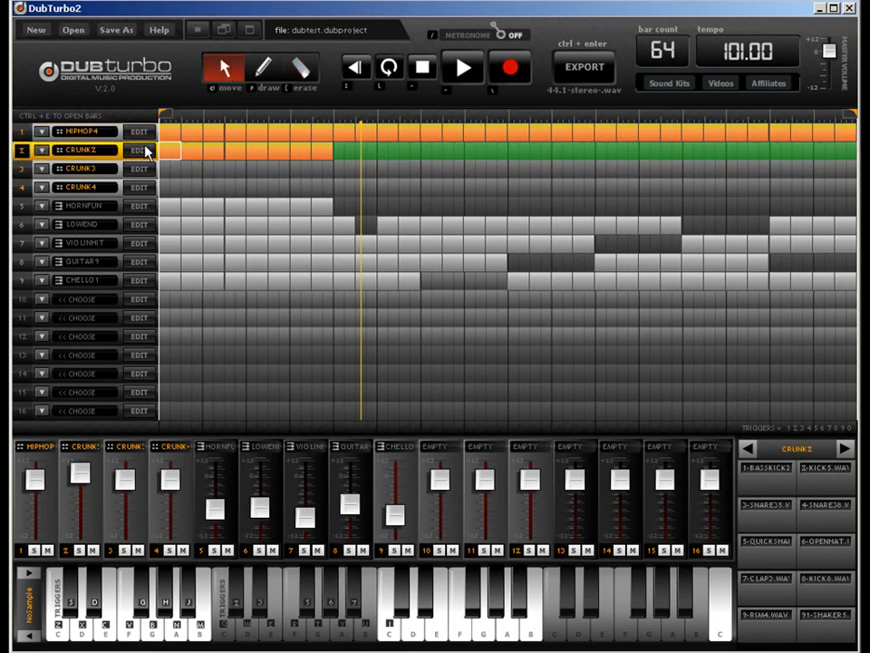
double_click(166, 151)
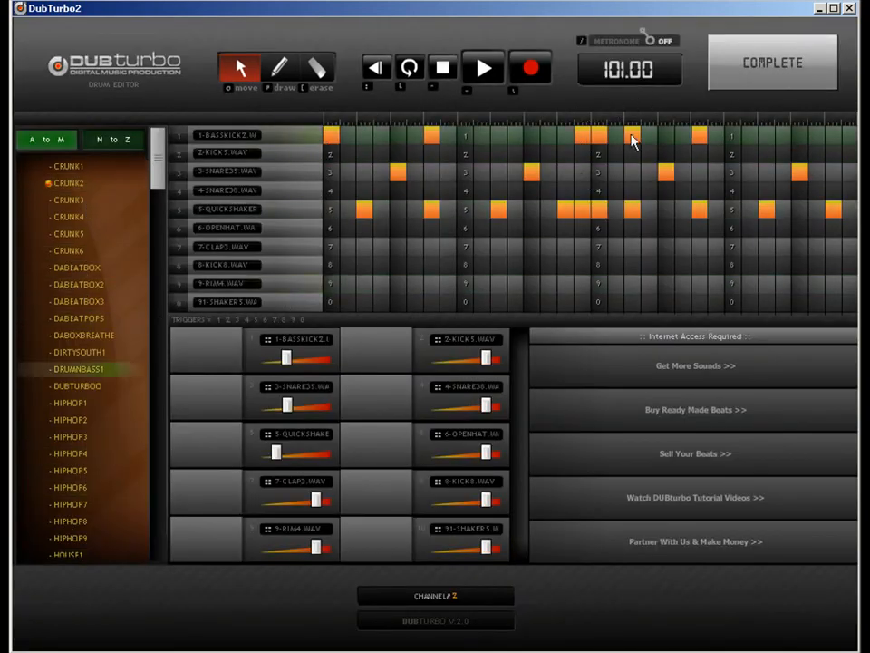
click(772, 68)
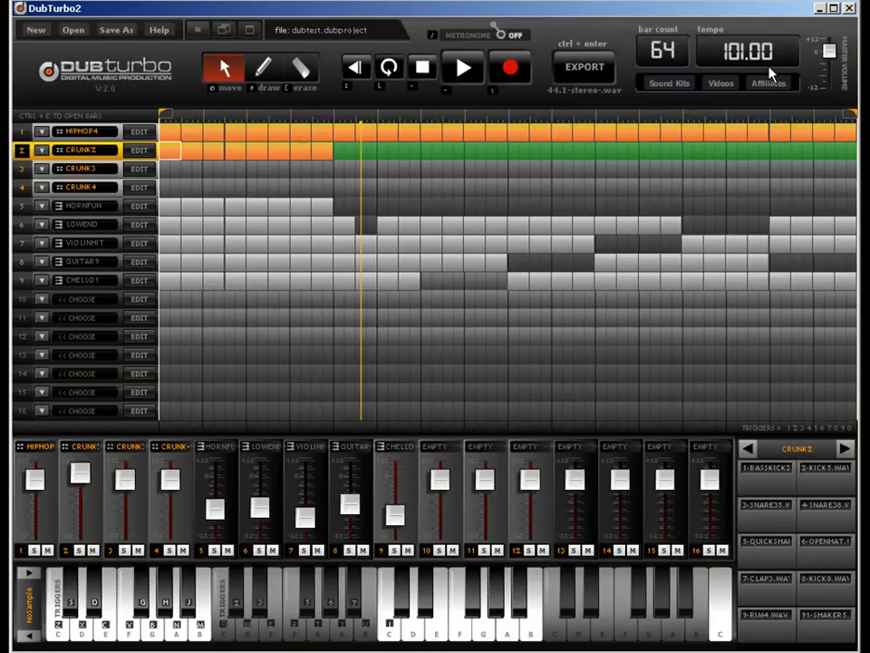
Browse the drum kit selector and examine the trigger samples of the VIOLINHIT, CRUNK3 and HIPHOP4 tracks.
click(846, 447)
click(751, 449)
click(76, 241)
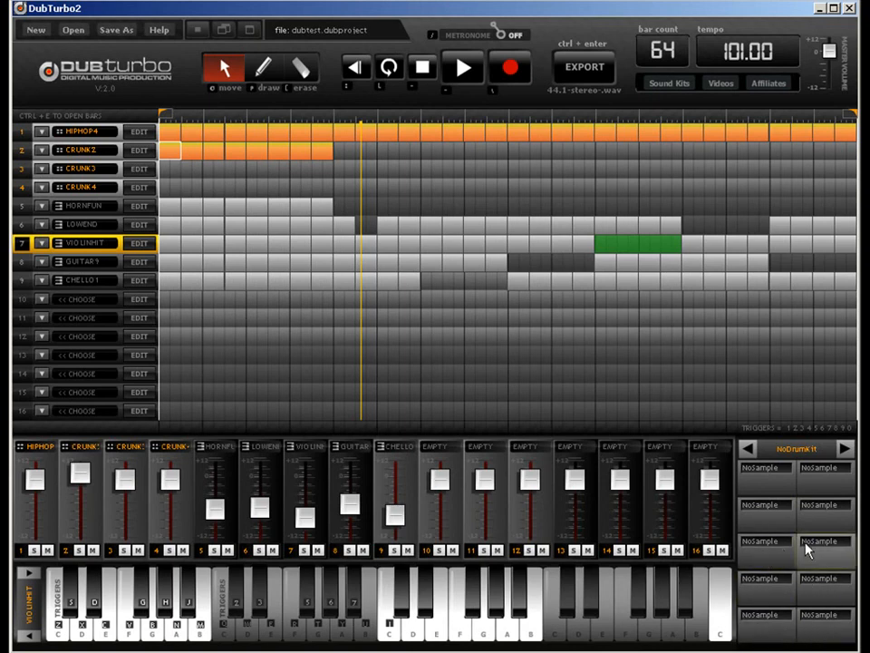
click(91, 168)
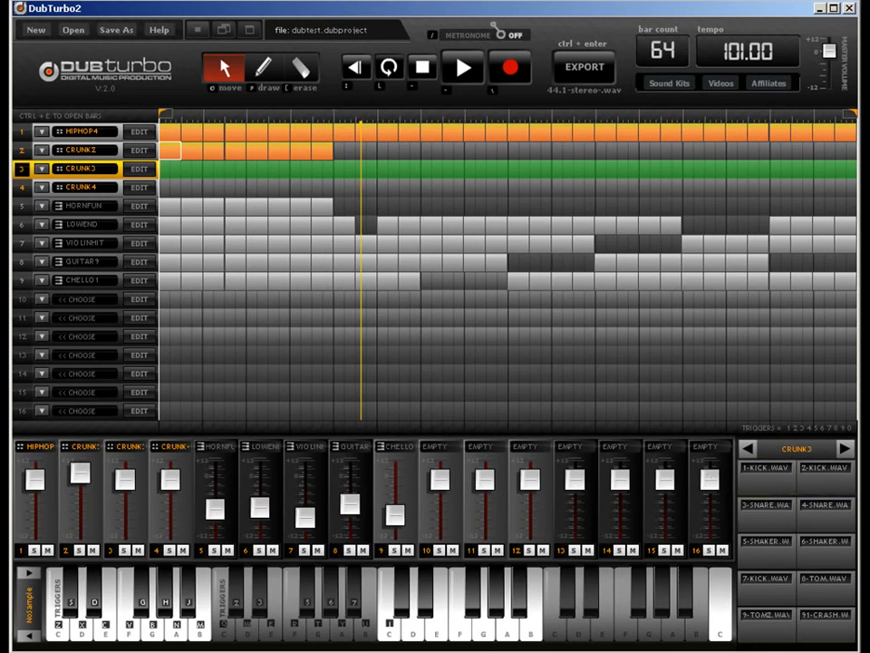
click(79, 131)
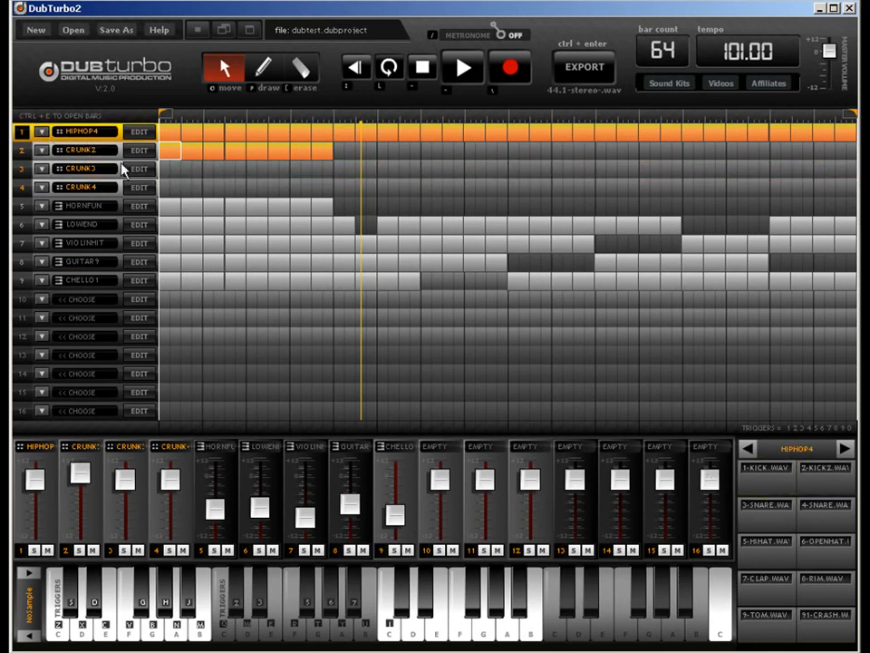